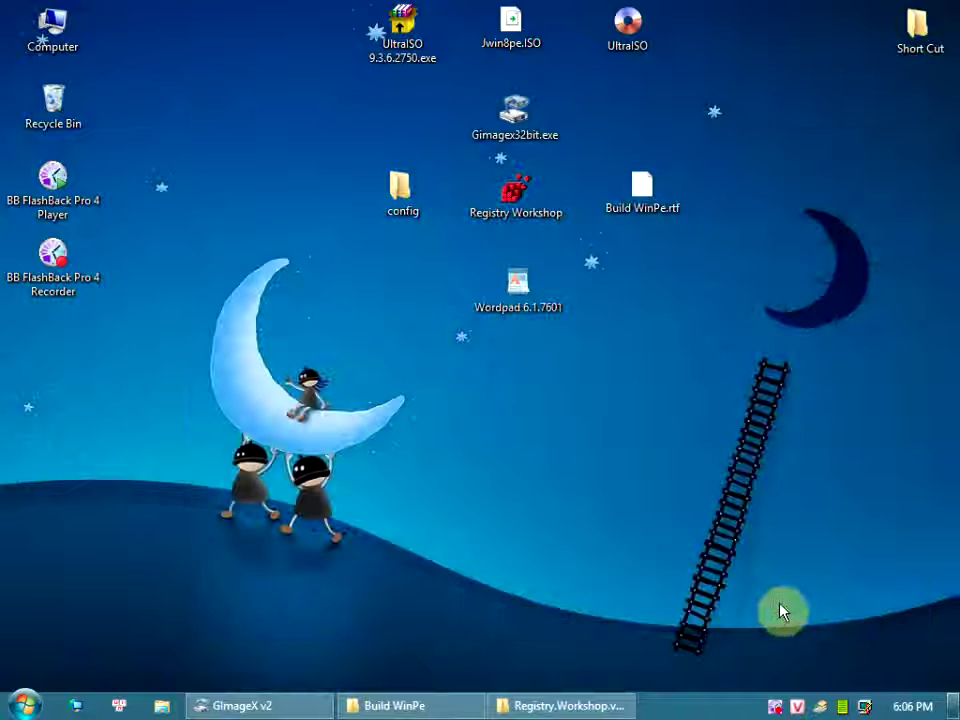
Browse to the boot folder on CD Drive (L:) hlstudio and select BOOT.WIM.
left_click(528, 700)
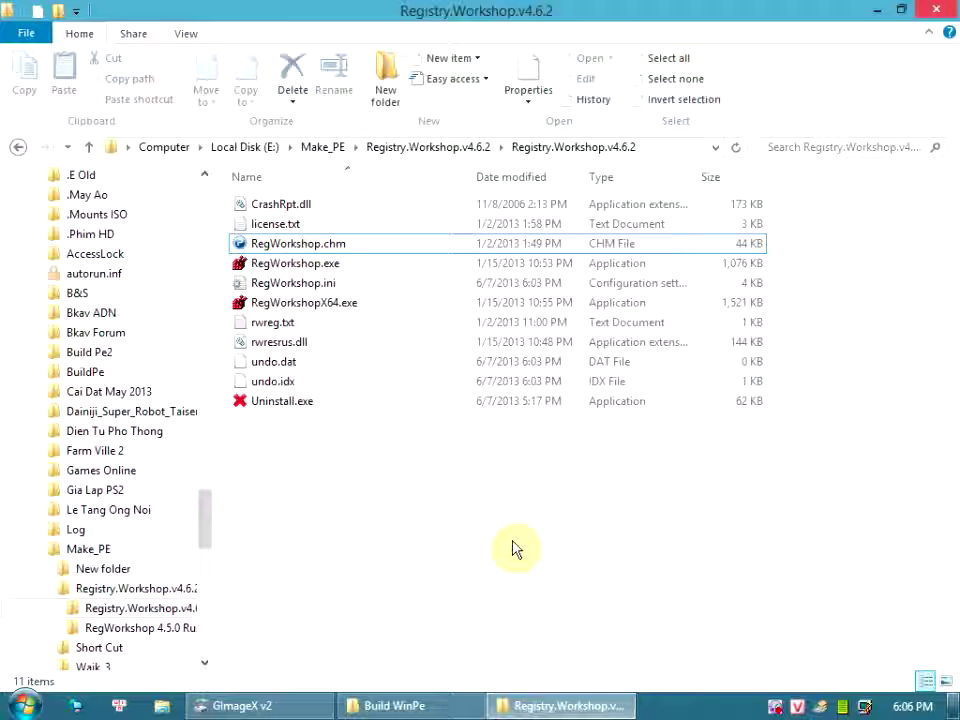
left_click(178, 151)
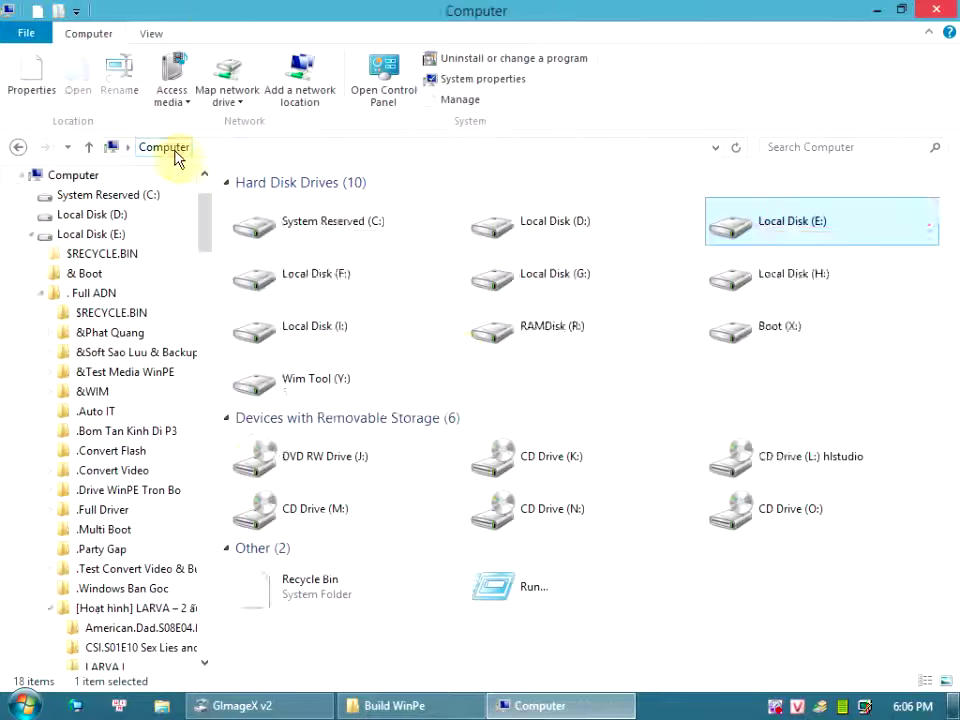
double_click(799, 474)
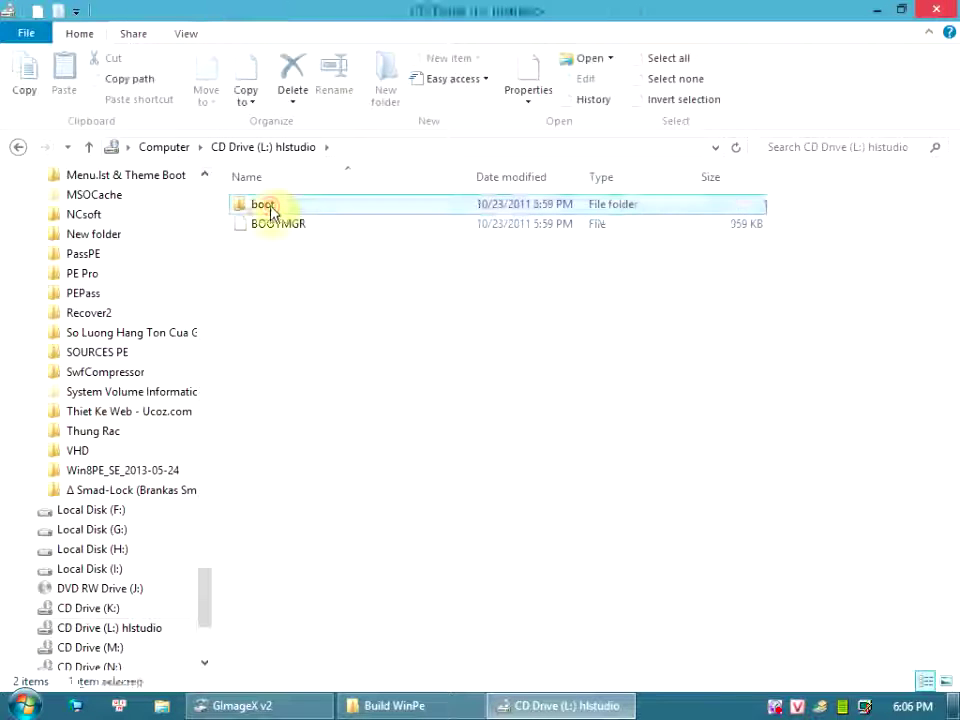
double_click(258, 204)
left_click(318, 247)
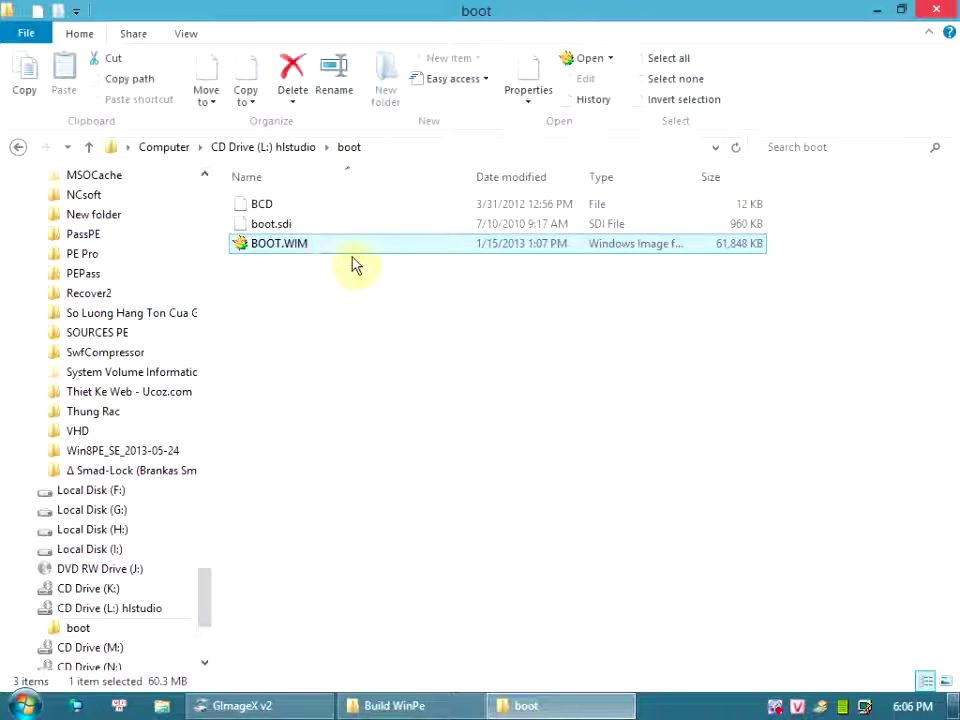
Switch to GImageX and set the source of the image to apply to L:\boot\BOOT.WIM.
left_click(317, 702)
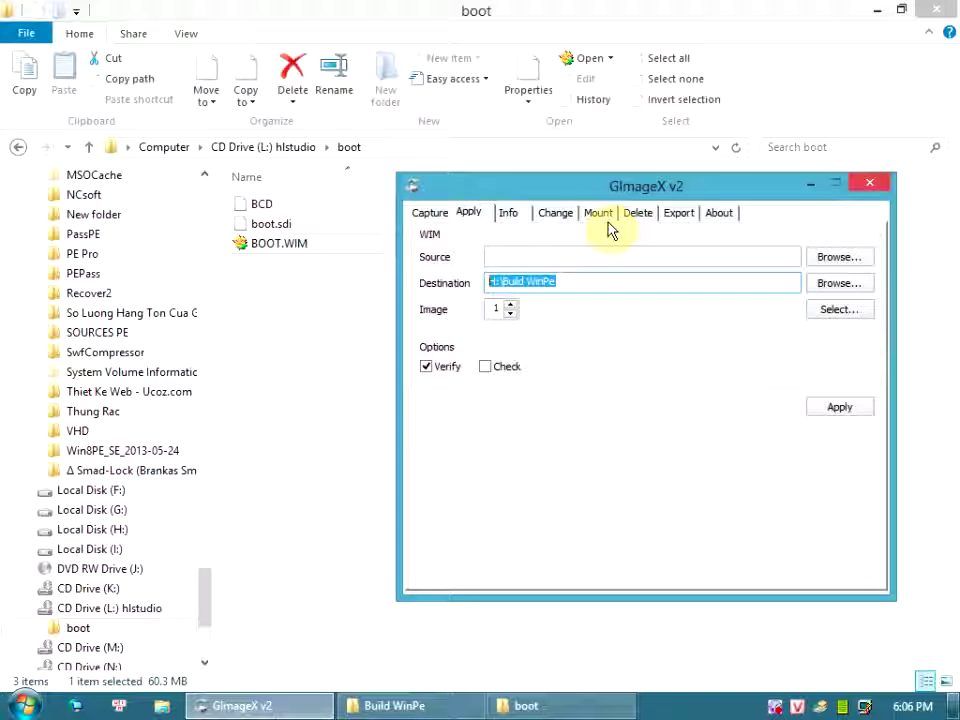
left_click(438, 213)
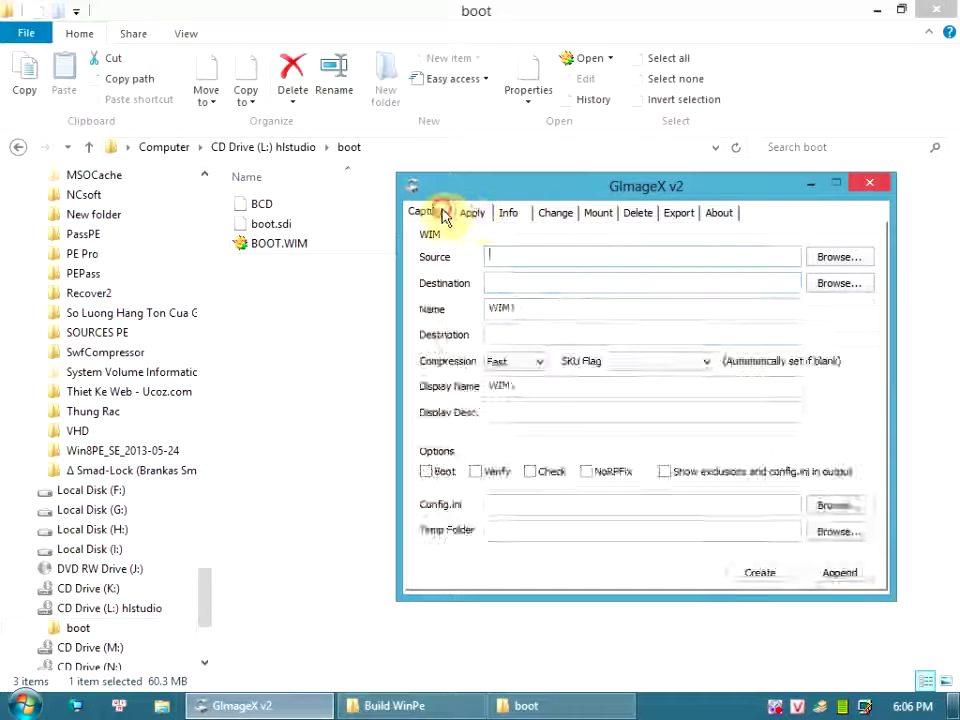
left_click(467, 214)
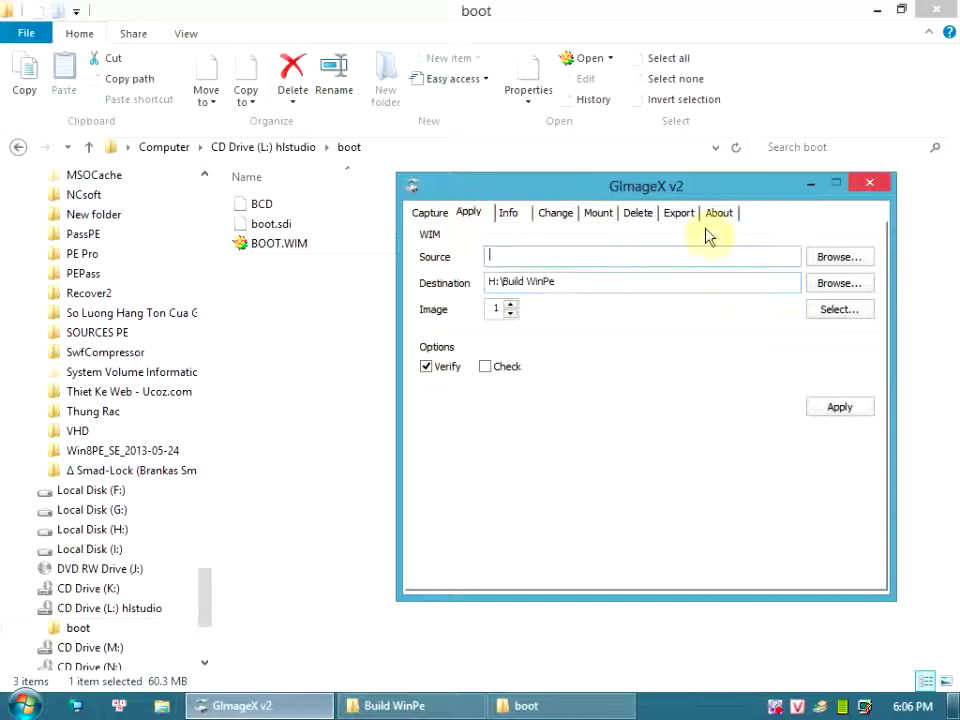
left_click(857, 263)
double_click(413, 30)
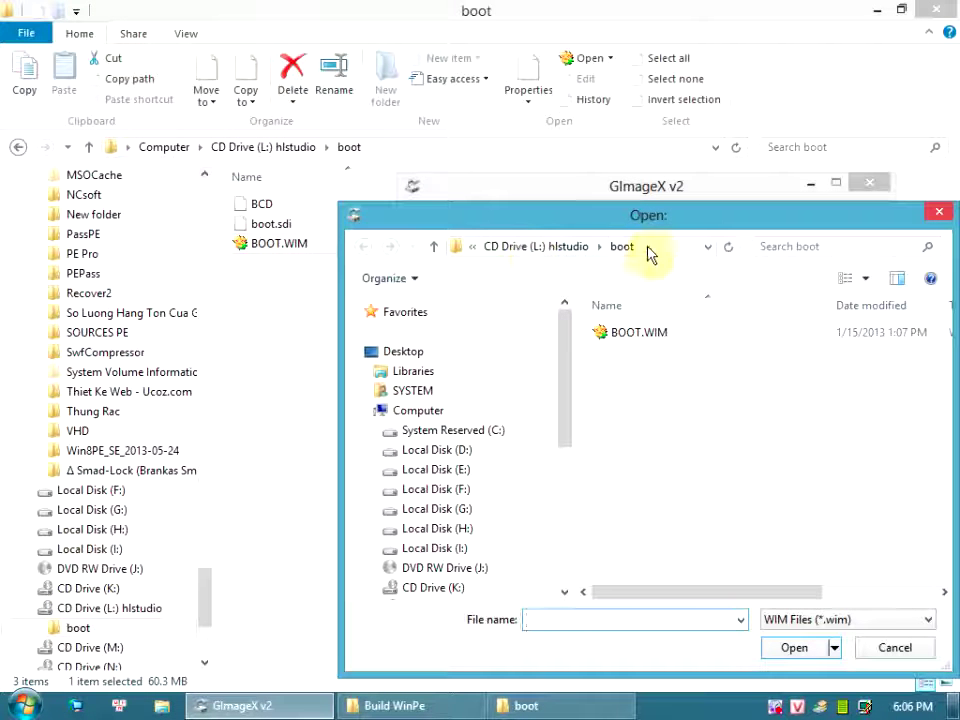
left_click(628, 345)
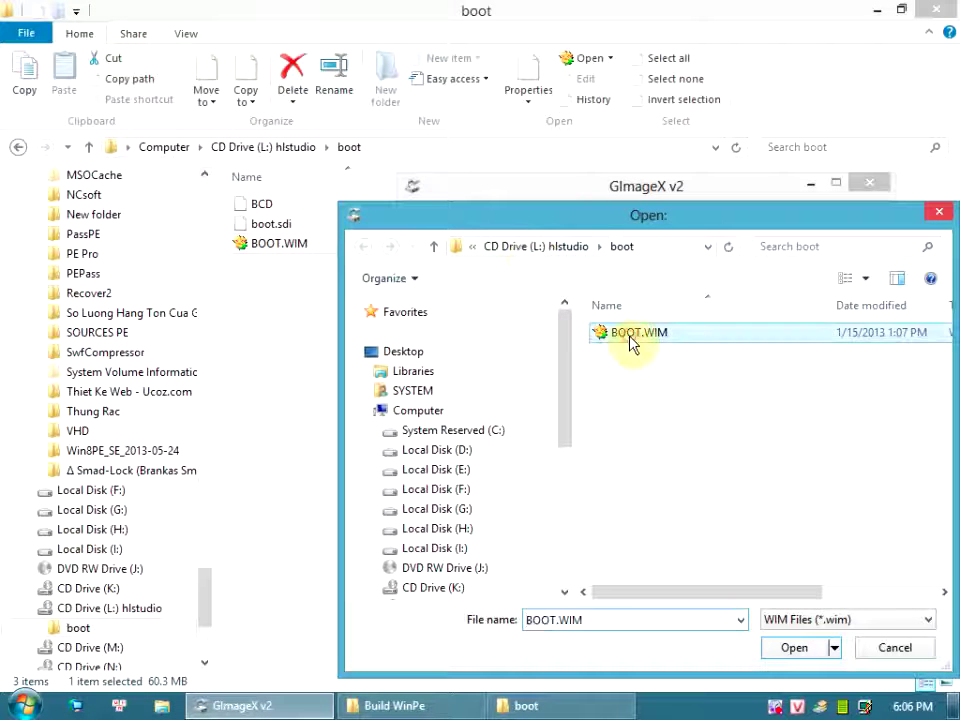
left_click(806, 646)
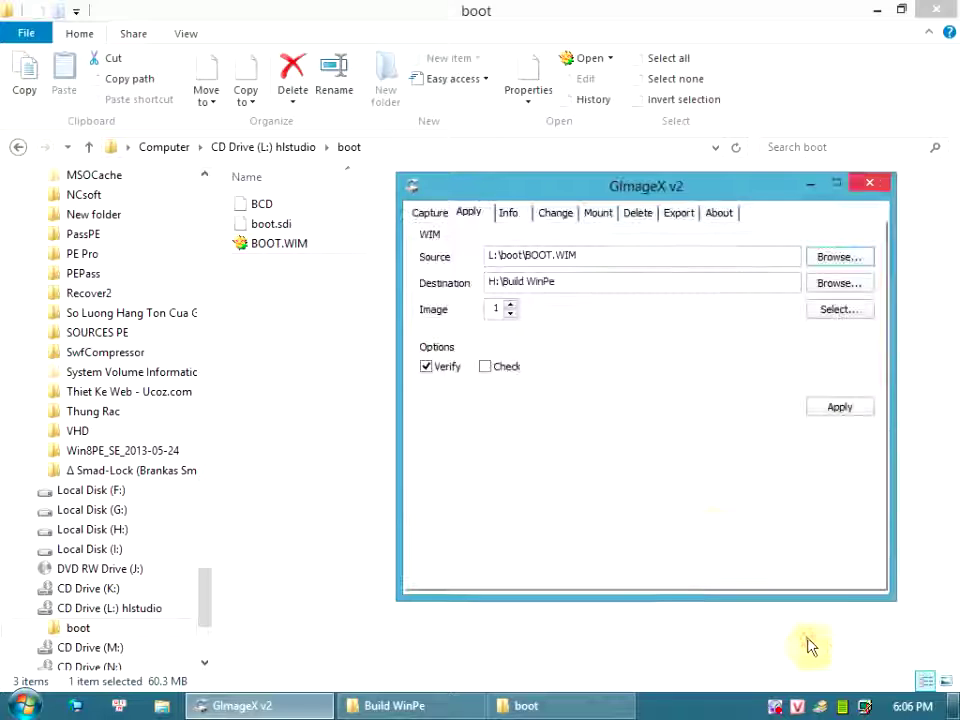
Set the destination for applying the image to the Build WinPe folder on Local Disk (H:).
left_click(822, 290)
left_click_drag(463, 216, 279, 300)
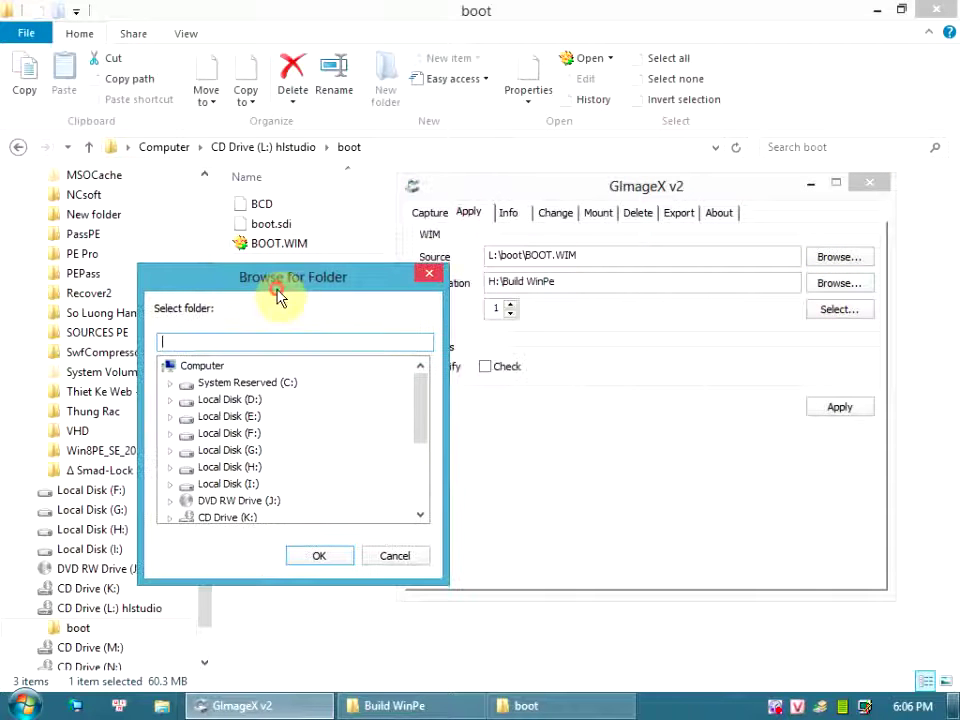
left_click(171, 468)
left_click(248, 453)
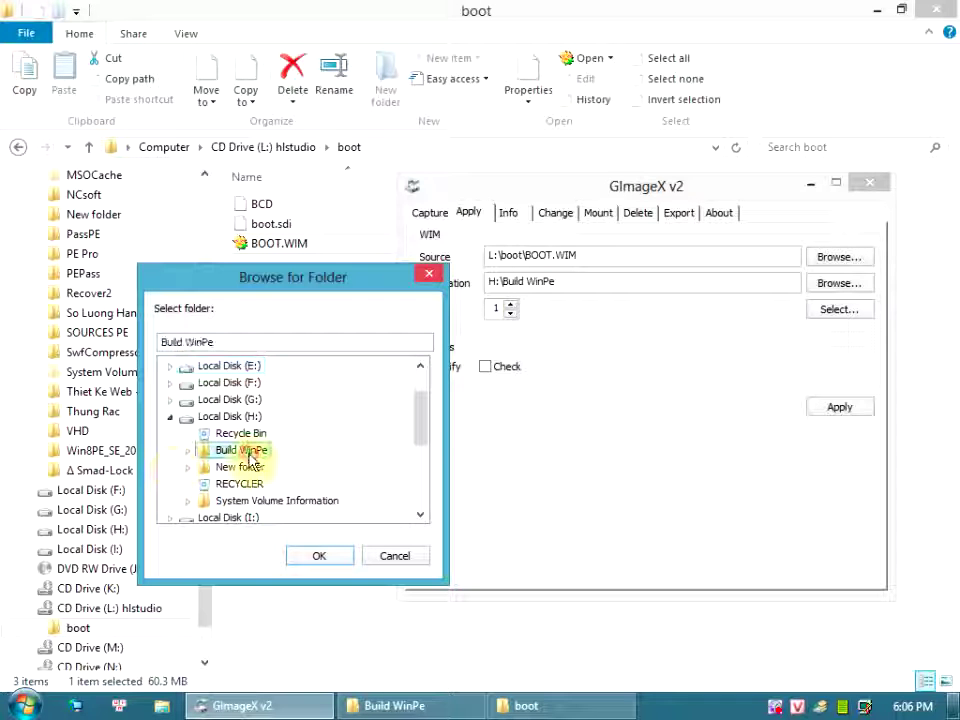
left_click(320, 558)
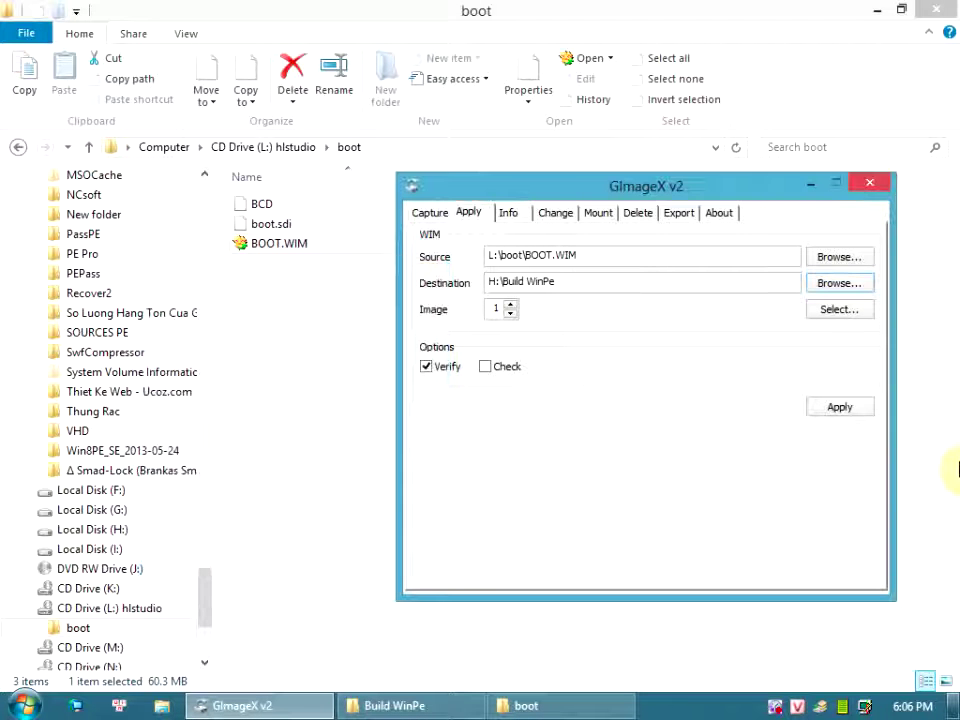
left_click(840, 408)
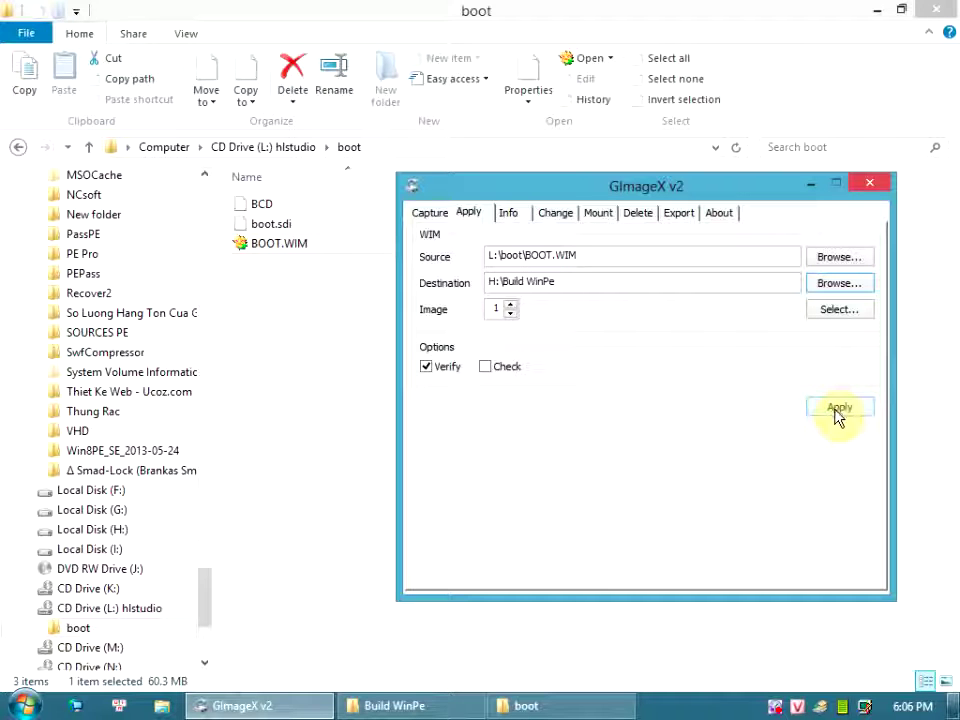
Check the extracted folders in H:\Build WinPe and compare the folder's path with the destination in GImageX.
left_click(395, 705)
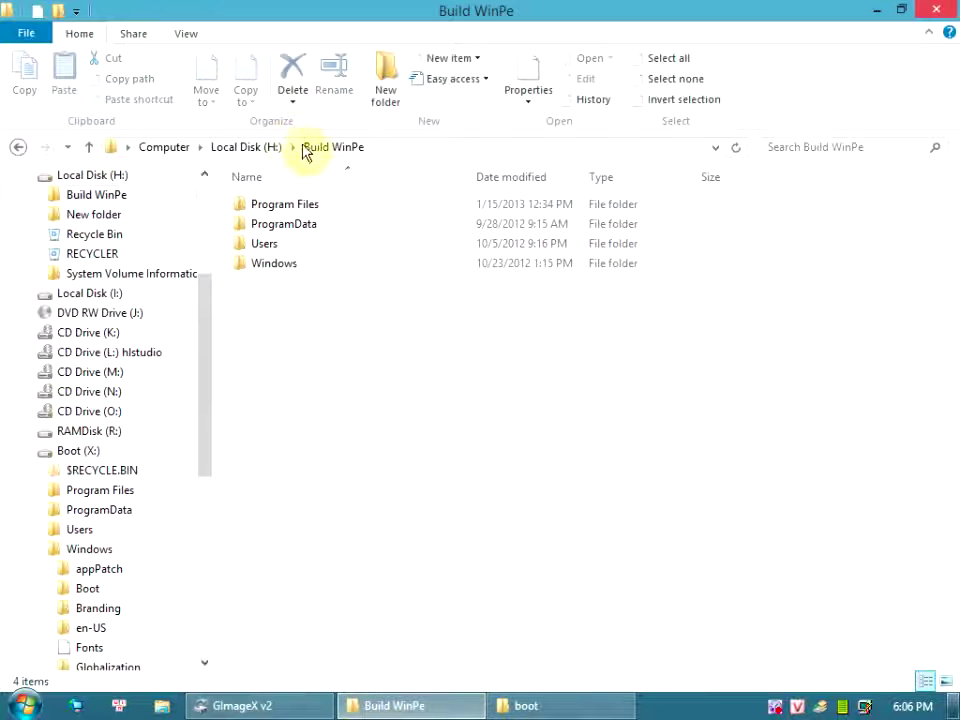
left_click(385, 150)
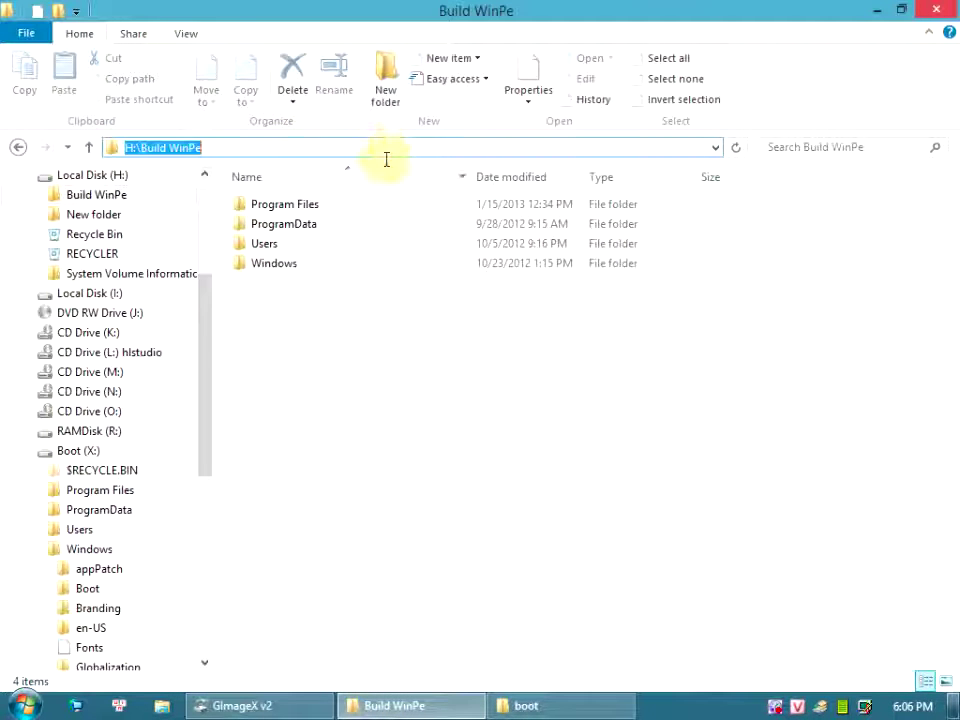
left_click(315, 707)
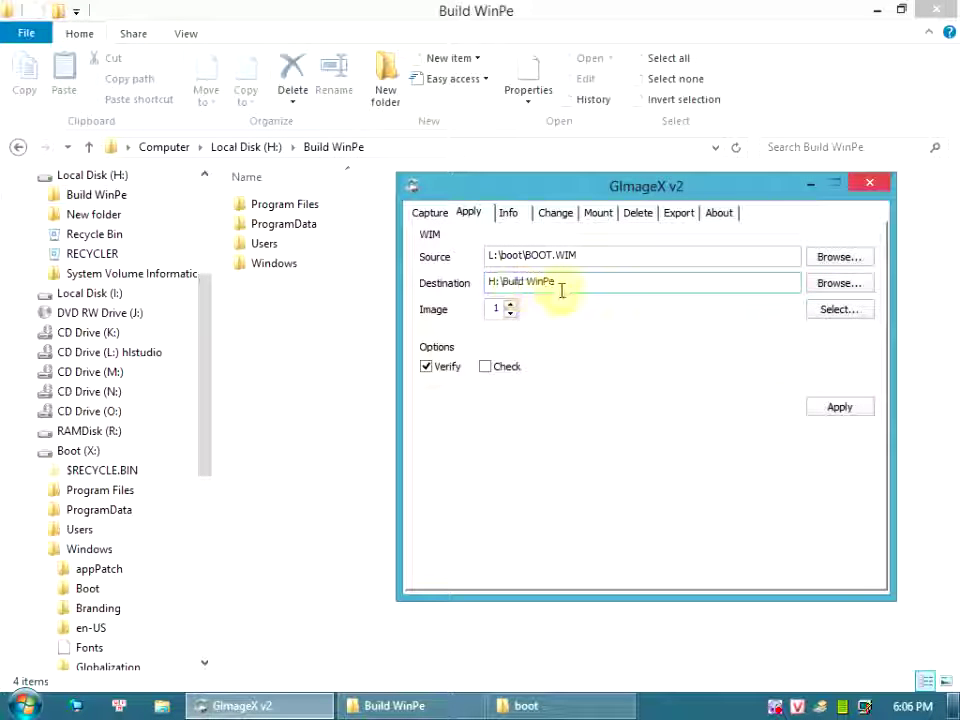
left_click(337, 323)
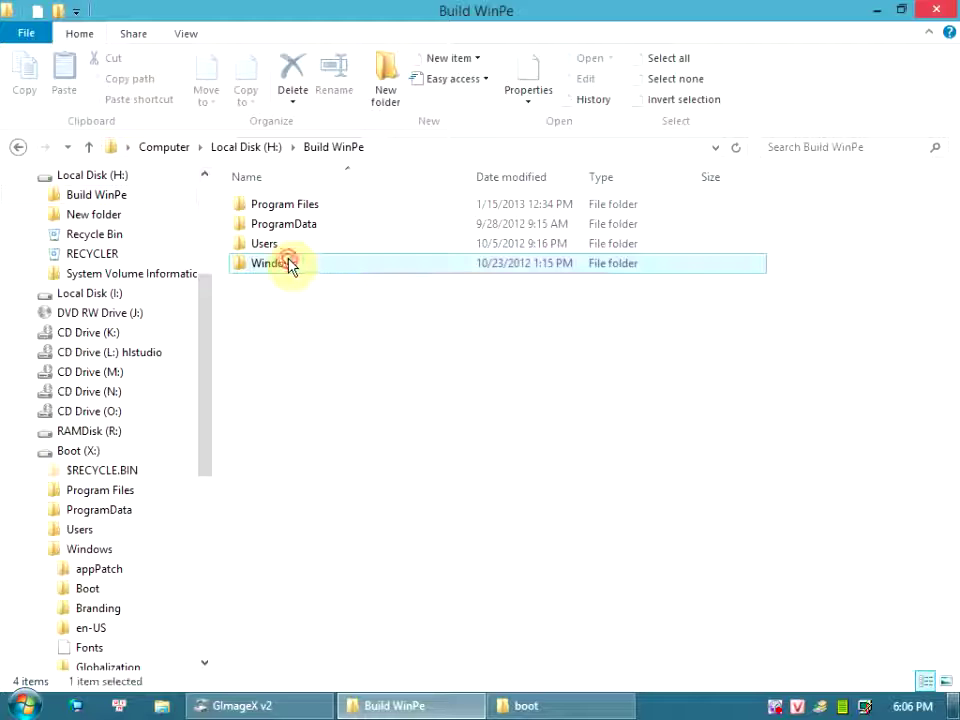
Copy the config folder from H:\Build WinPe\Windows\System32 to the clipboard.
double_click(289, 264)
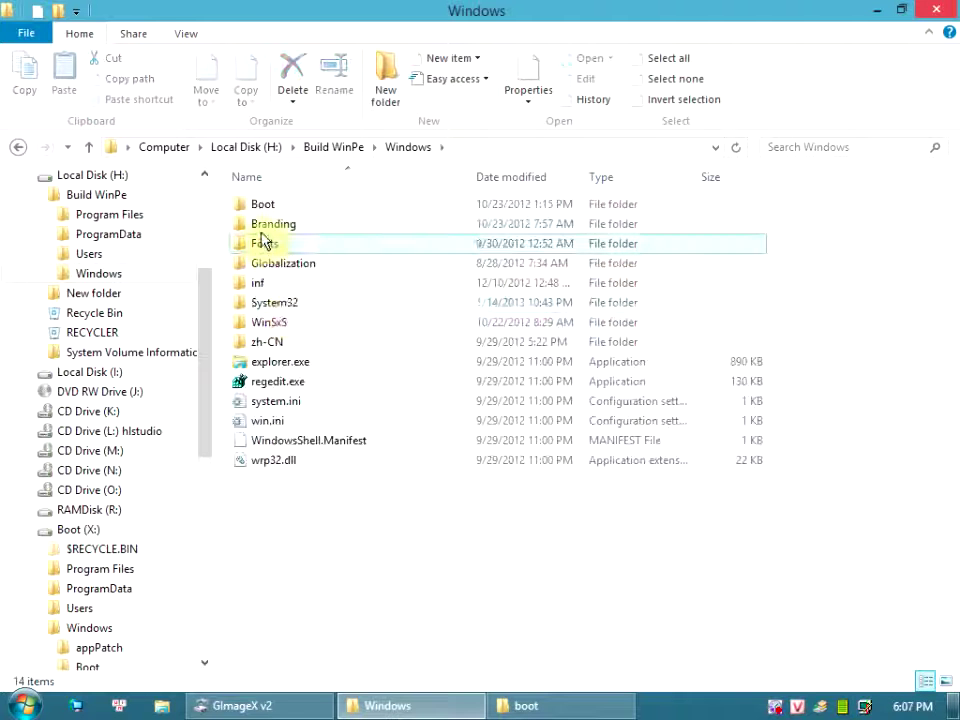
double_click(287, 308)
left_click(280, 263)
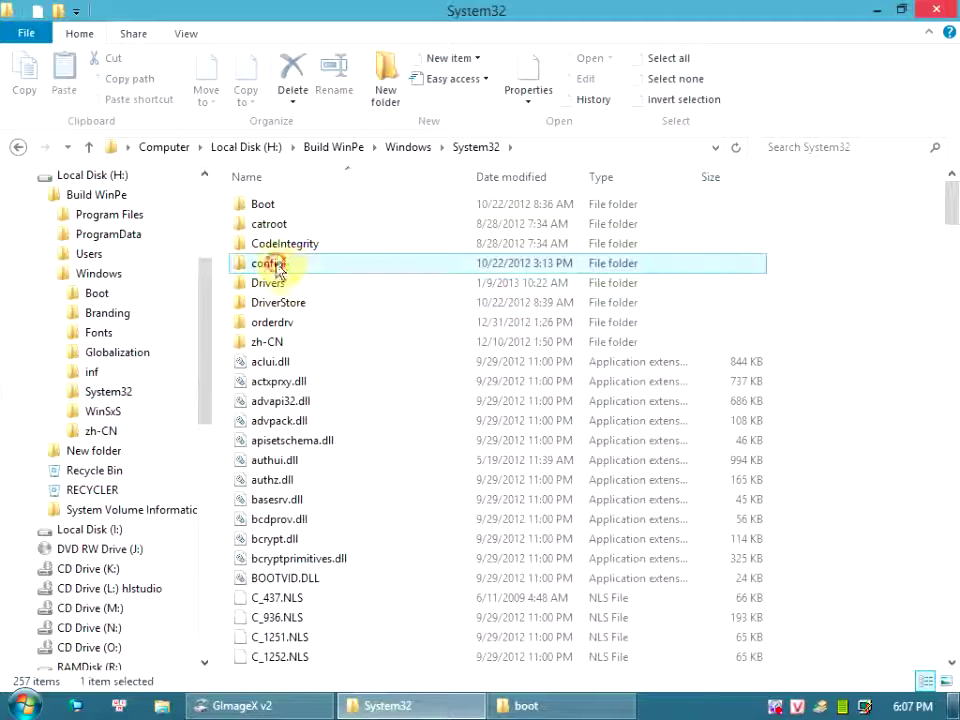
right_click(312, 263)
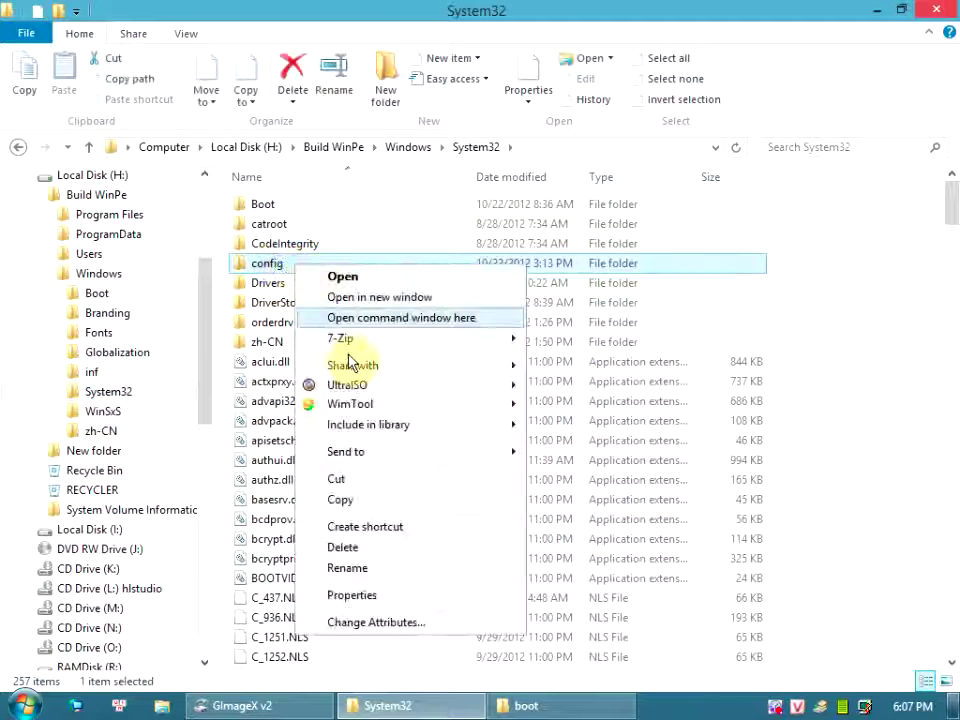
left_click(337, 500)
Show the desktop and open the config folder stored there.
mouse_move(952, 710)
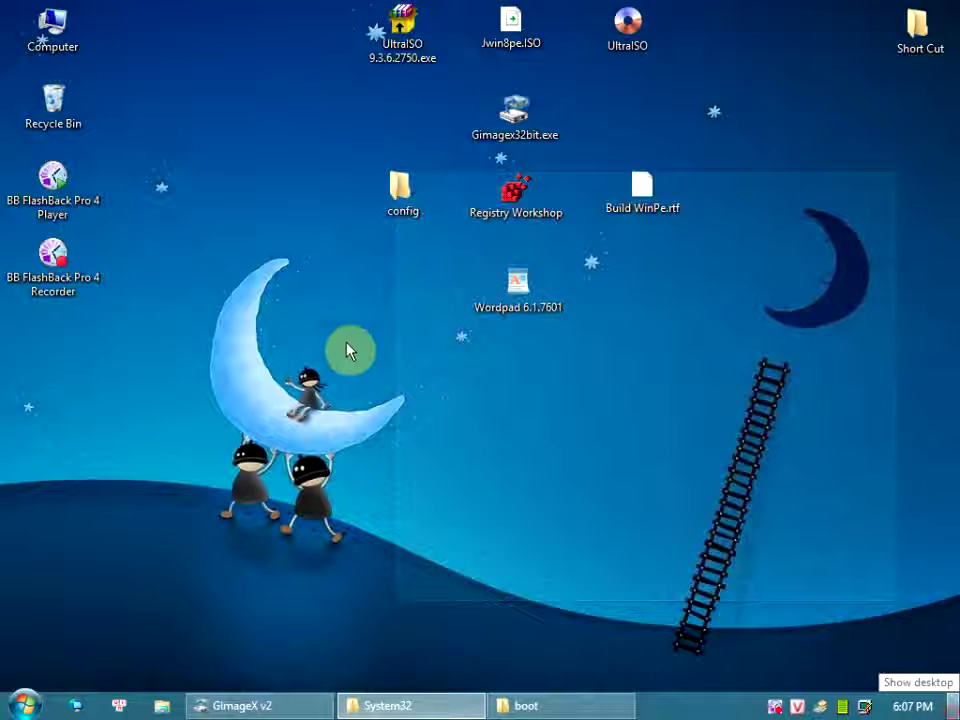
right_click(377, 323)
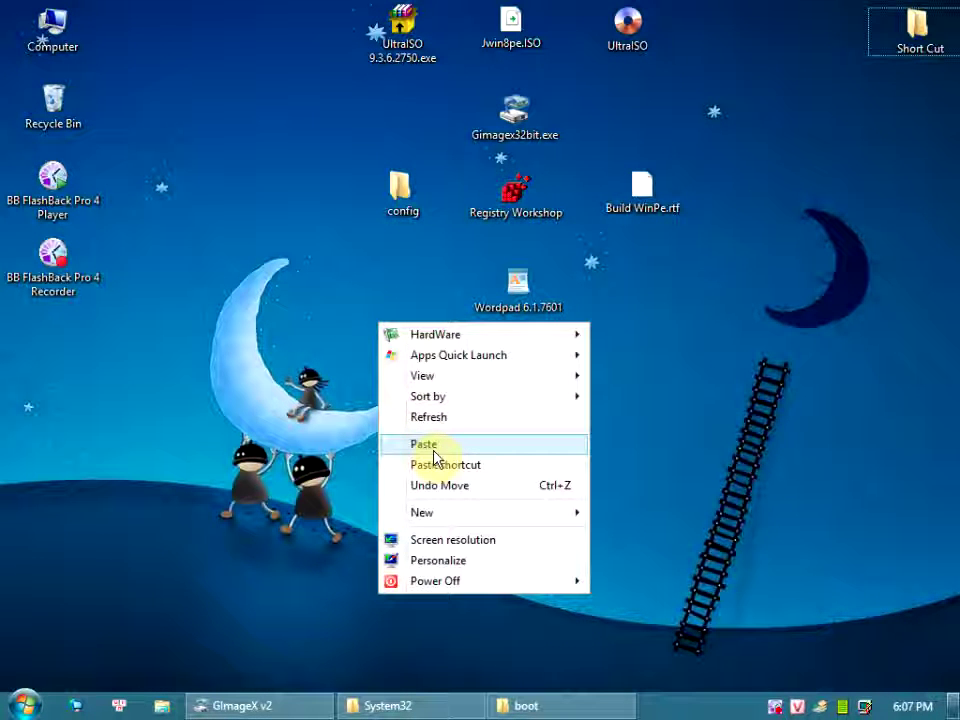
left_click(349, 439)
left_click(403, 213)
left_click(433, 207)
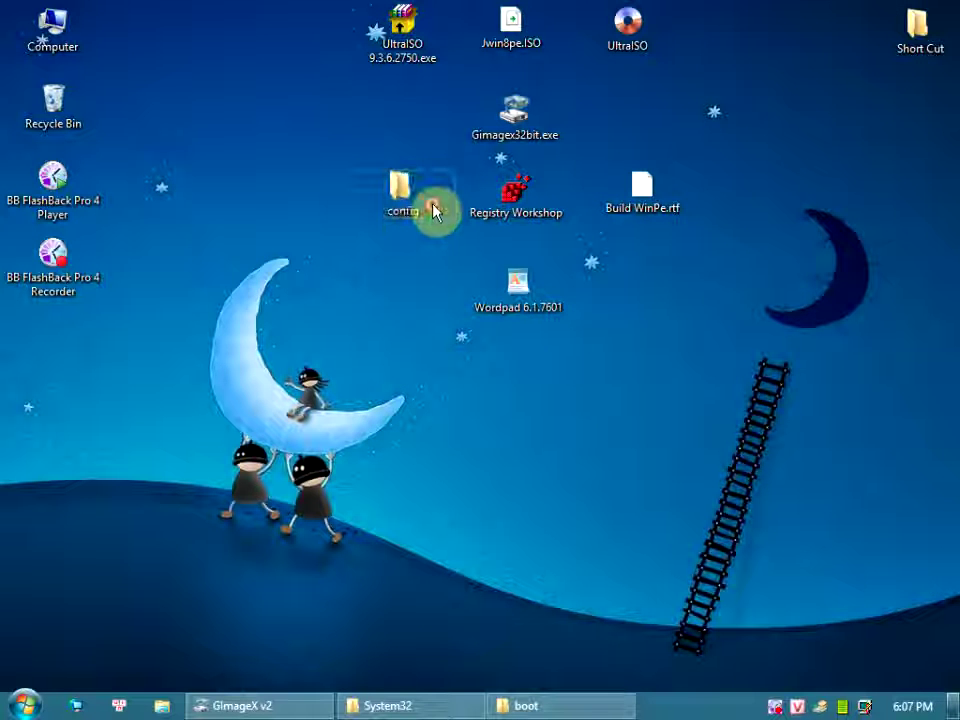
double_click(416, 201)
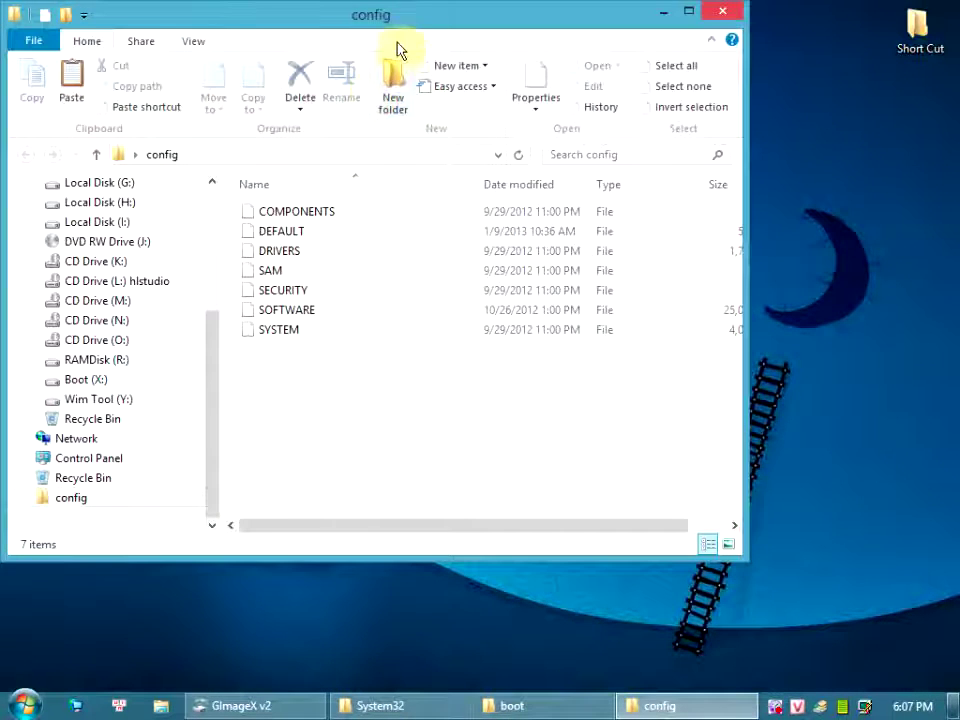
Place the Size column directly after a narrowed Name column in the config window and select the SYSTEM file.
left_click_drag(424, 15, 584, 88)
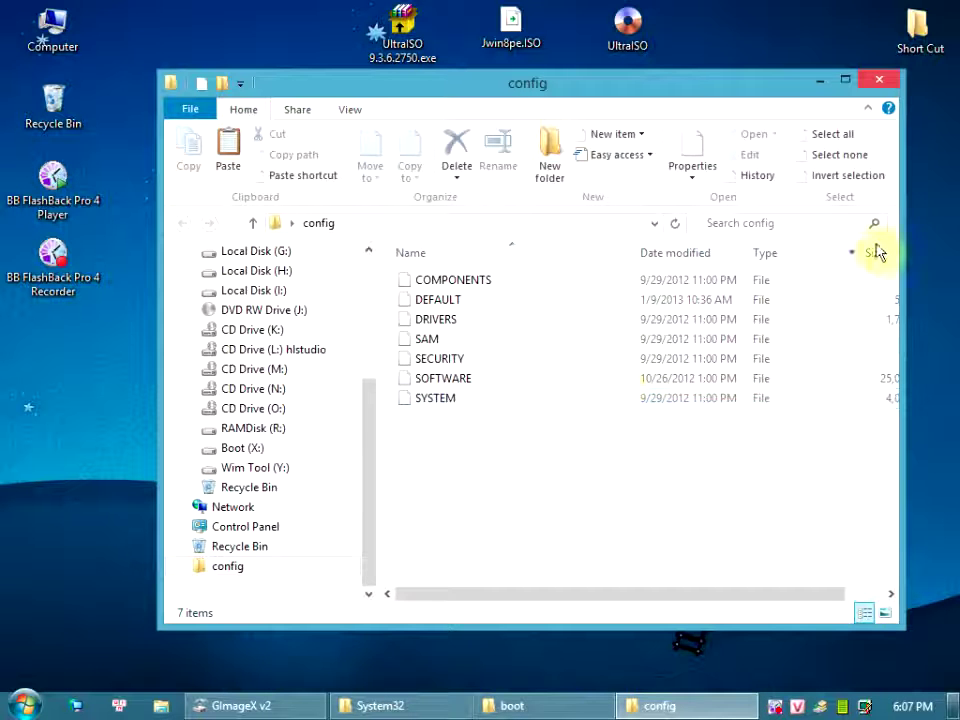
left_click_drag(888, 255, 664, 266)
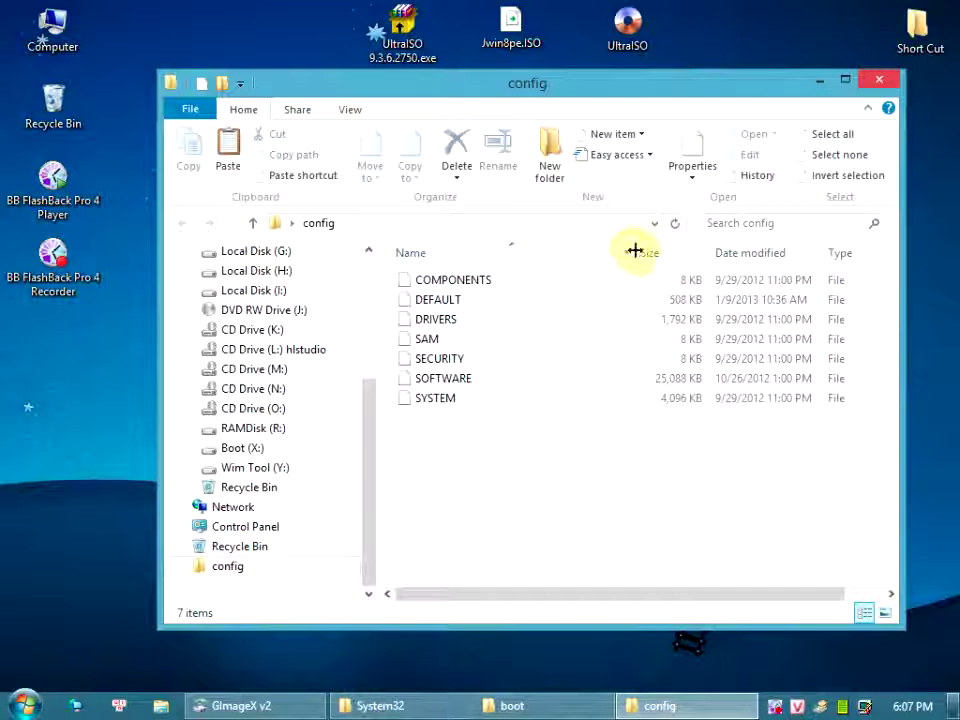
left_click_drag(635, 250, 527, 259)
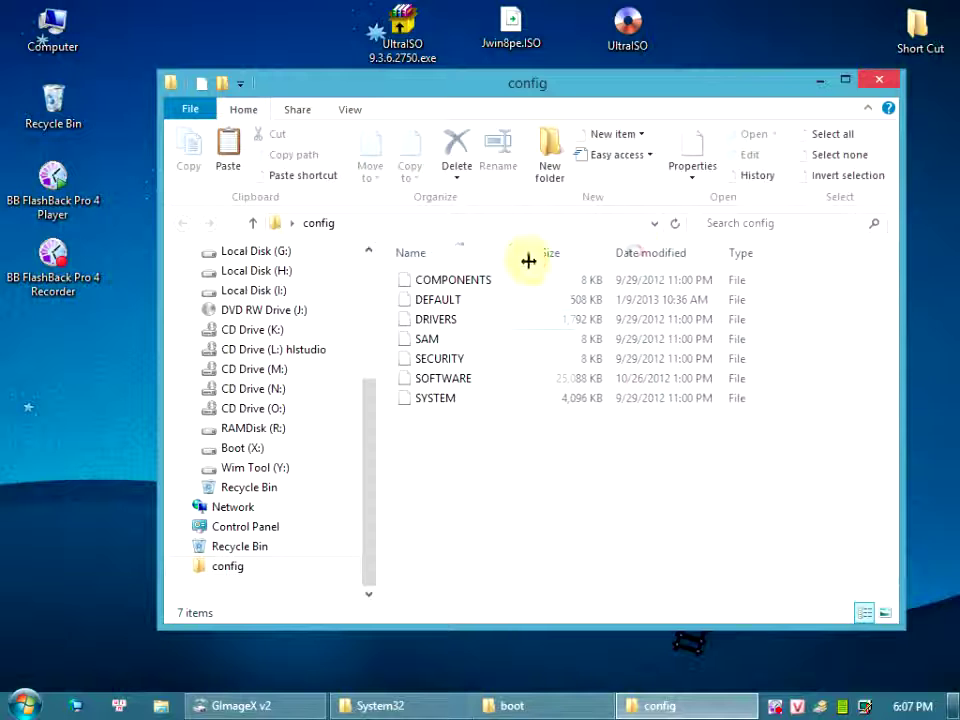
left_click(427, 400)
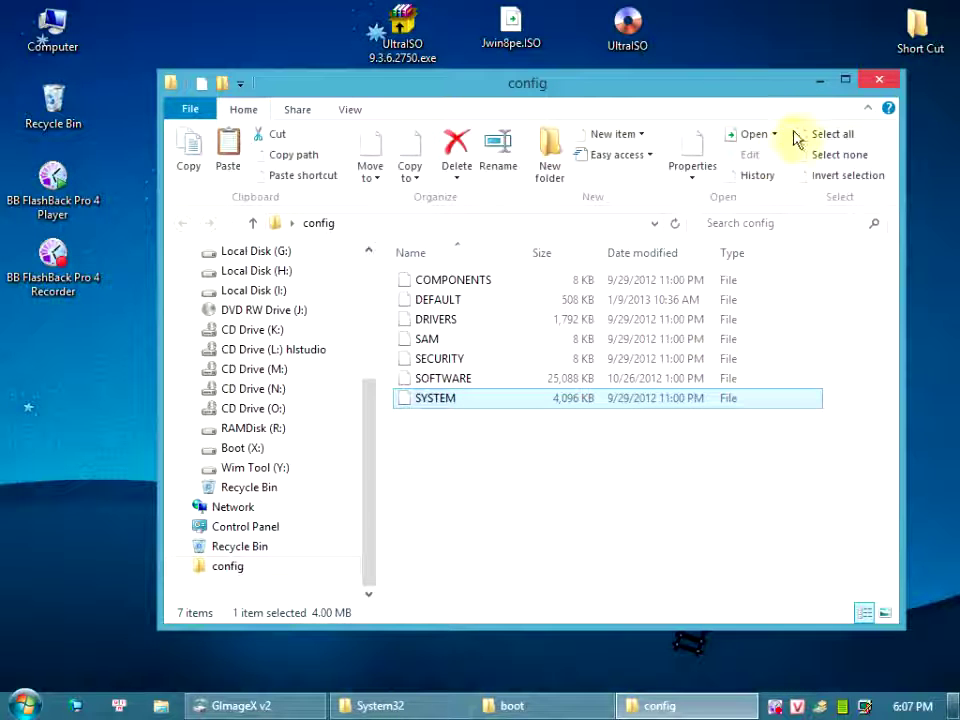
Minimize the config window, launch Registry Workshop and expand HKEY_LOCAL_MACHINE.
left_click(819, 80)
double_click(514, 206)
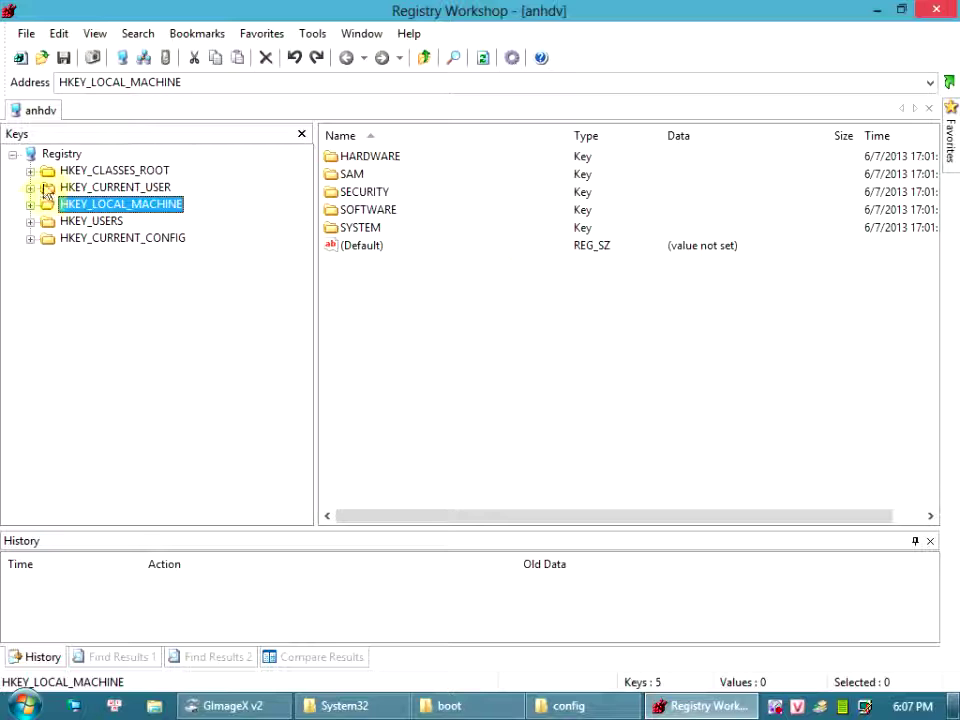
left_click(32, 205)
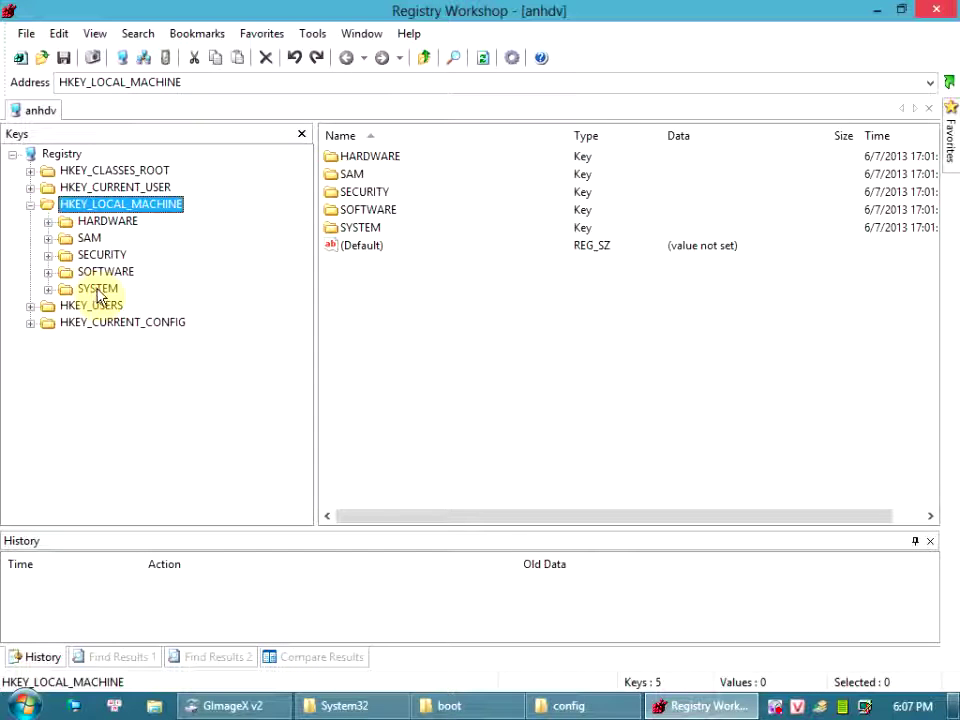
Load the SYSTEM hive from the desktop's config folder under HKEY_LOCAL_MACHINE with the key name SYSTEM CN.
left_click(24, 35)
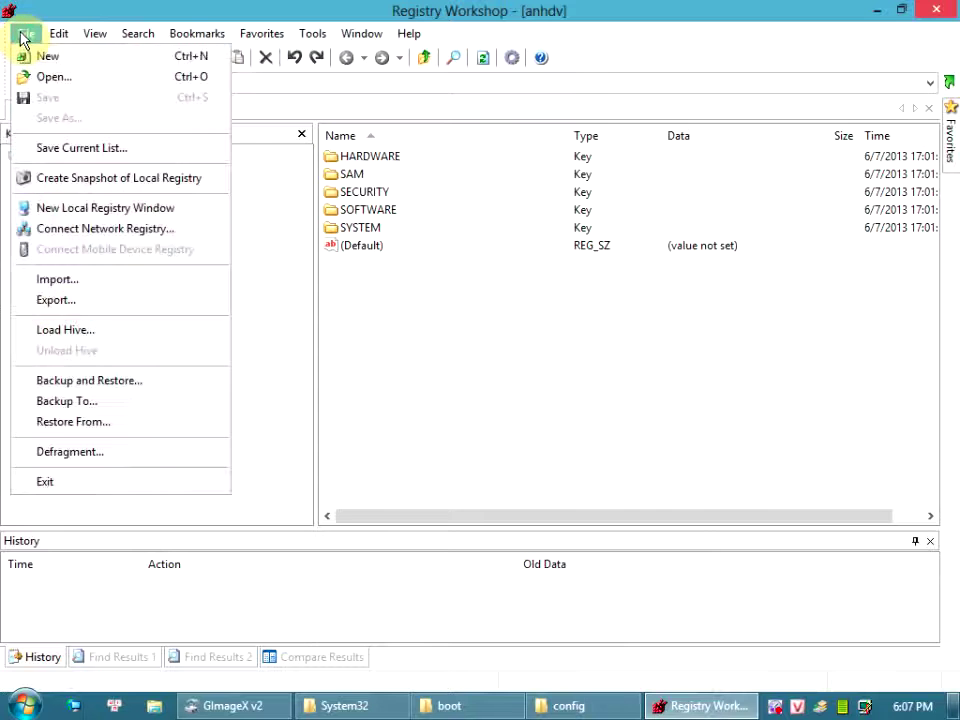
left_click(62, 330)
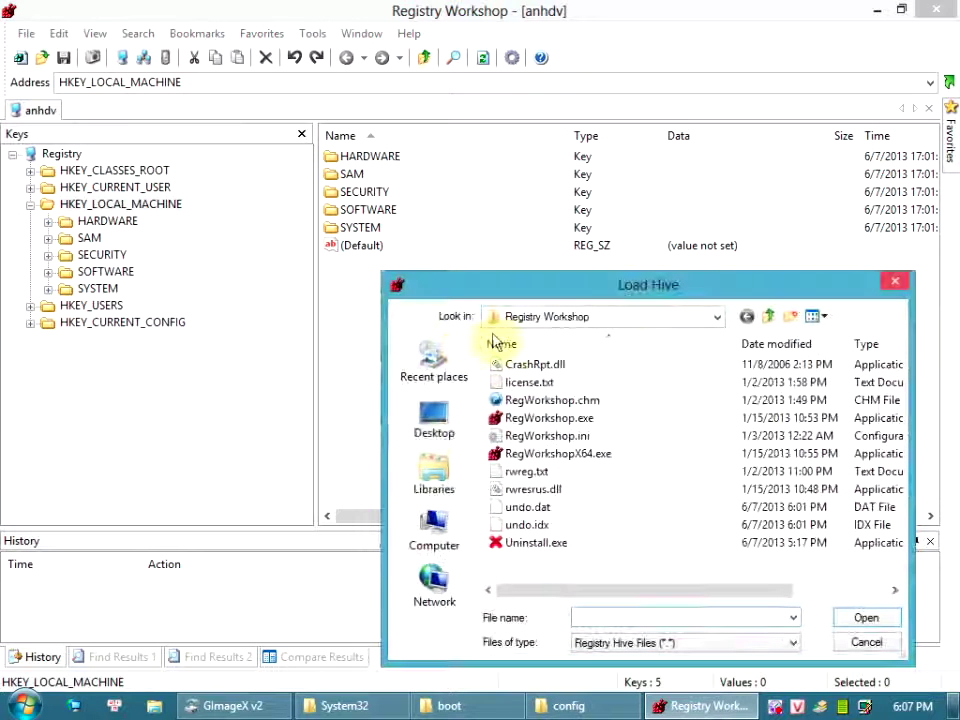
left_click(434, 422)
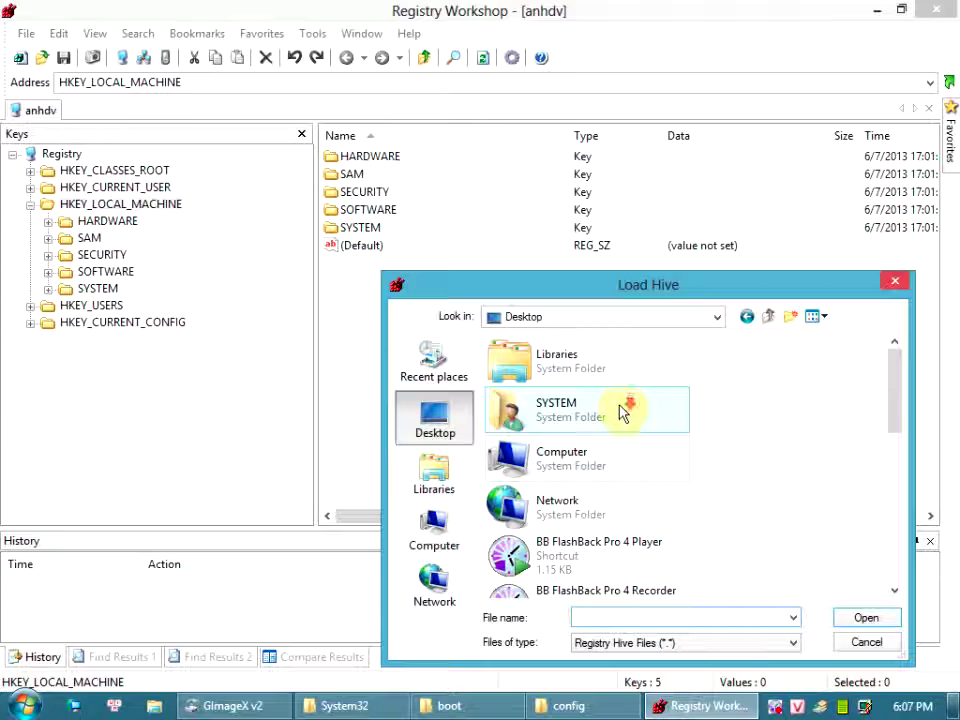
scroll(611, 444, "down", 5)
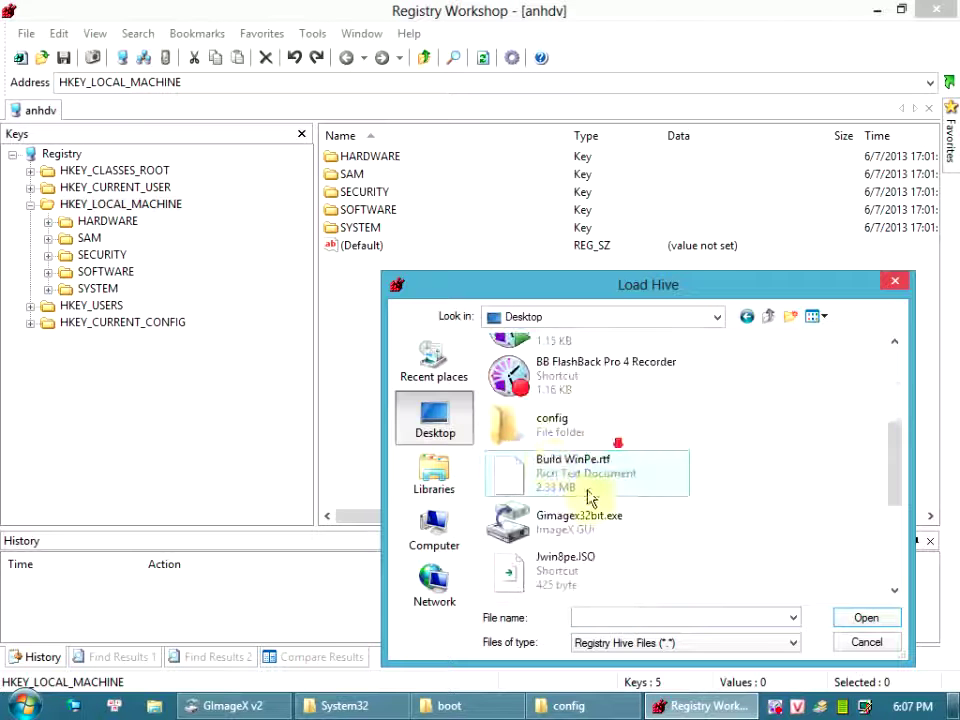
double_click(558, 438)
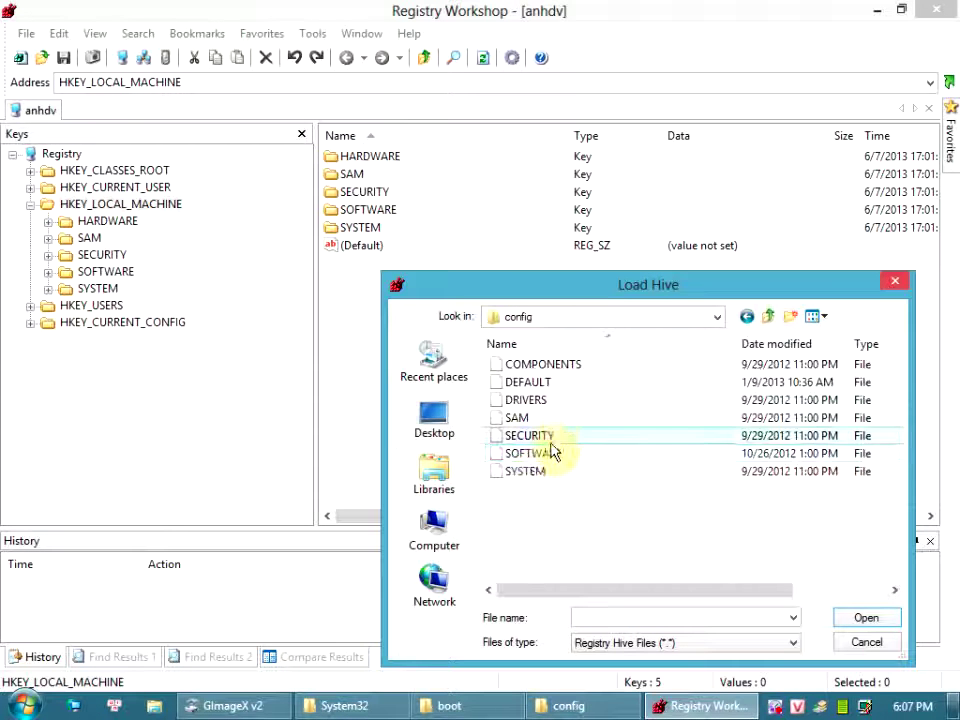
left_click(530, 476)
double_click(545, 476)
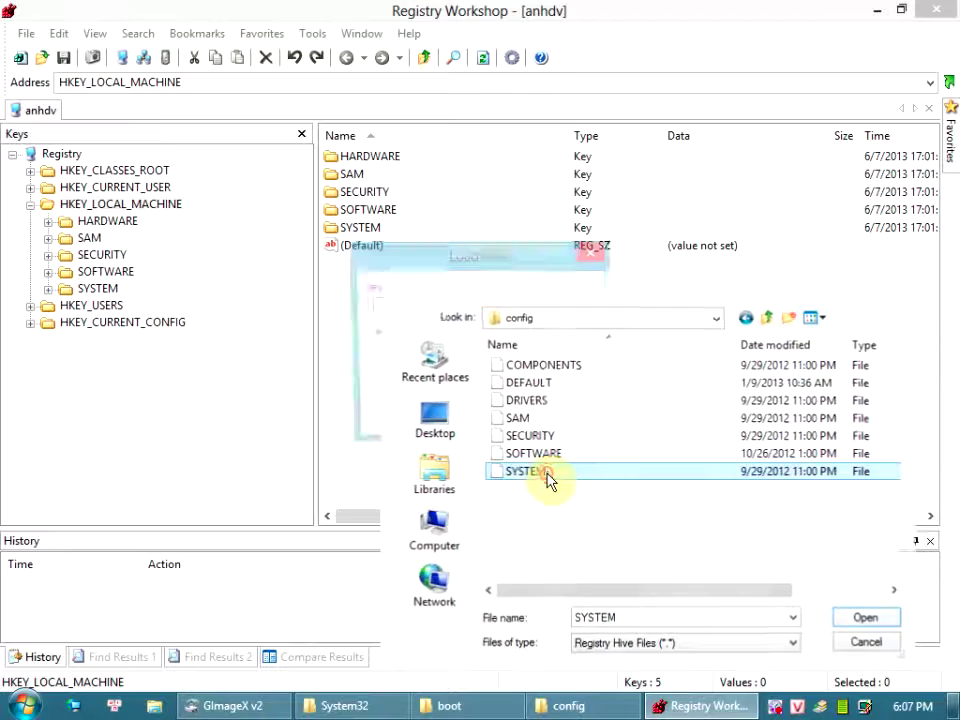
type("SYSTEM CN")
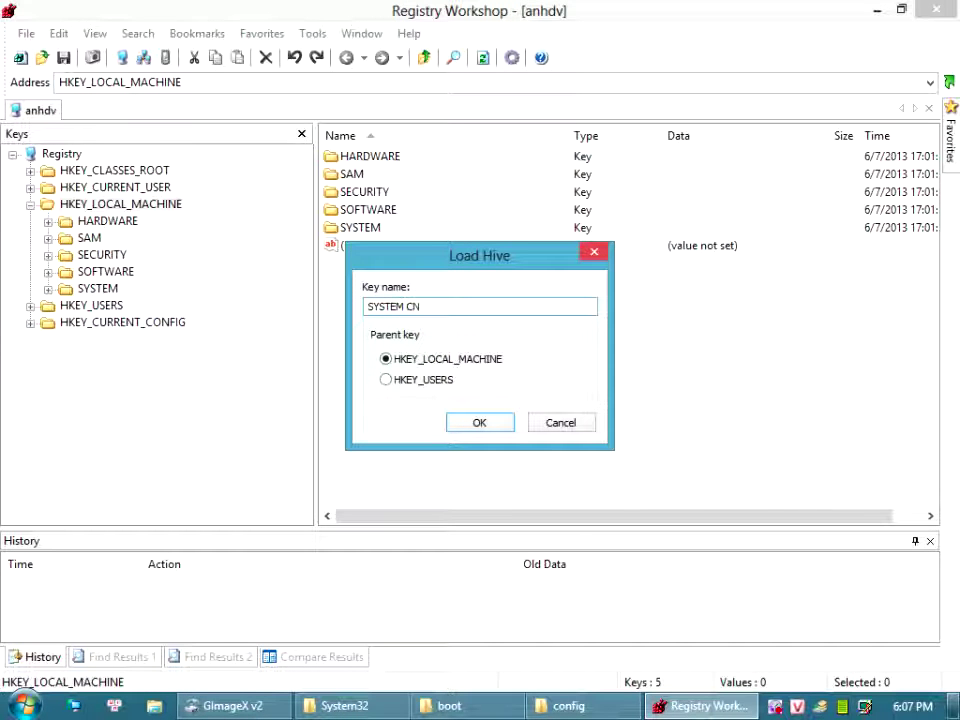
key("Return")
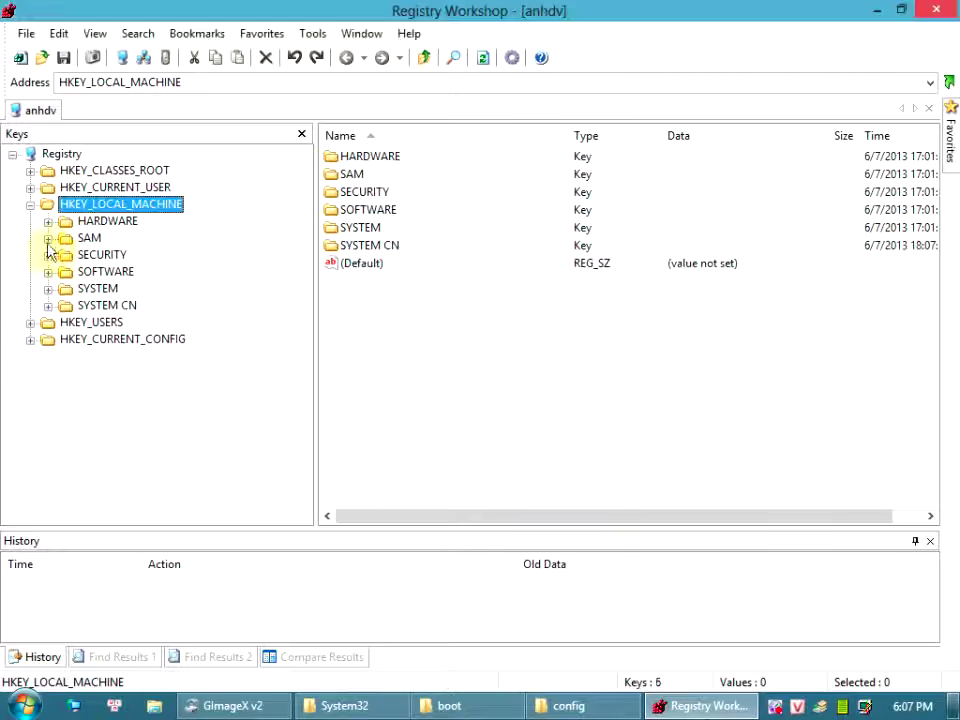
Open the en-US key under SYSTEM\ControlSet001\Control\MUI\UILanguages to view the local registry's language values.
left_click(104, 305)
left_click(48, 289)
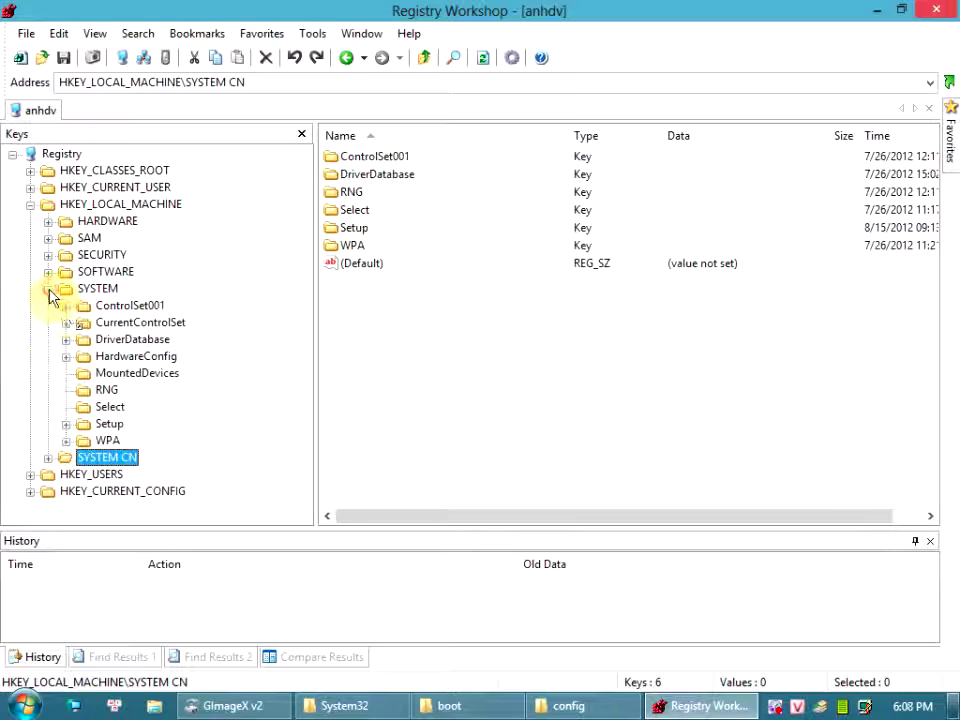
left_click(66, 306)
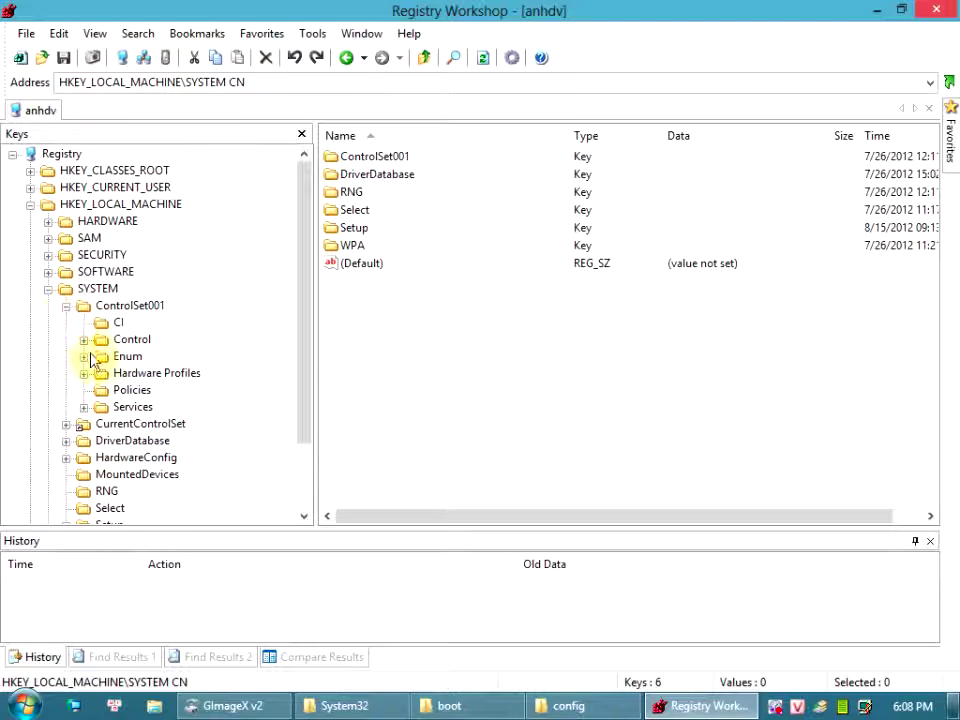
left_click(85, 340)
scroll(86, 347, "down", 15)
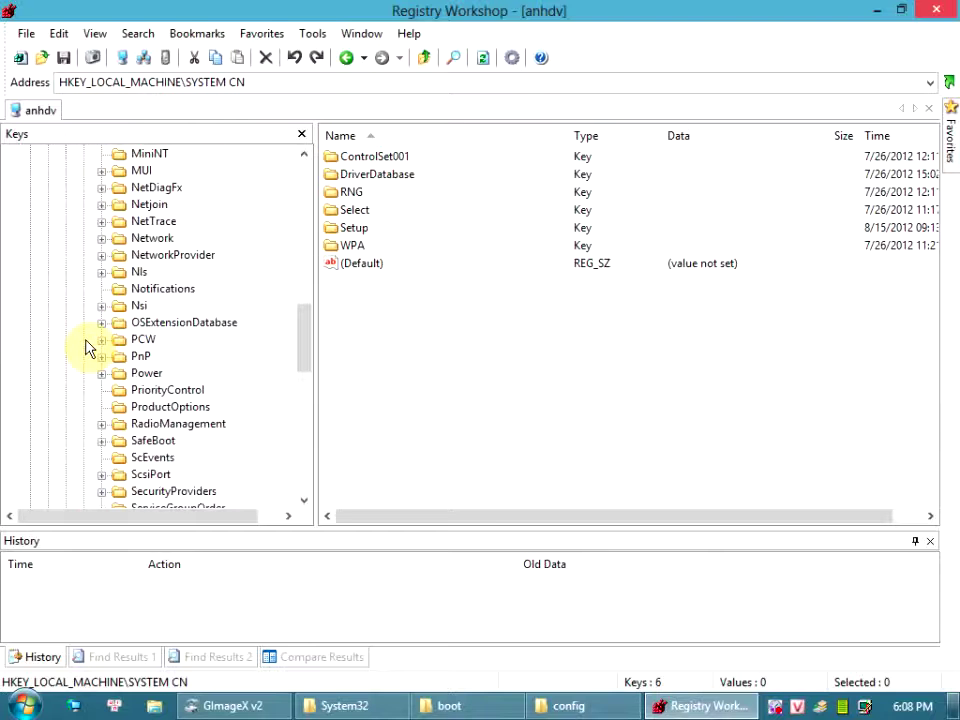
scroll(86, 347, "up", 2)
left_click(102, 222)
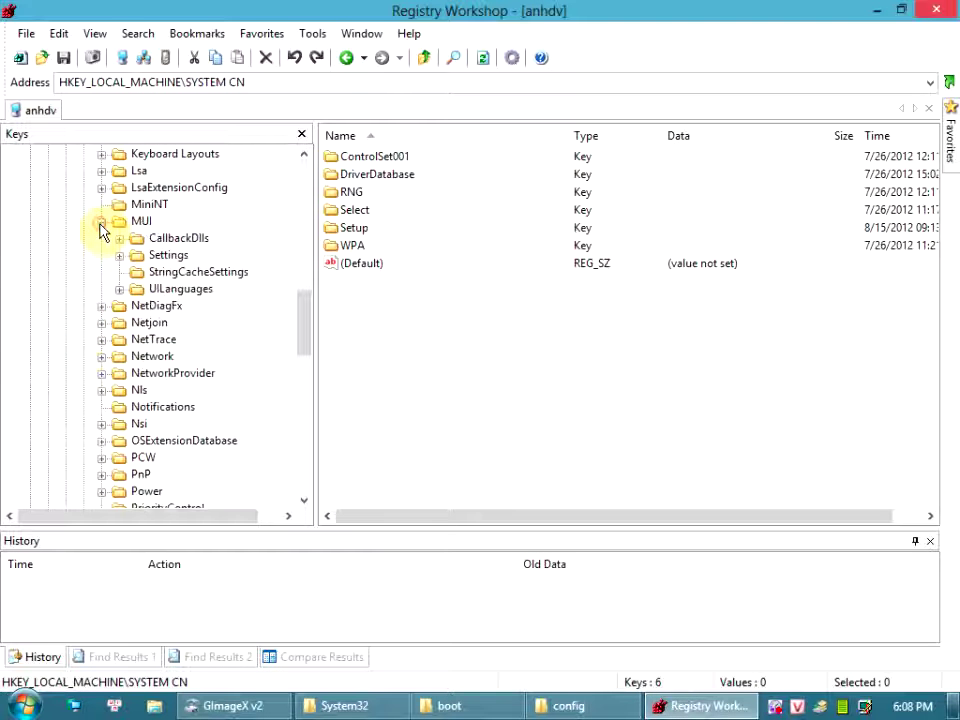
left_click(121, 289)
left_click(165, 290)
left_click(182, 306)
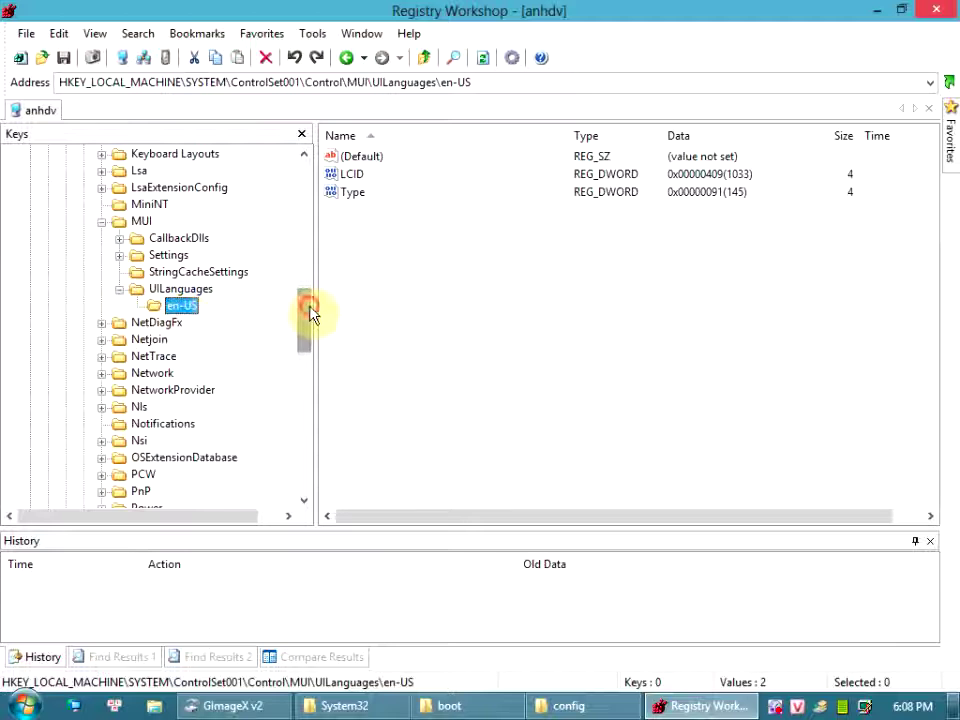
Open the zh-CN key under SYSTEM CN\ControlSet001\Control\MUI\UILanguages to view the loaded hive's language values.
left_click_drag(310, 315, 310, 458)
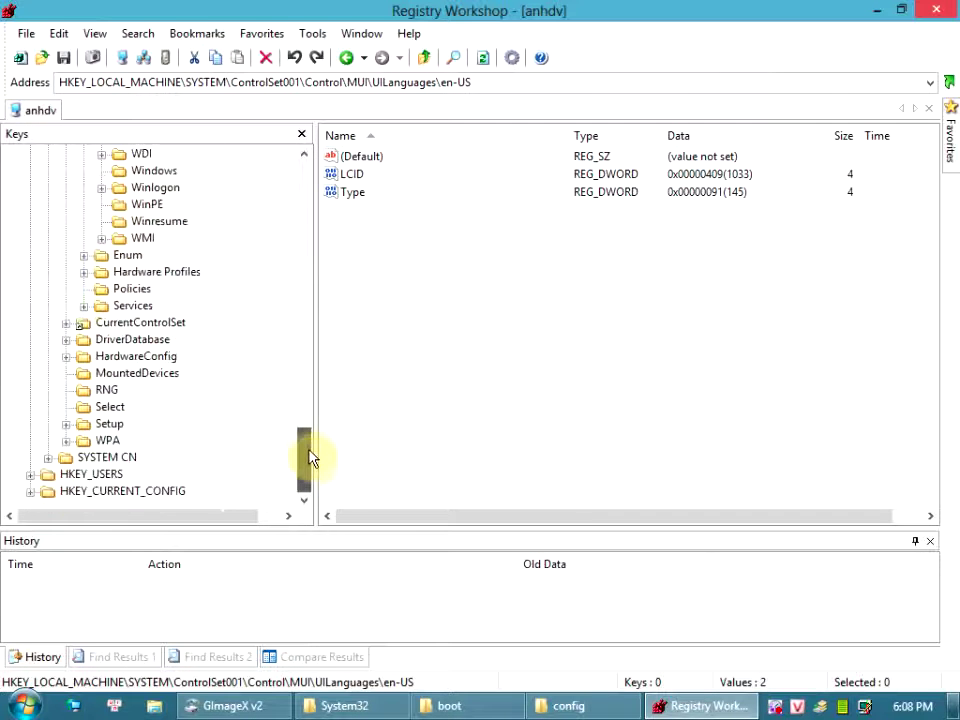
left_click(48, 457)
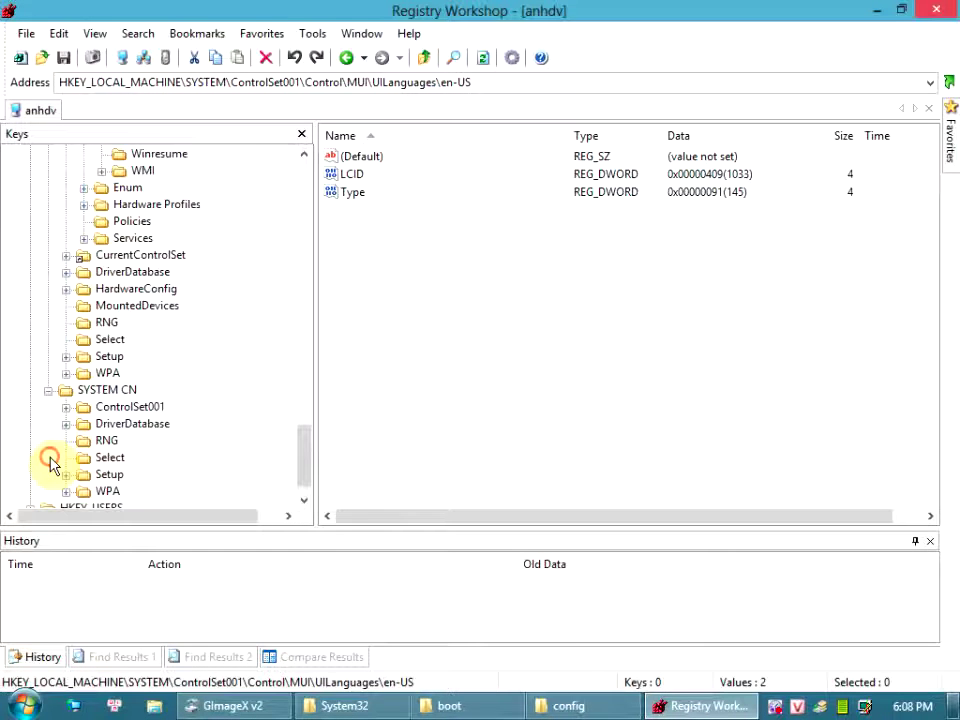
left_click(66, 406)
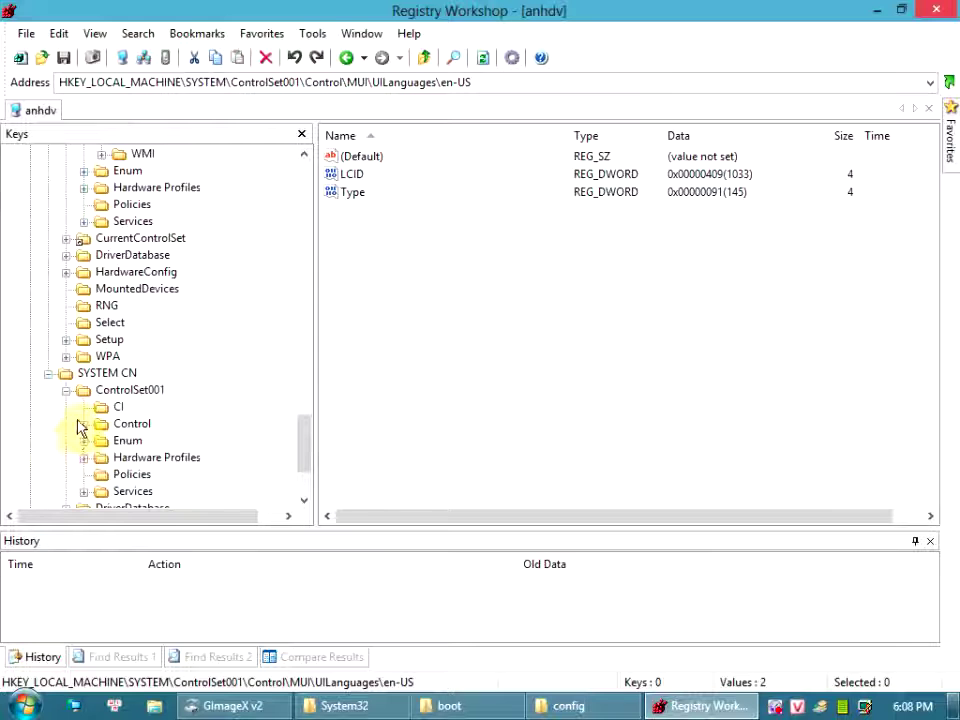
left_click(83, 426)
scroll(83, 426, "down", 4)
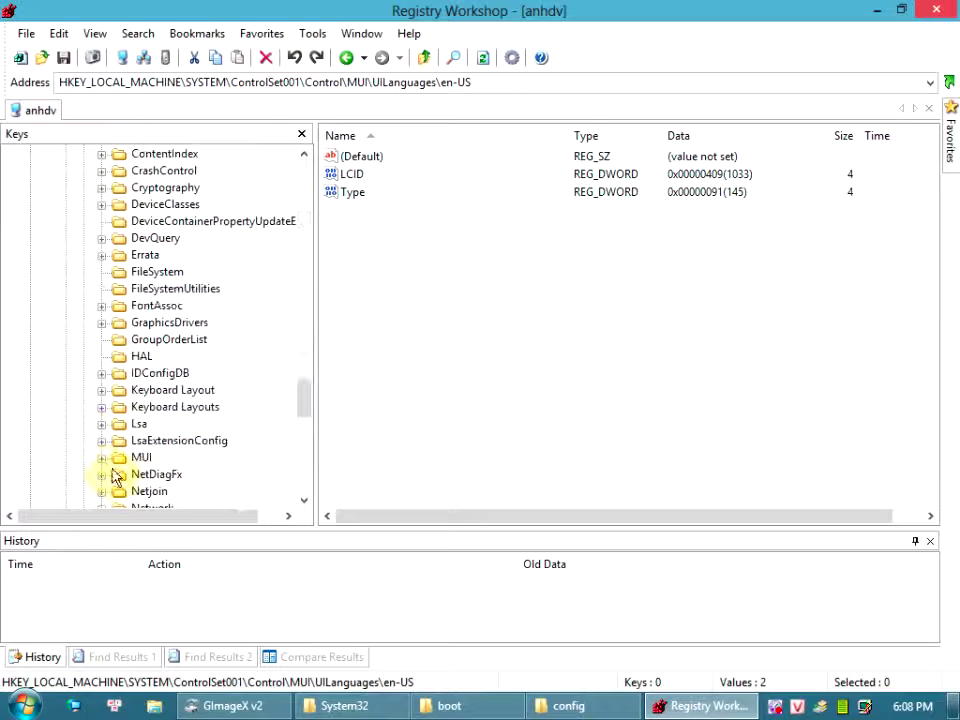
left_click(101, 458)
scroll(130, 420, "down", 2)
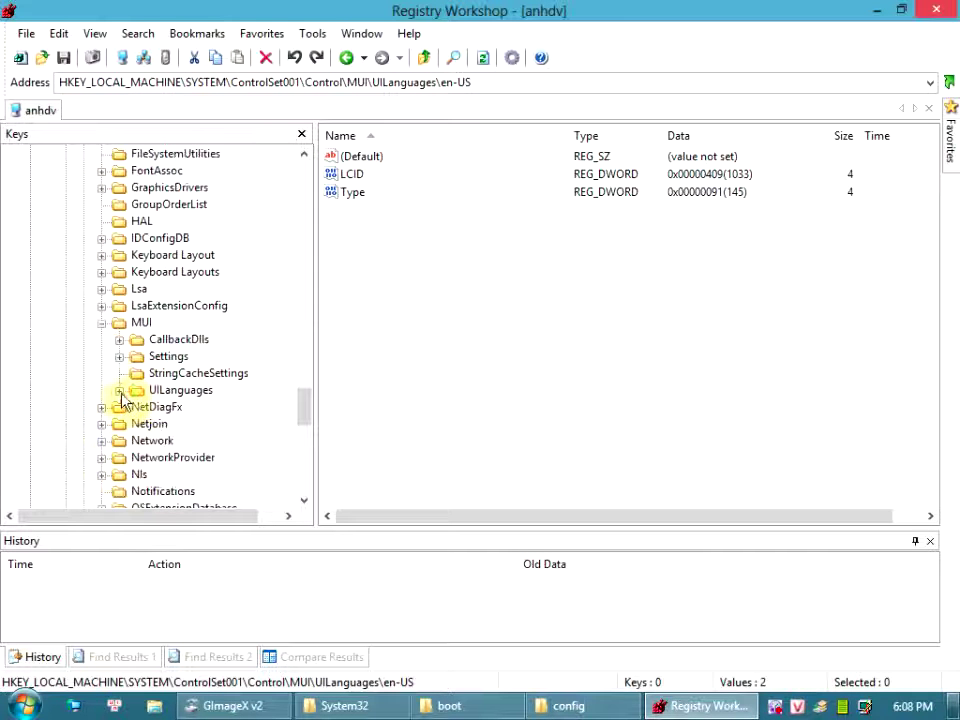
left_click(119, 390)
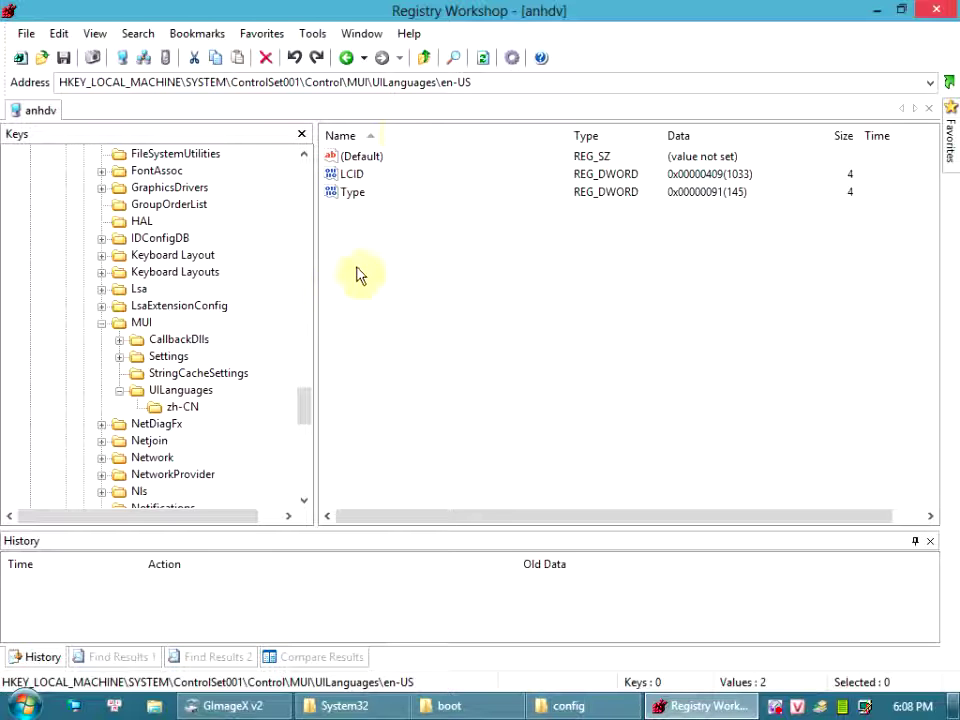
left_click(178, 410)
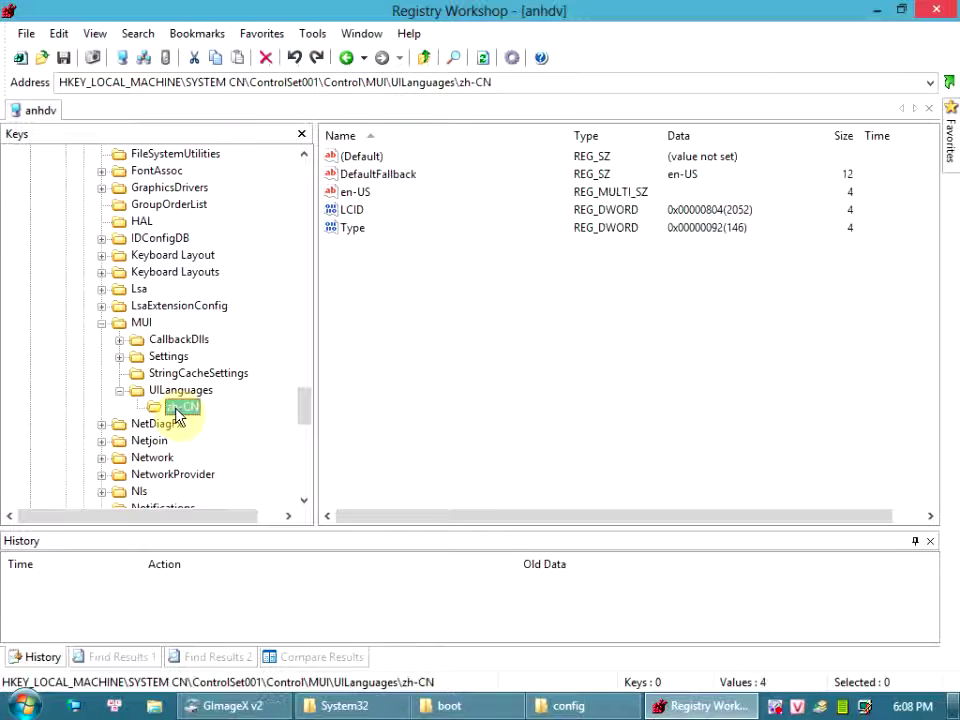
Export the UILanguages key of the SYSTEM CN hive to the desktop as UILanguages CN.reg.
left_click(196, 391)
right_click(196, 391)
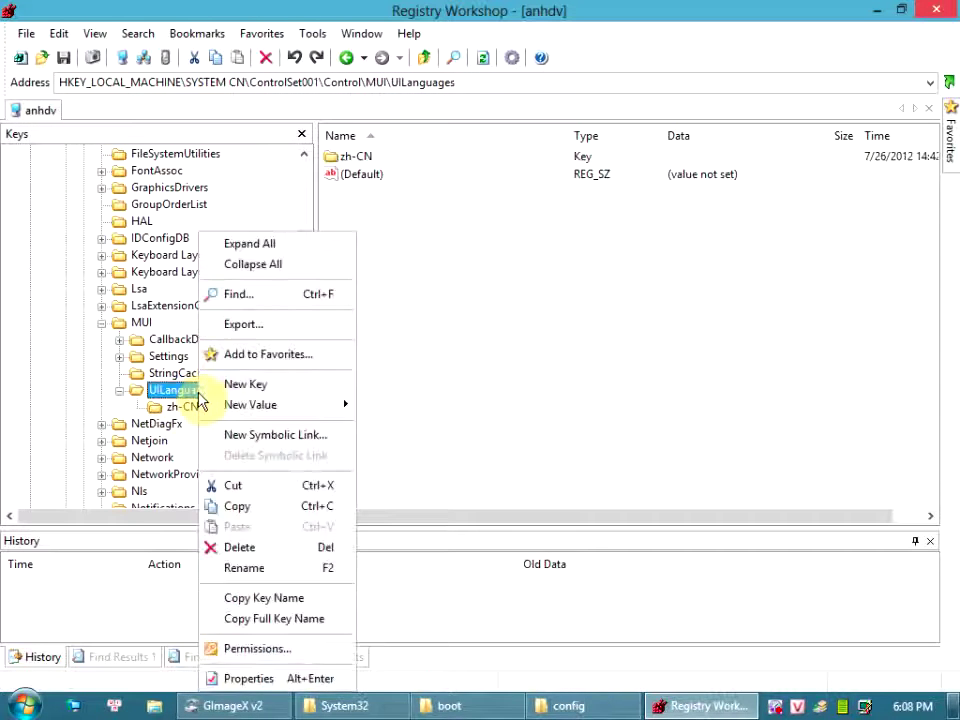
left_click(257, 325)
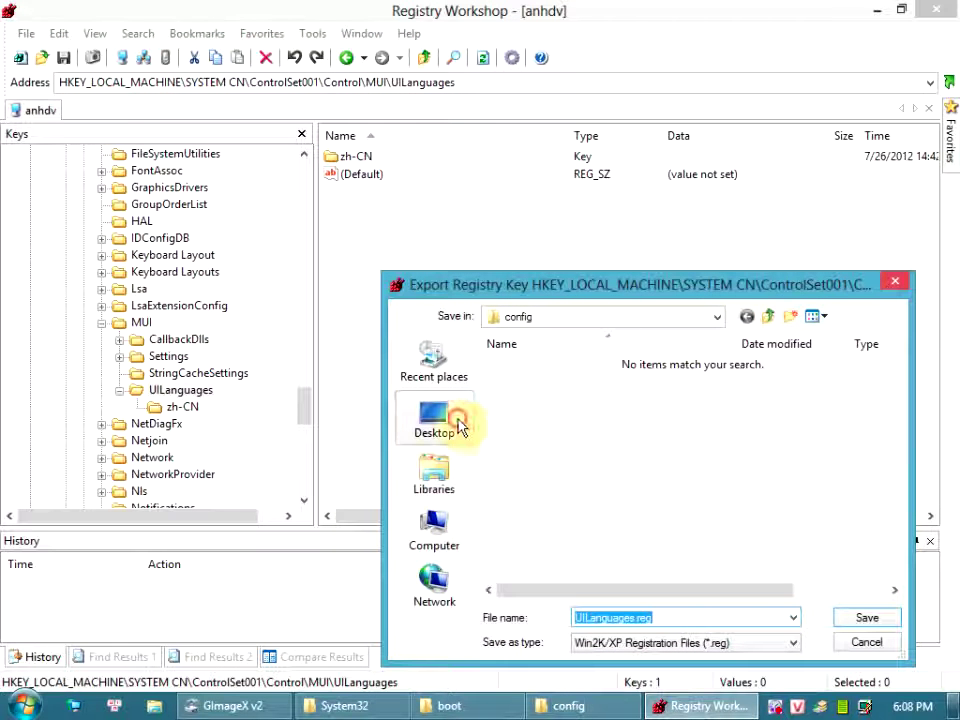
left_click(456, 425)
left_click(635, 617)
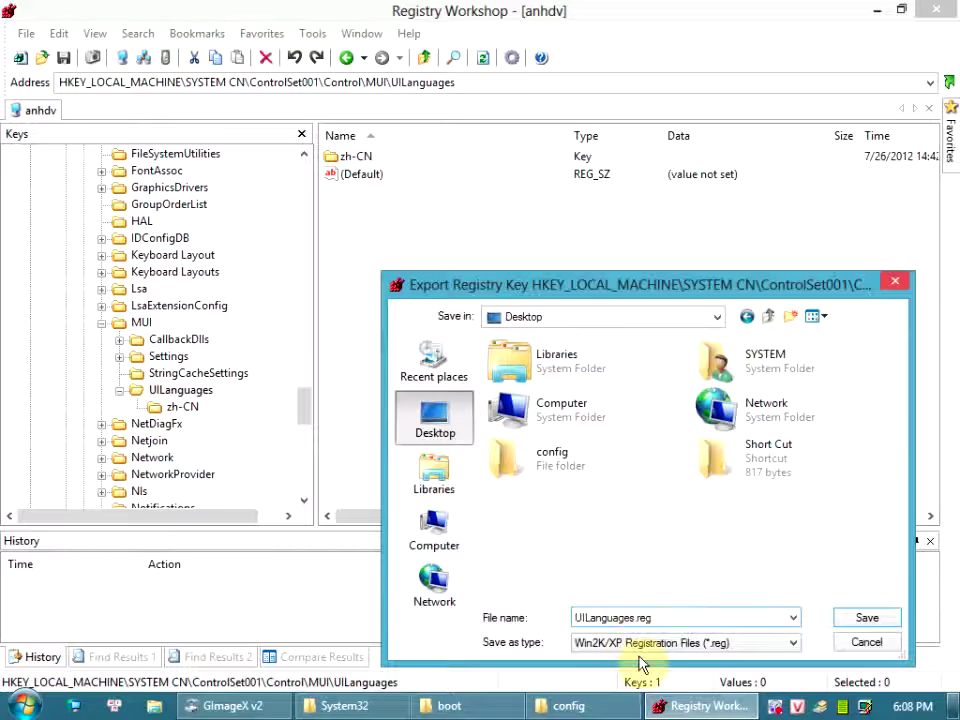
type("CN")
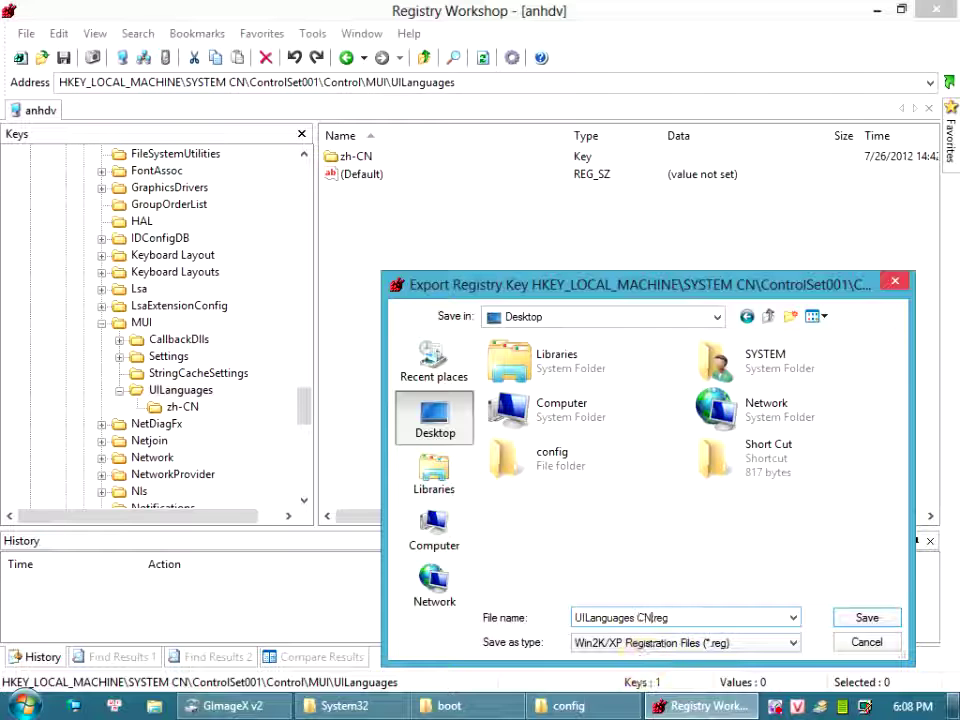
key("Return")
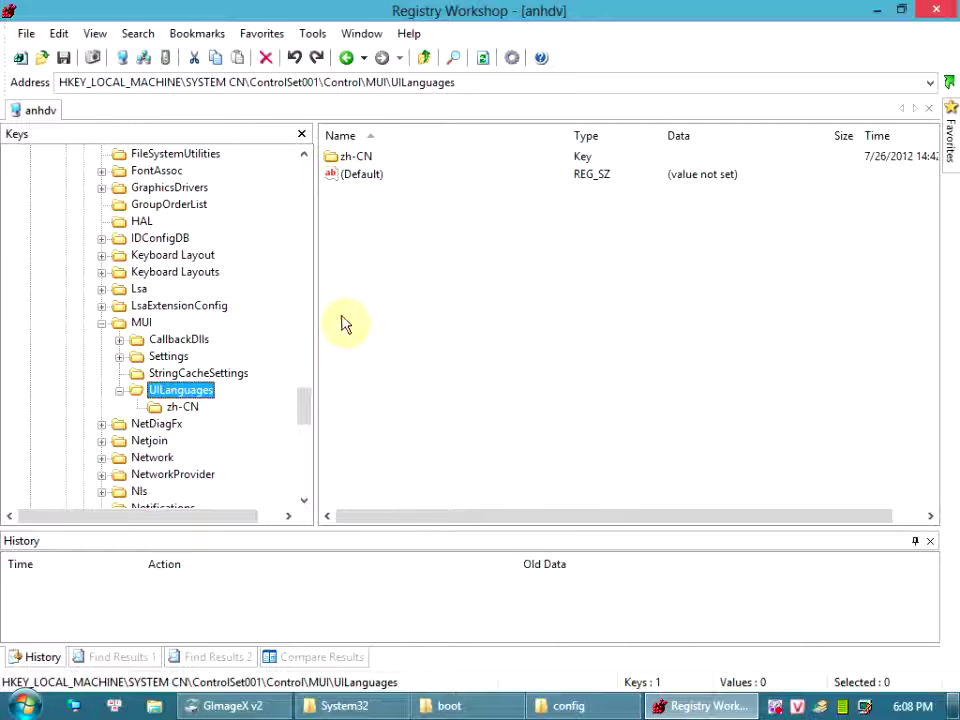
Export the local SYSTEM\ControlSet001\Control\MUI\UILanguages key to the desktop as UILanguages EN.reg.
left_click_drag(307, 418, 309, 204)
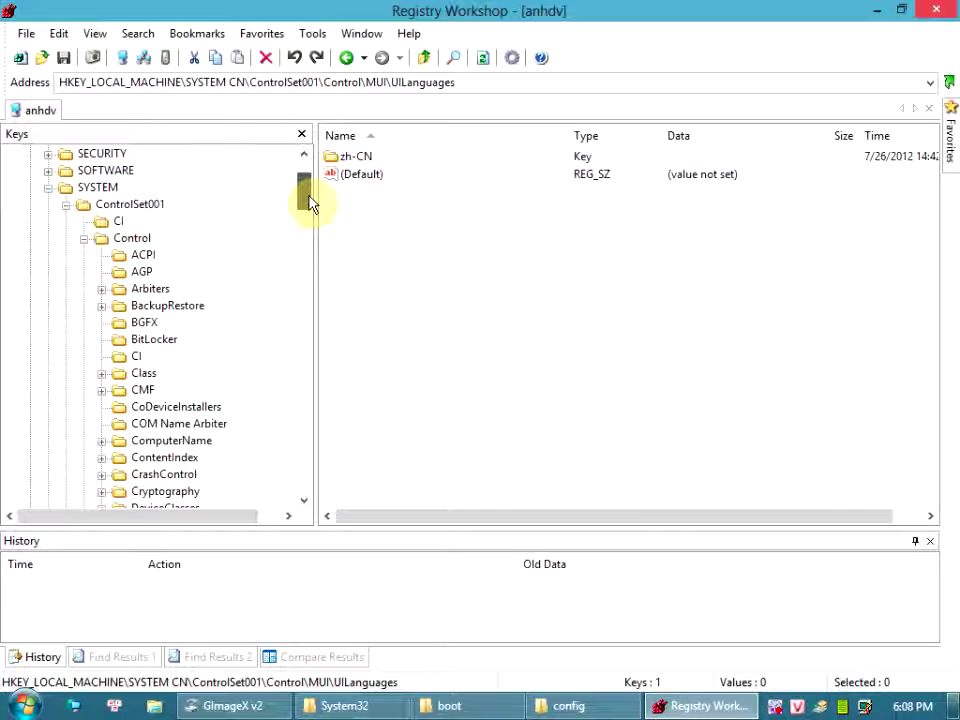
left_click(92, 188)
left_click_drag(309, 200, 306, 261)
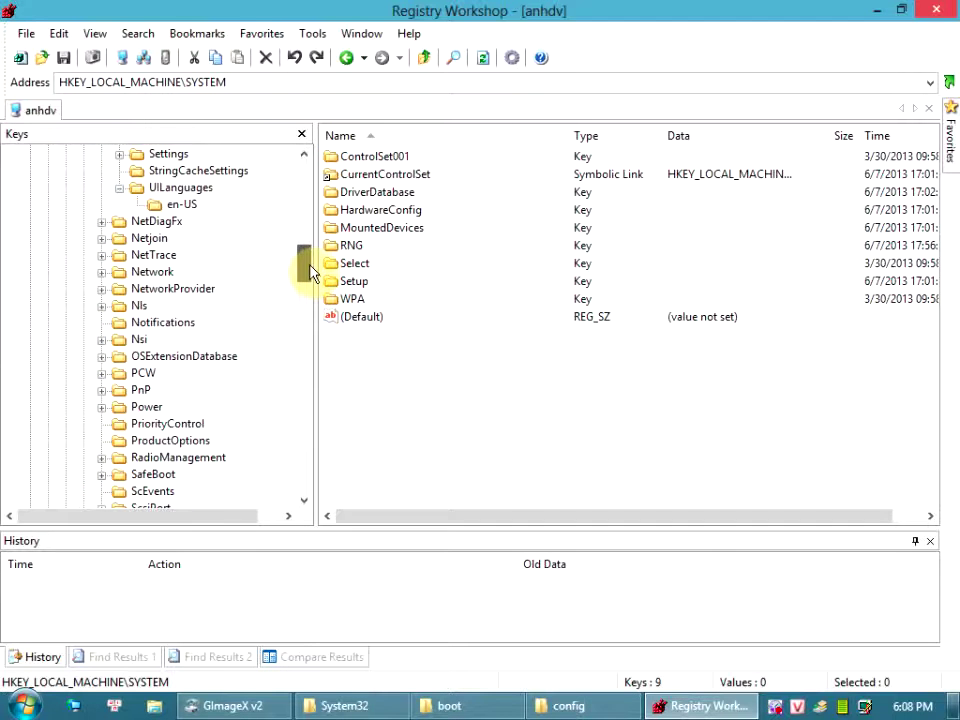
left_click(167, 190)
left_click(182, 205)
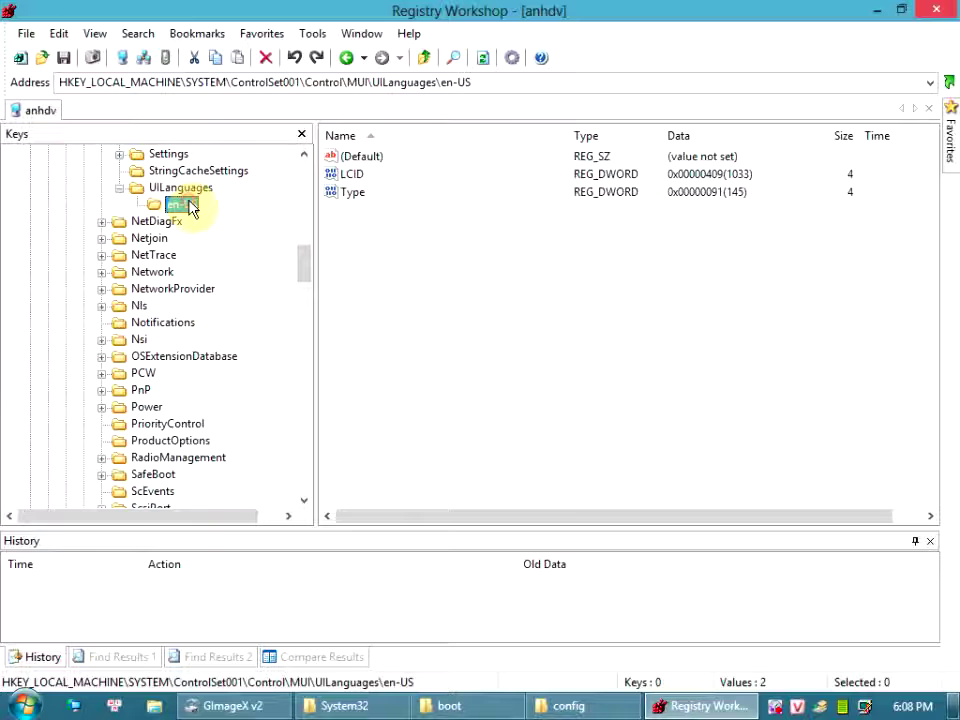
left_click(200, 190)
right_click(201, 190)
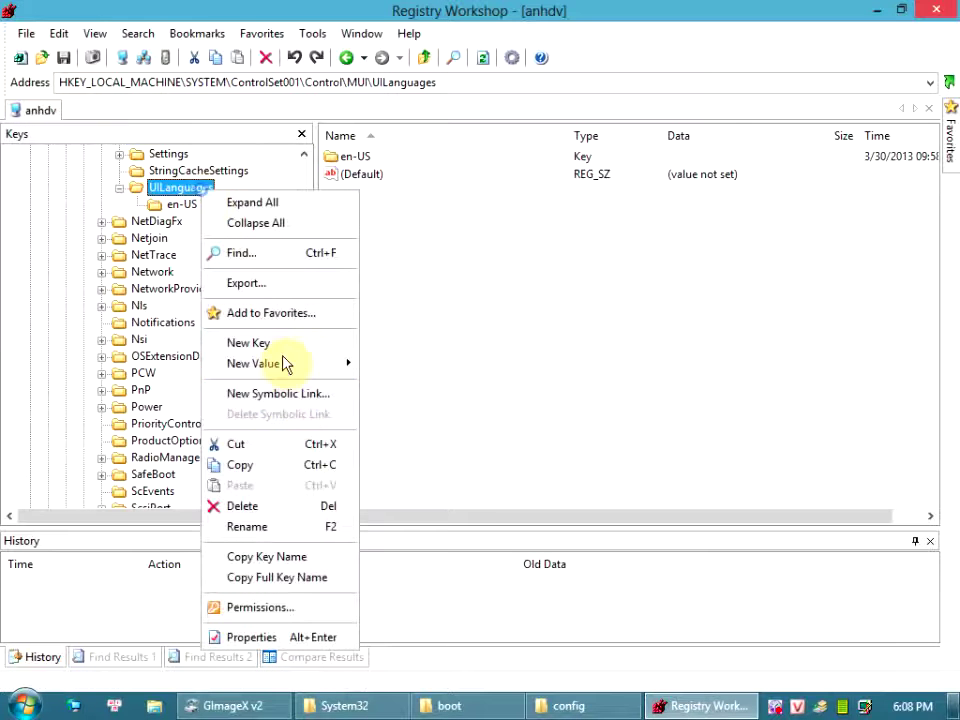
left_click(262, 282)
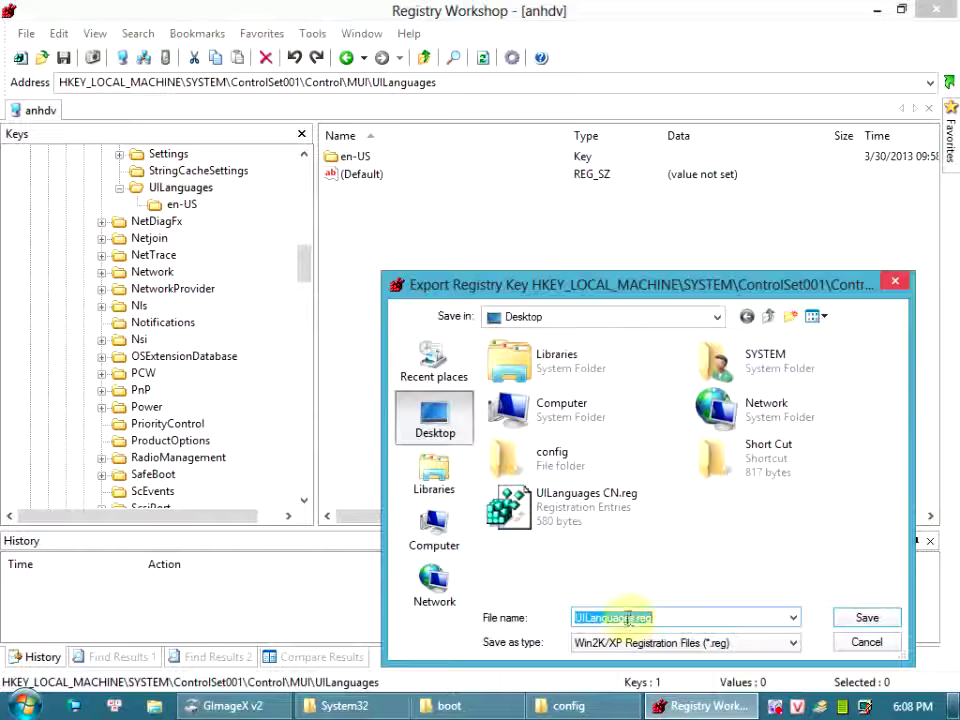
left_click(637, 619)
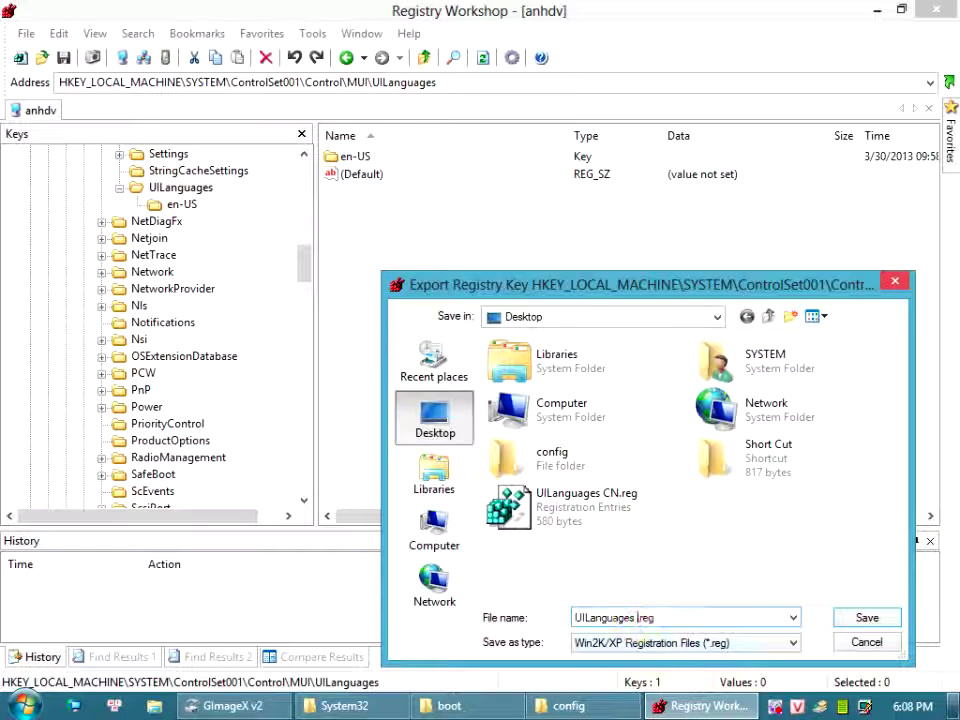
type("EN")
key("Return")
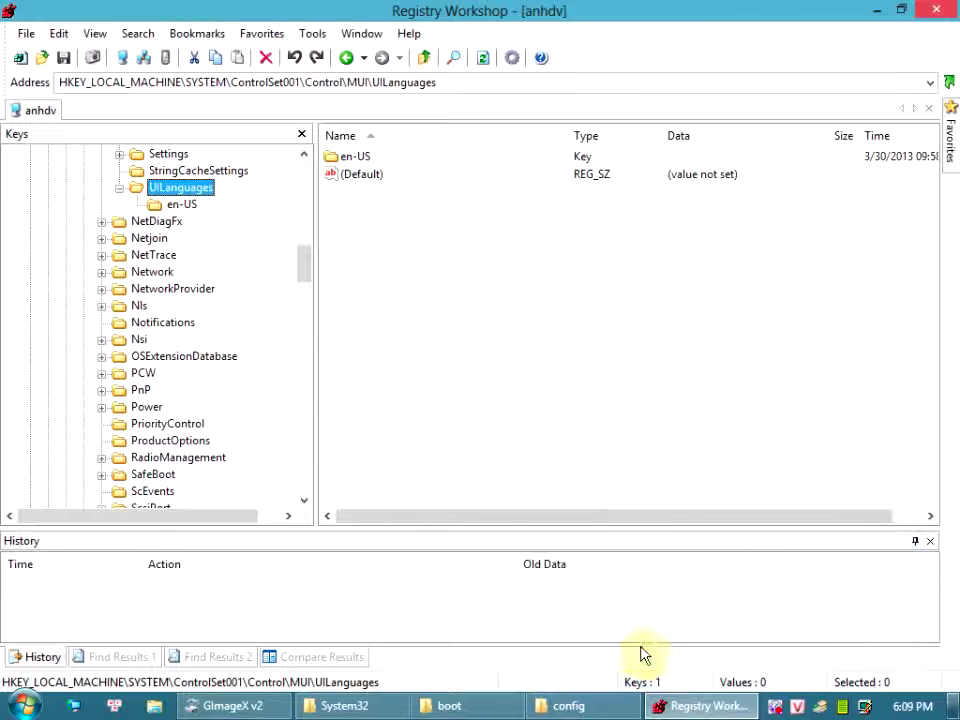
Show the desktop and refresh it to display the exported UILanguages registry files.
left_click(955, 690)
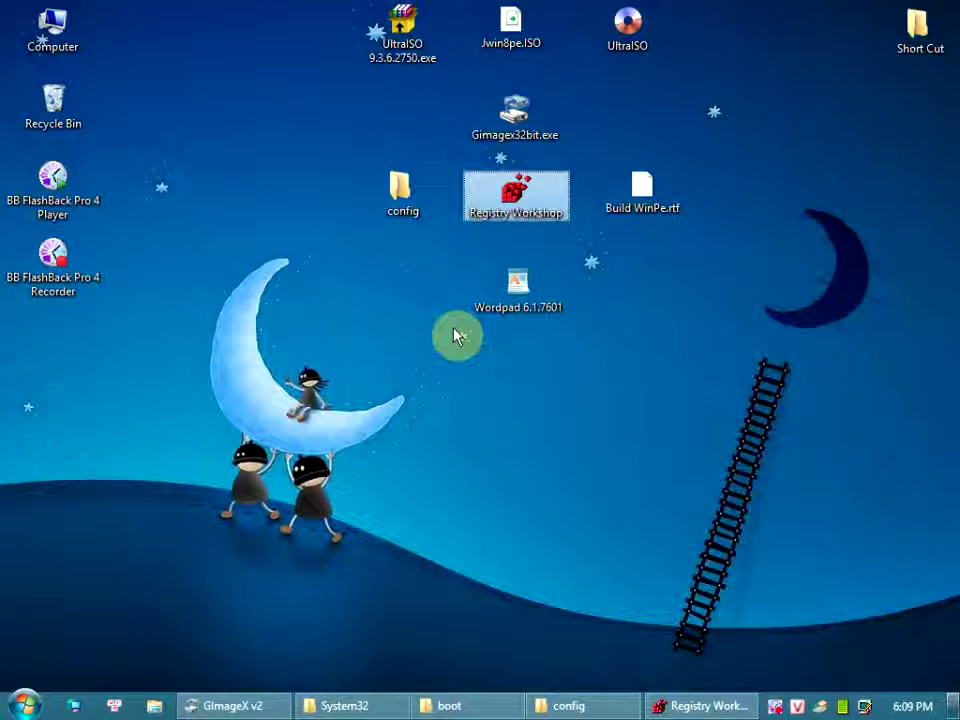
right_click(164, 338)
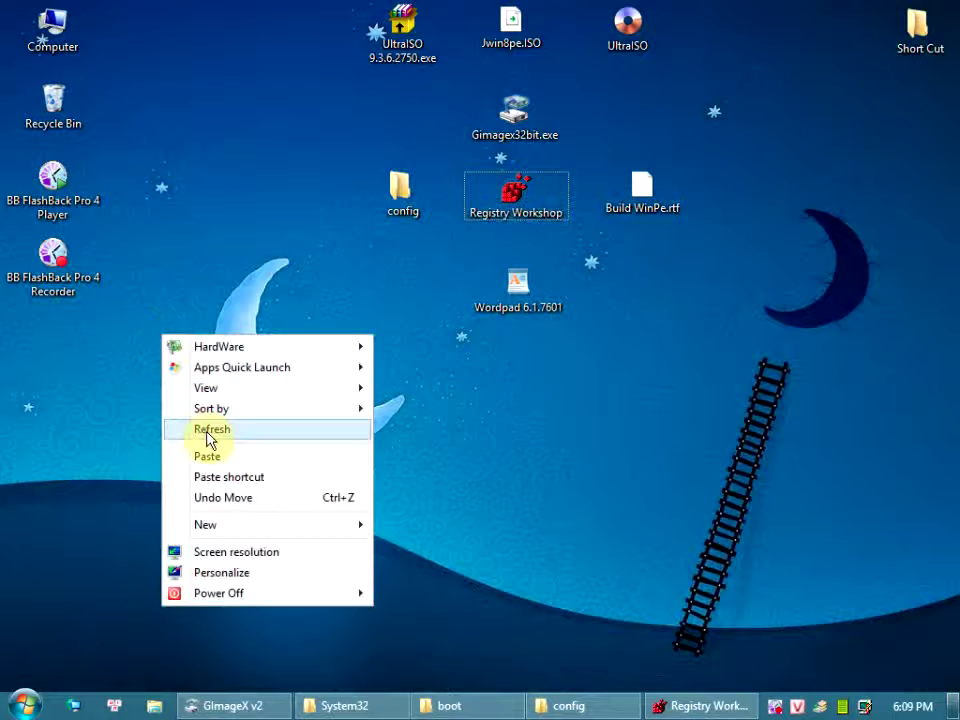
left_click(210, 432)
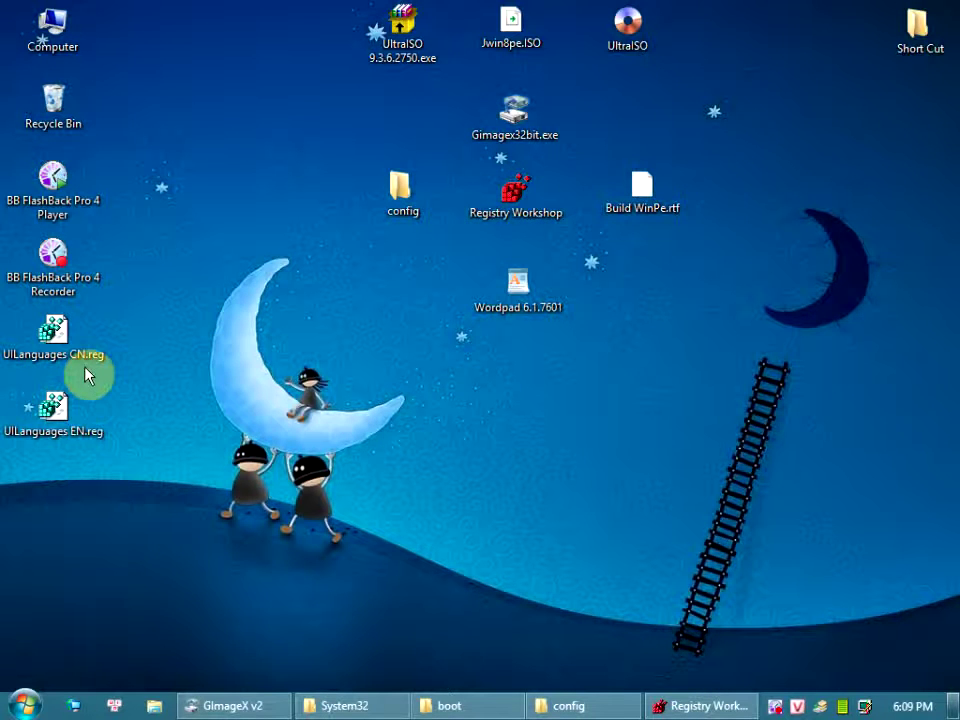
Open the desktop file UILanguages EN.reg for editing in Notepad2 and move its window clear of the exported files.
left_click(75, 414)
right_click(75, 420)
left_click(117, 310)
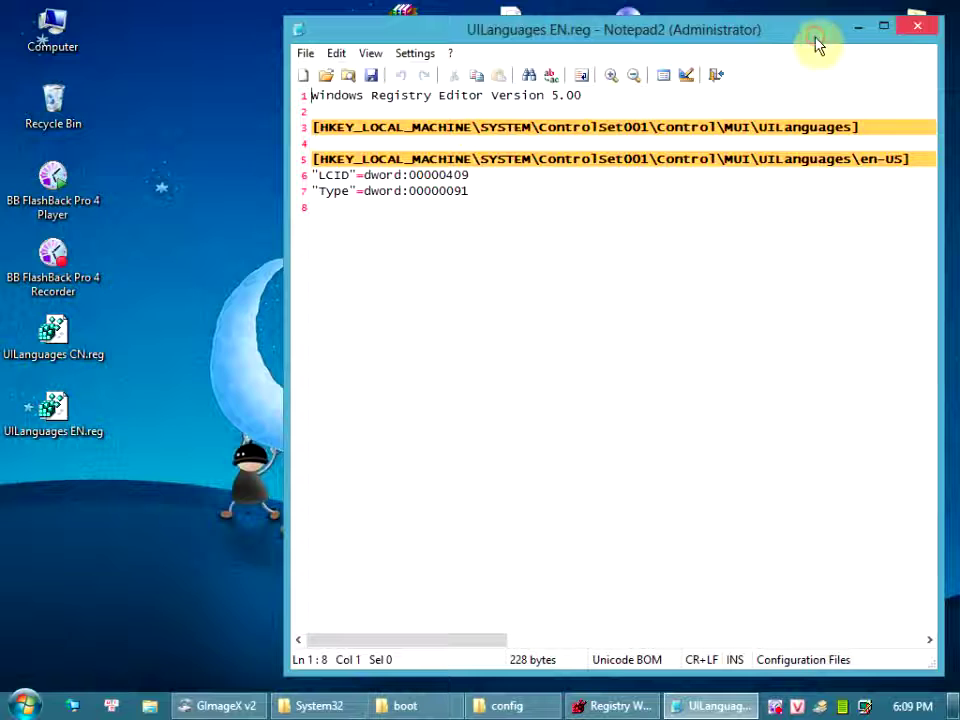
left_click_drag(755, 44, 534, 28)
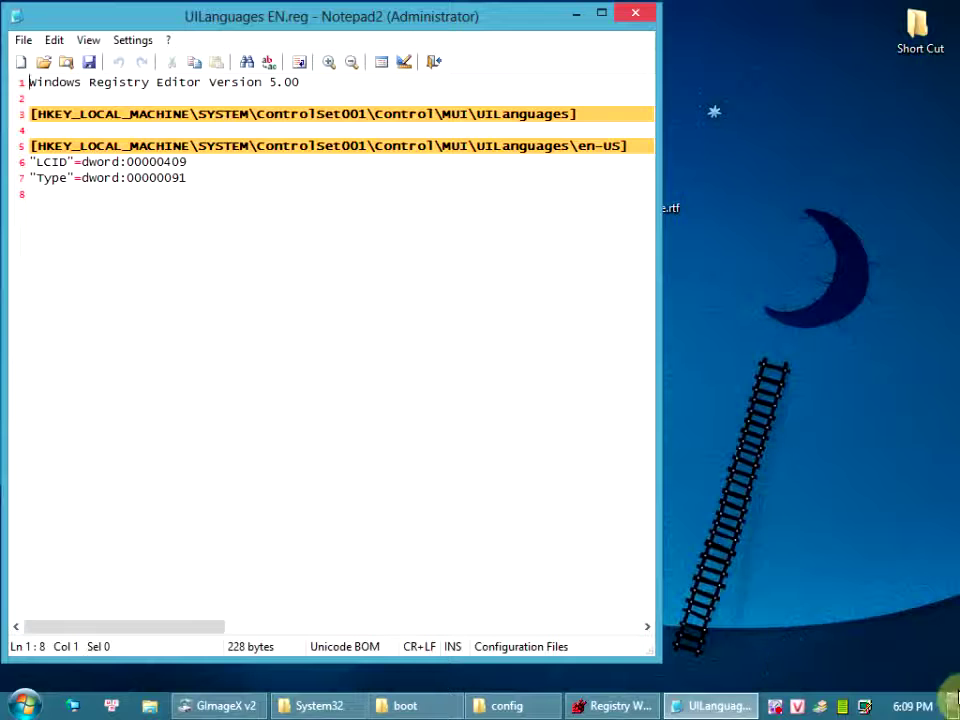
Open UILanguages CN.reg in a second Notepad2 window and arrange it with UILanguages EN.reg so both texts can be compared.
left_click(952, 704)
left_click(66, 348)
right_click(88, 340)
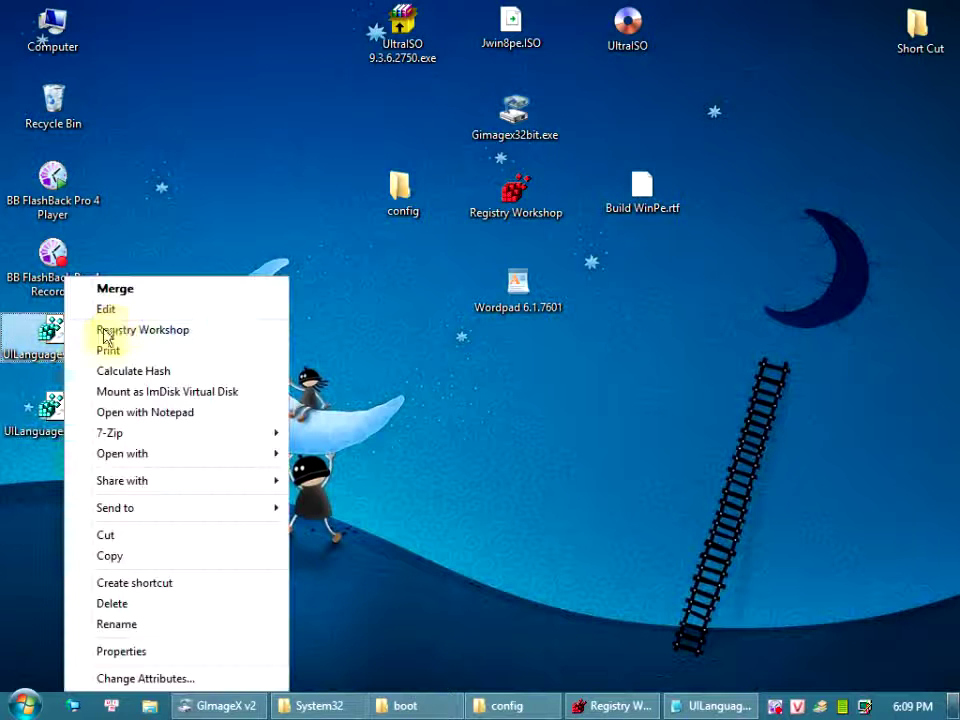
left_click(112, 310)
left_click_drag(560, 31, 576, 37)
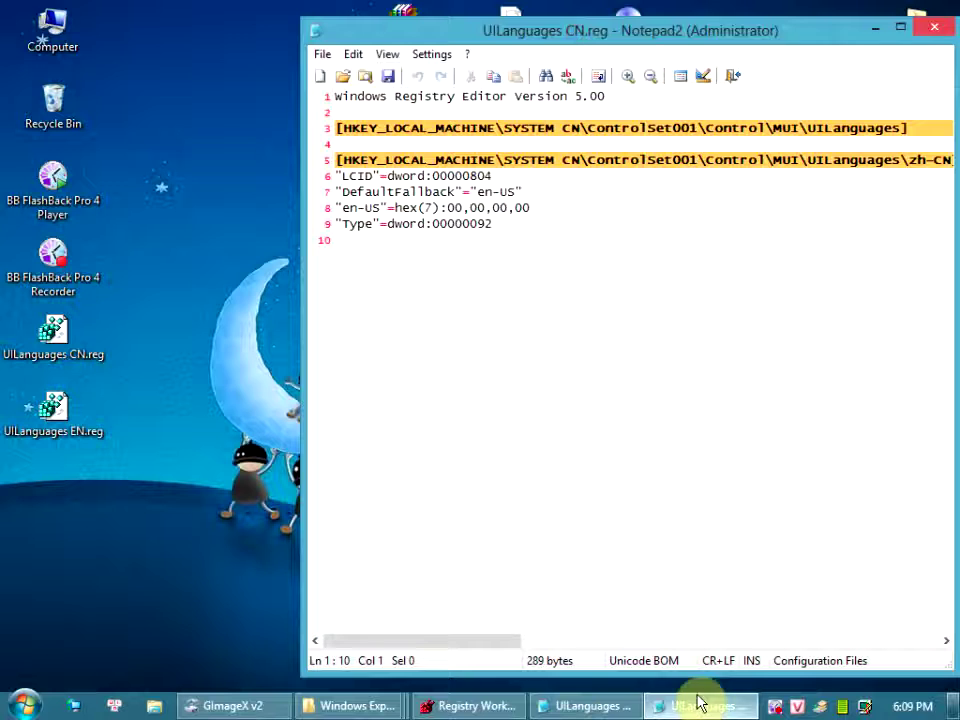
left_click(575, 704)
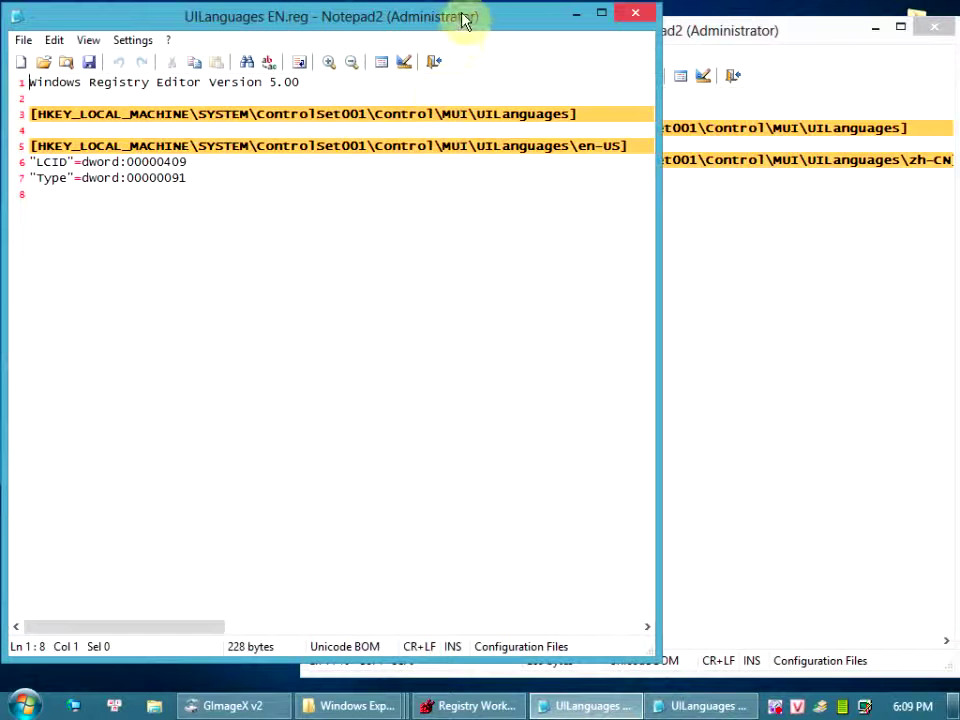
left_click_drag(459, 19, 456, 276)
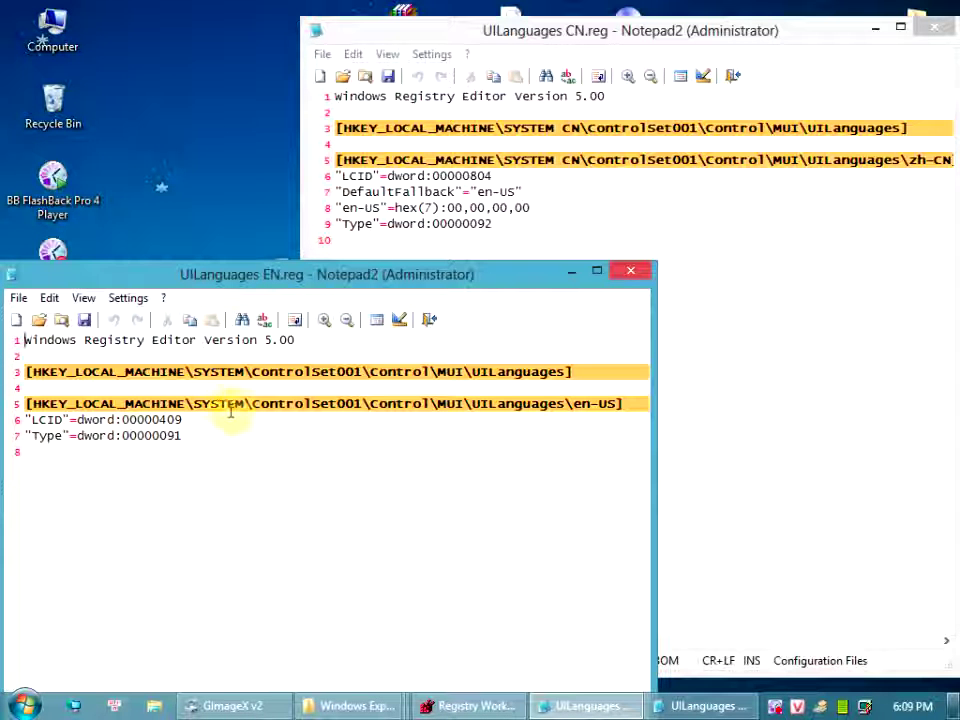
Change SYSTEM to SYSTEM CN in both registry key paths of UILanguages EN.reg and save the file.
left_click_drag(194, 406, 244, 405)
left_click_drag(193, 372, 230, 372)
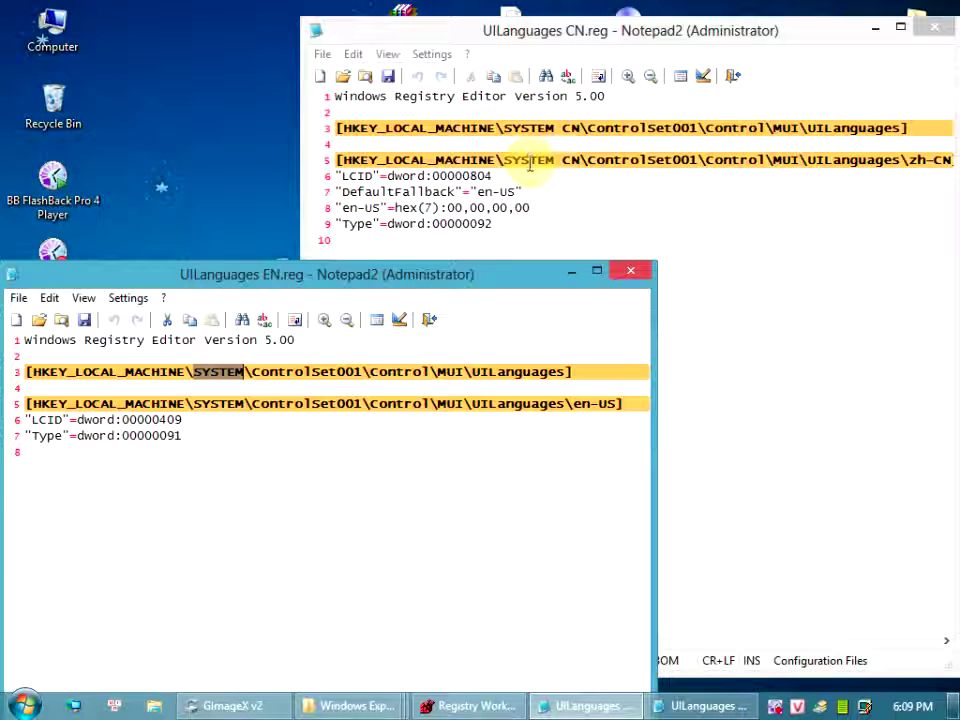
left_click(247, 375)
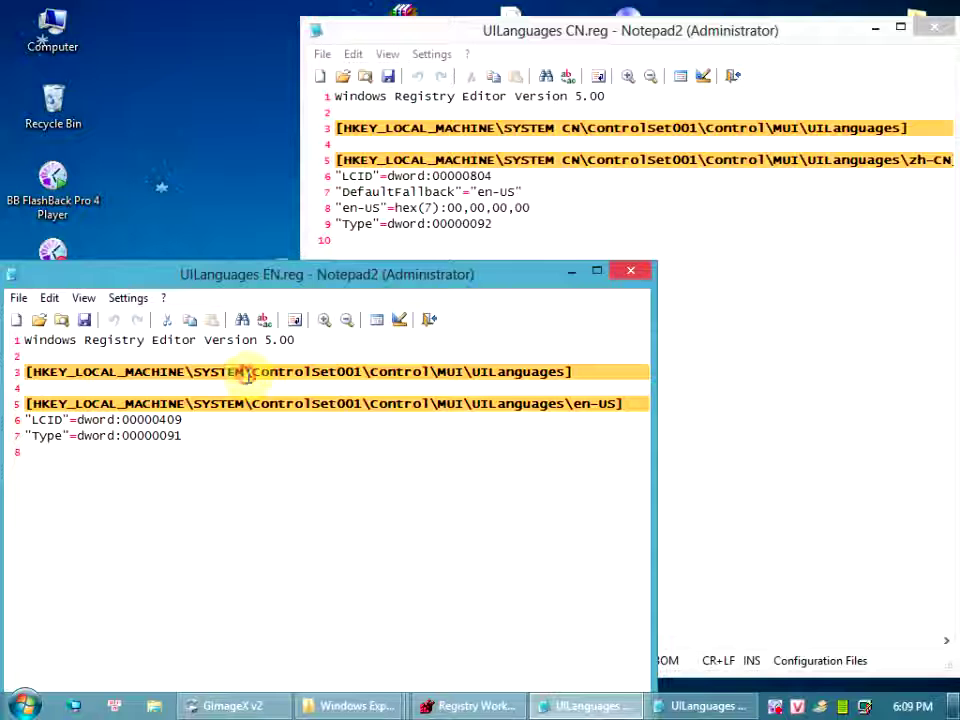
type("CN")
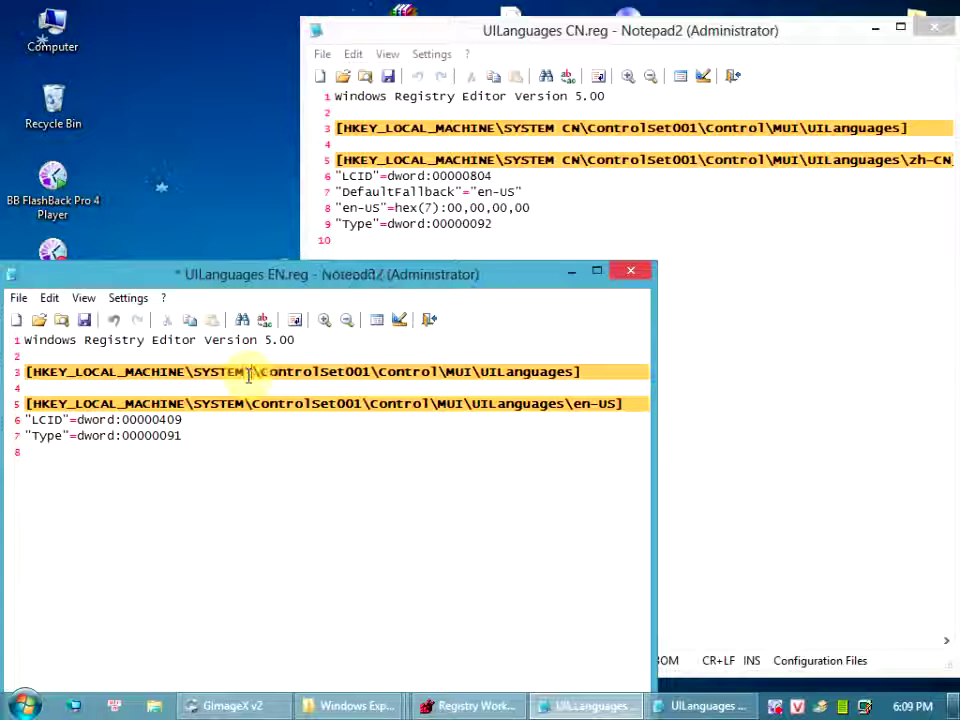
left_click(248, 404)
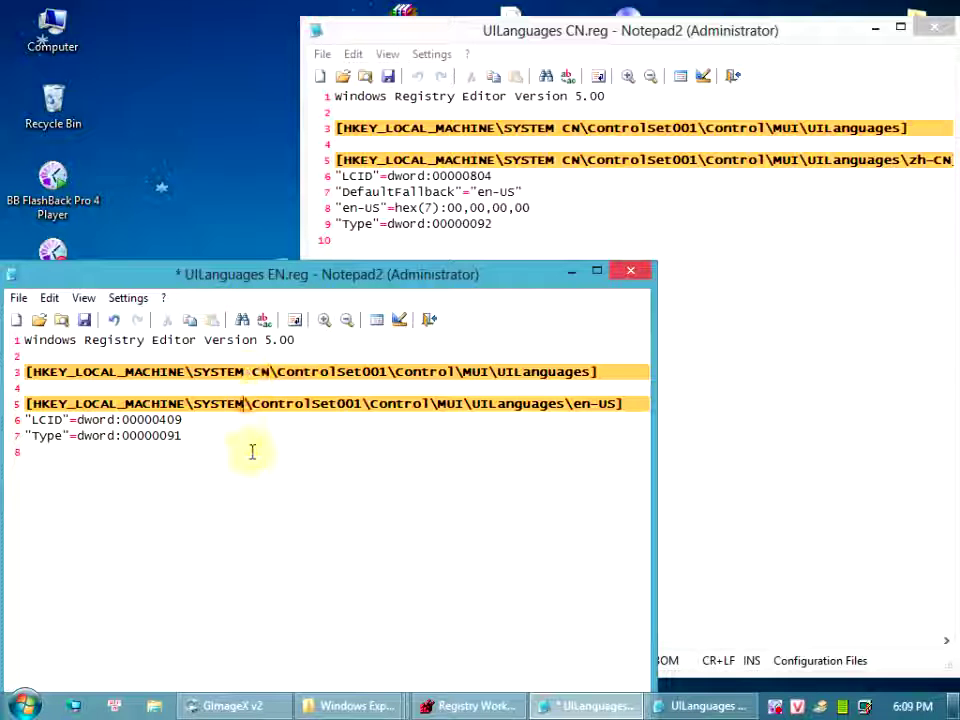
type("CN")
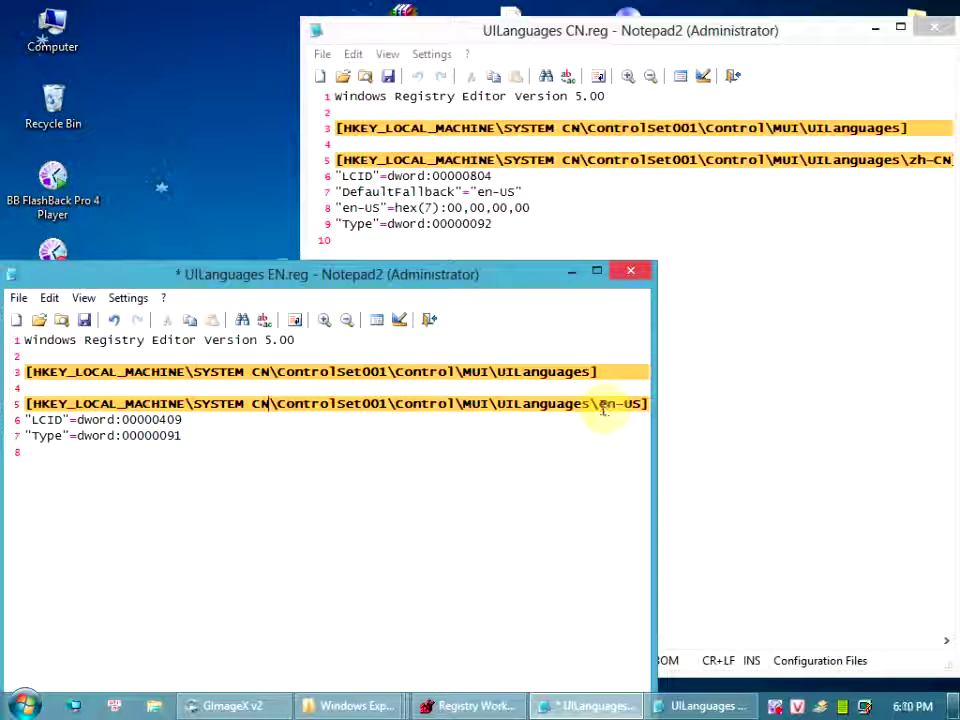
left_click_drag(600, 406, 641, 404)
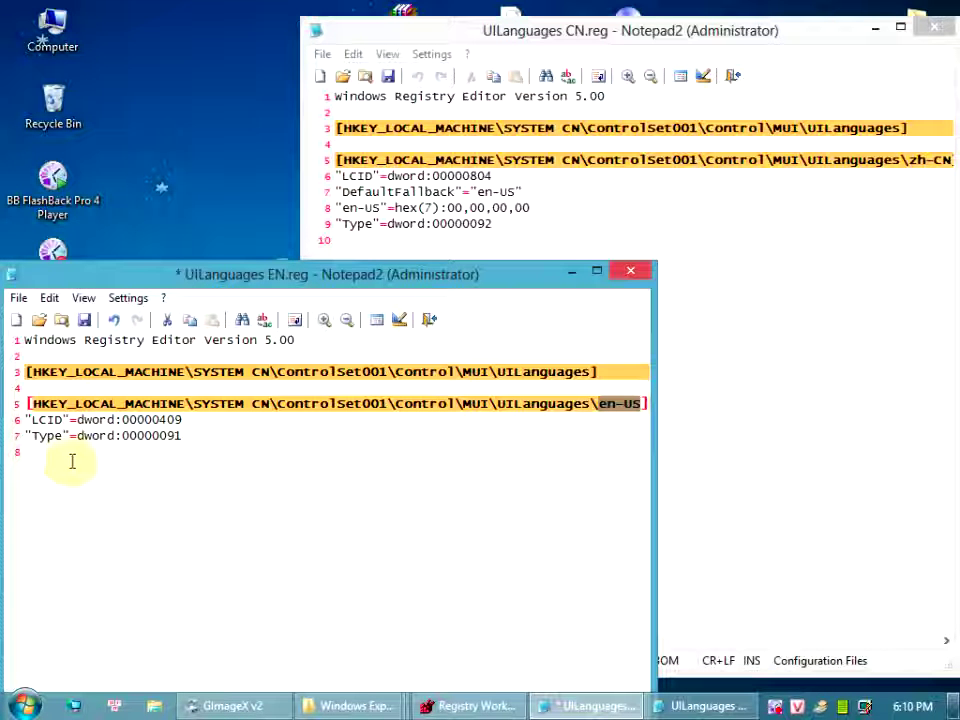
left_click(83, 320)
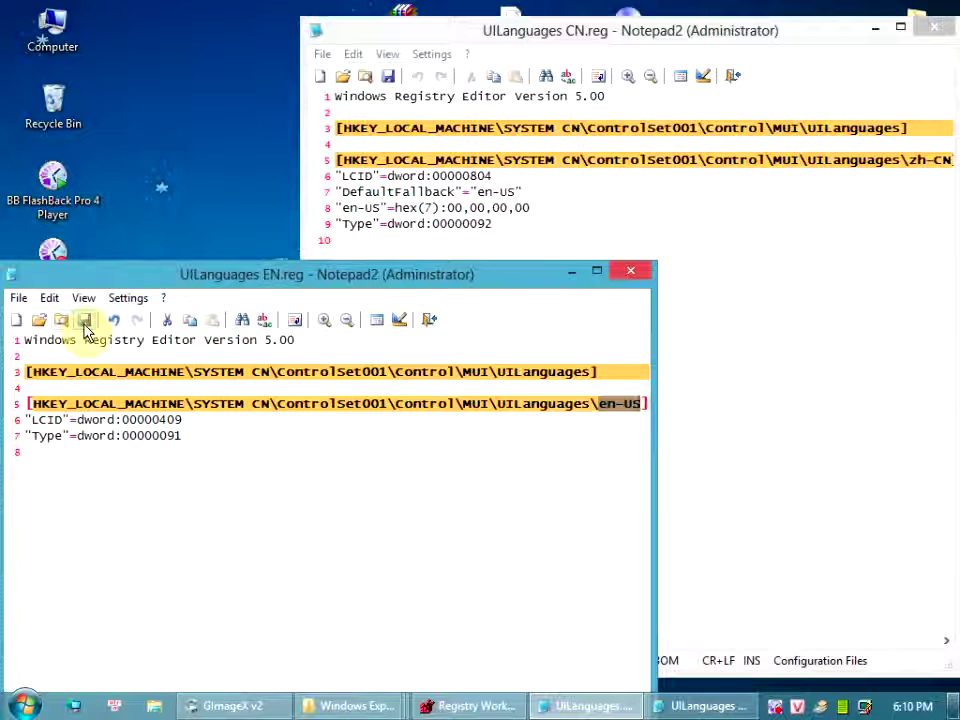
Close UILanguages CN.reg and the saved UILanguages EN.reg in Notepad2.
left_click(928, 30)
left_click_drag(471, 274, 745, 133)
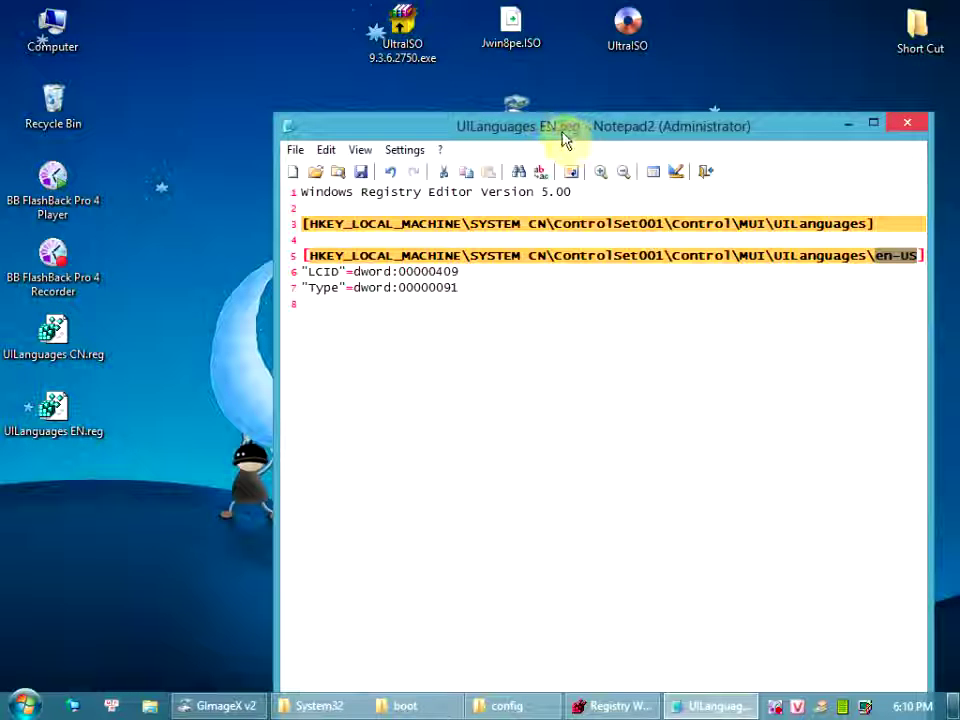
left_click(907, 122)
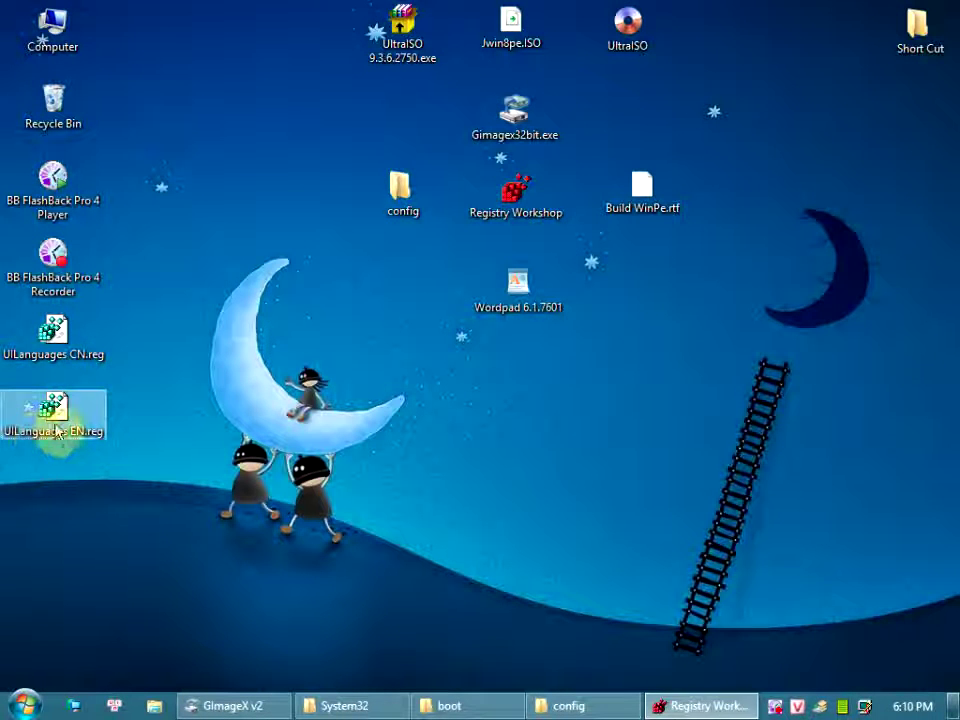
Merge UILanguages EN.reg into the registry, viewing SYSTEM CN\ControlSet001\Control\MUI\UILanguages in Registry Workshop before confirming.
right_click(96, 418)
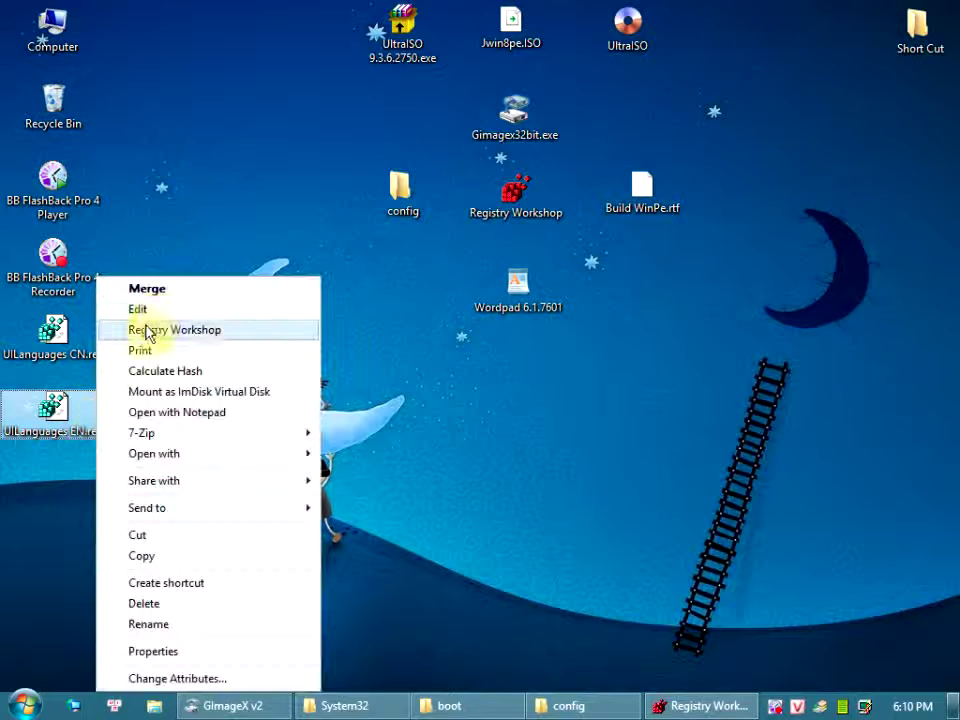
left_click(158, 291)
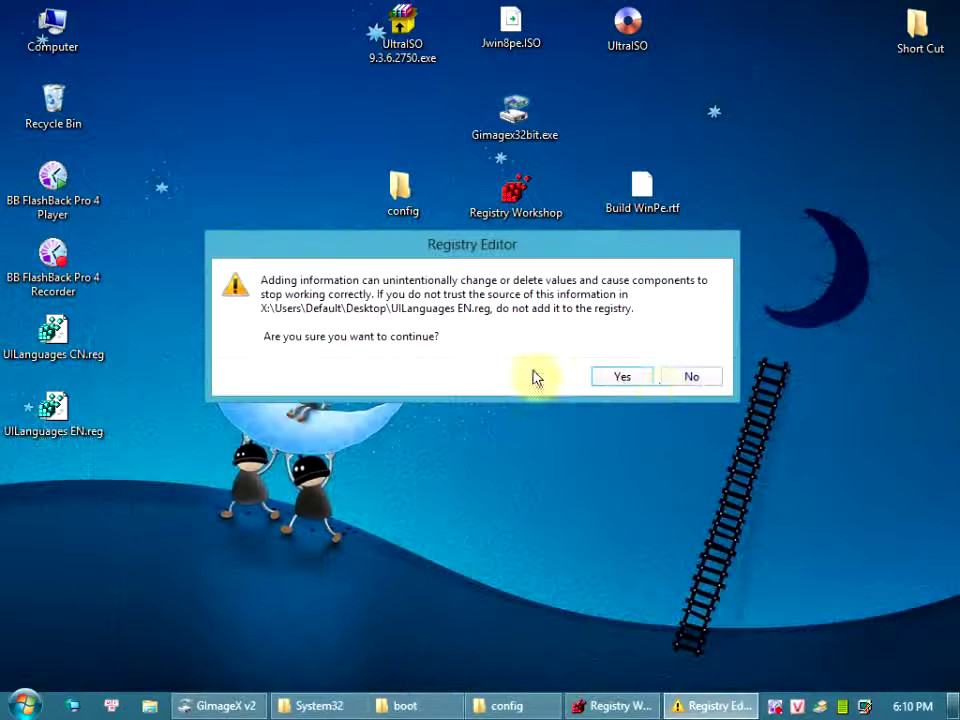
left_click(612, 705)
left_click_drag(303, 262, 311, 420)
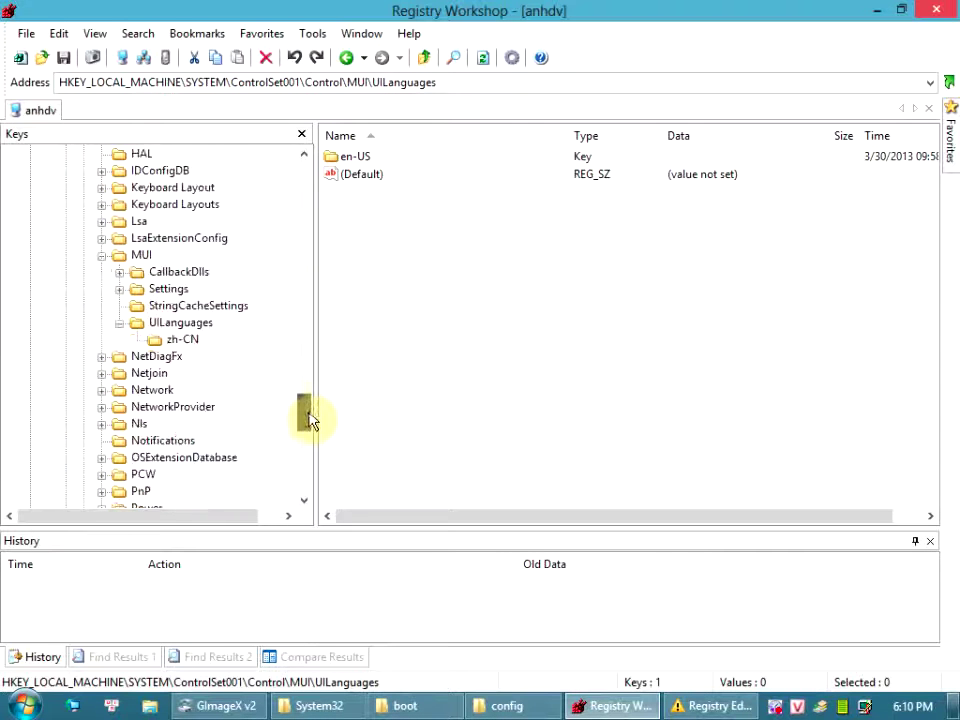
left_click(201, 326)
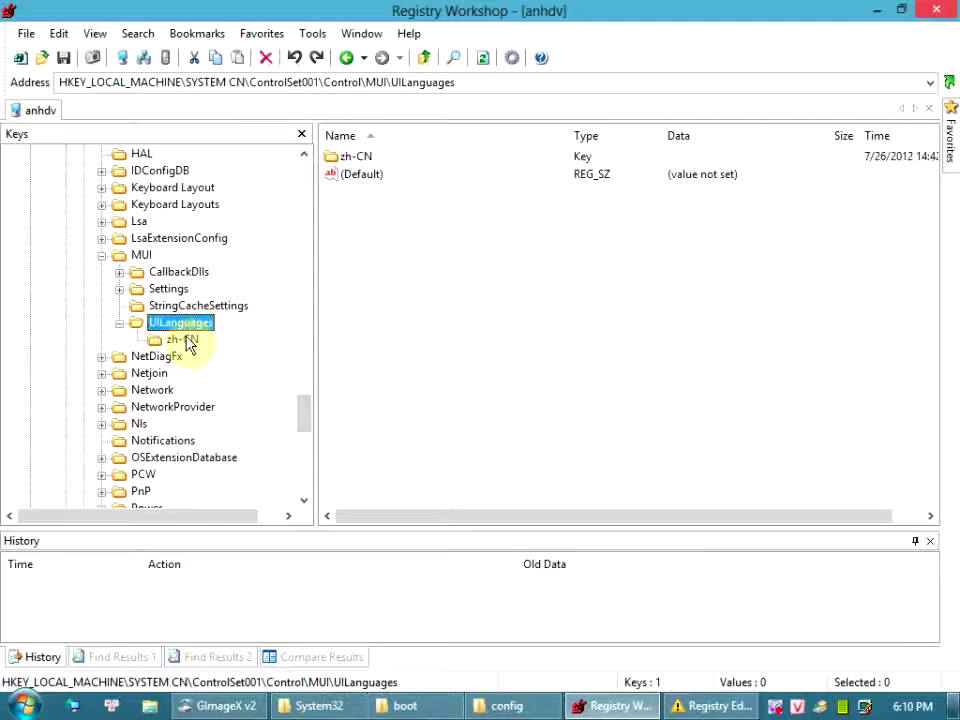
left_click(183, 340)
left_click(205, 324)
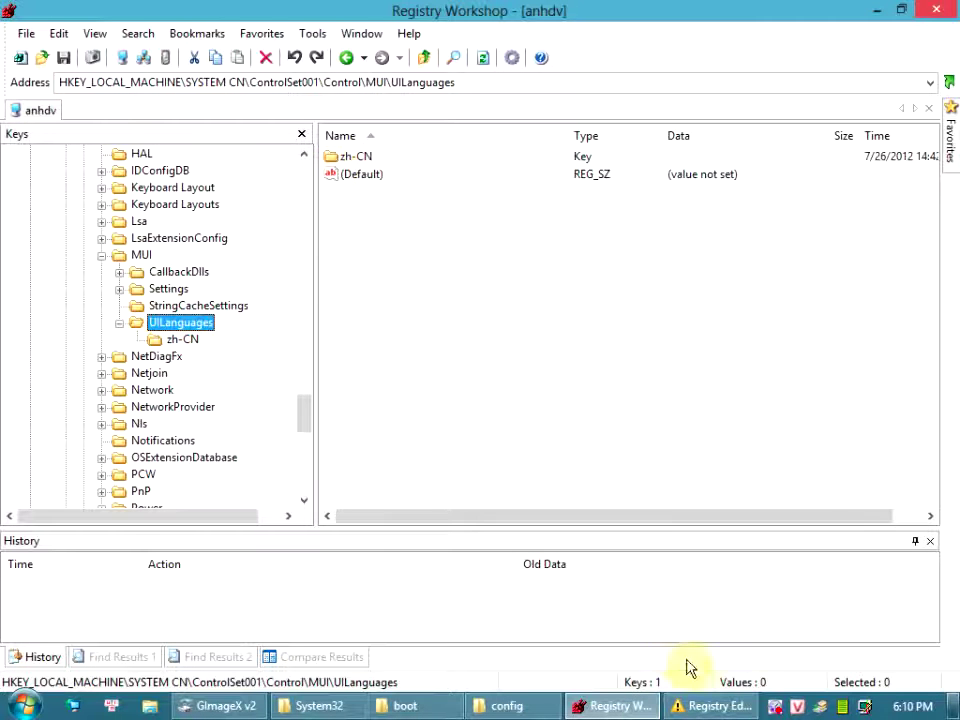
left_click(706, 705)
left_click_drag(560, 191, 636, 250)
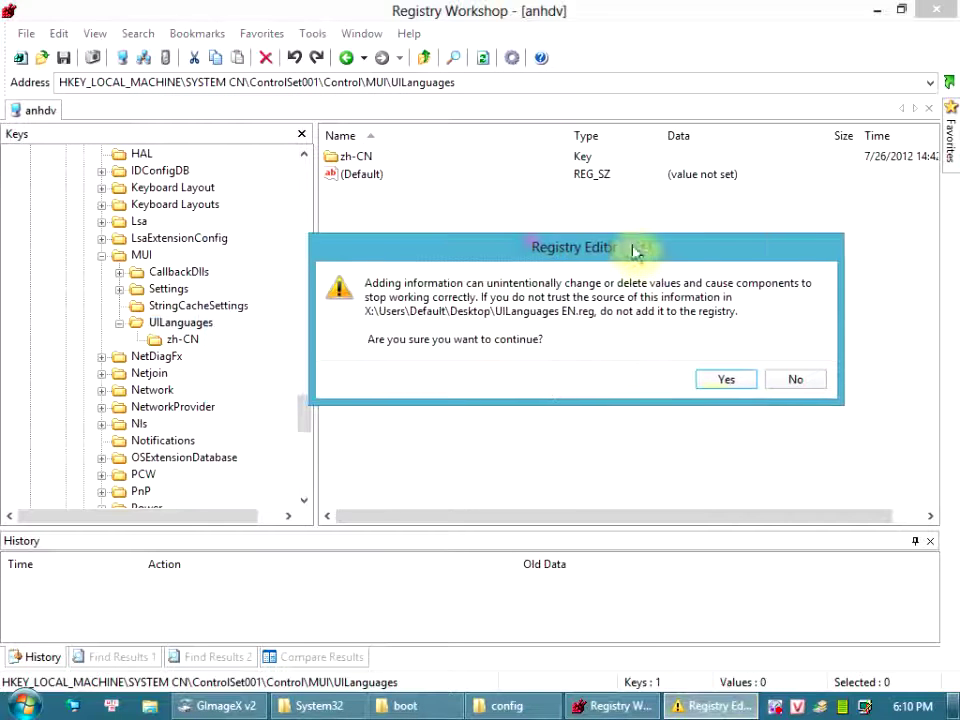
left_click(748, 384)
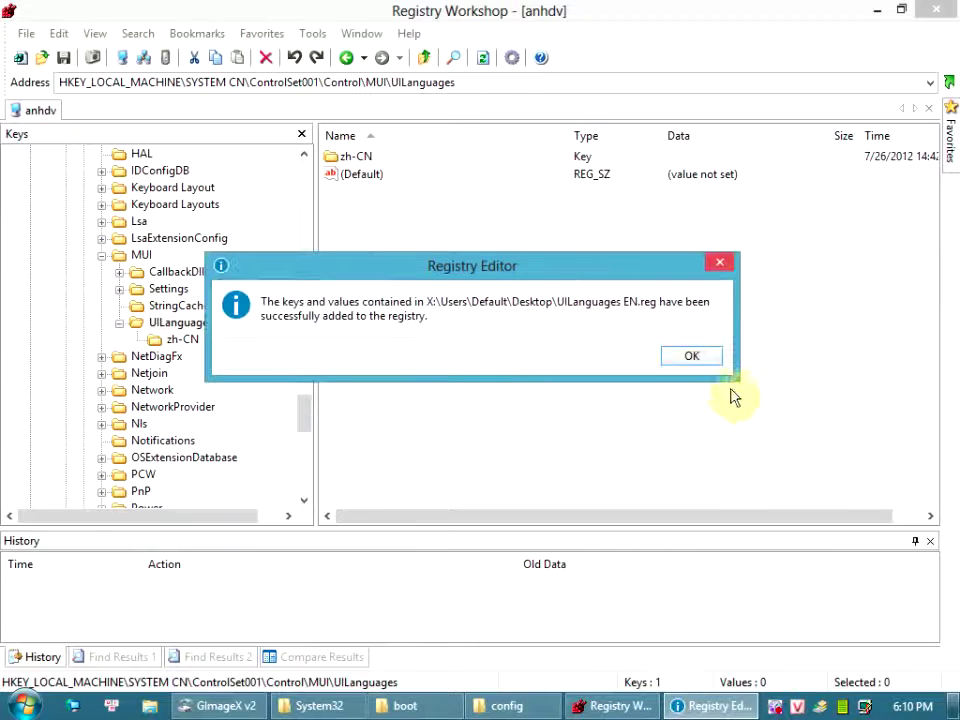
left_click(694, 358)
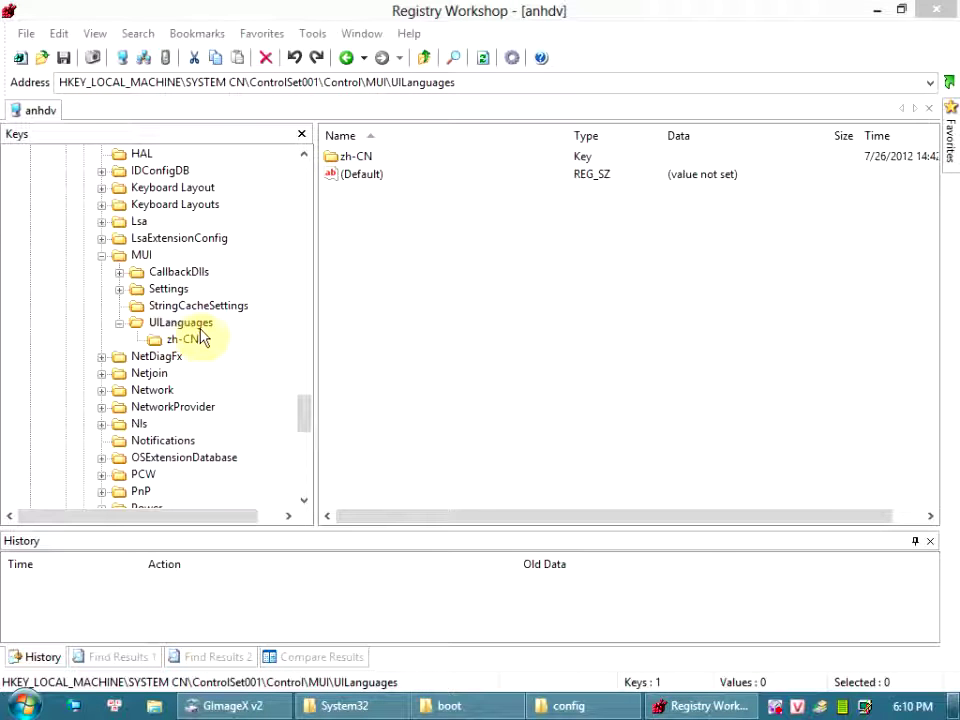
Check the subkeys of the SYSTEM CN hive's UILanguages key and the values stored in zh-CN.
left_click(187, 340)
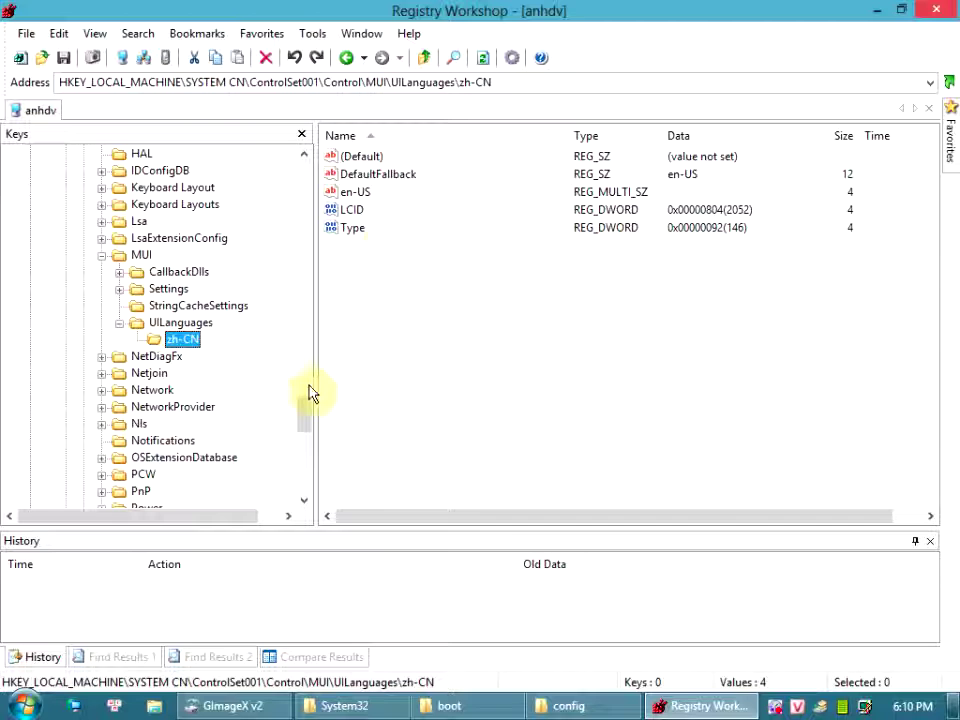
scroll(306, 420, "up", 1)
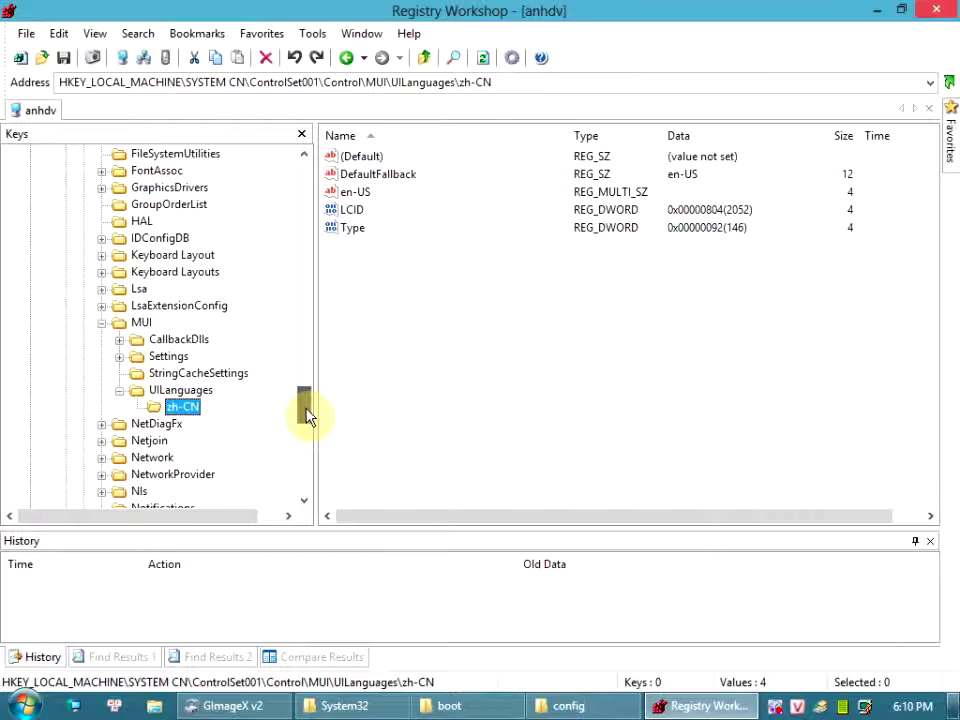
left_click(194, 395)
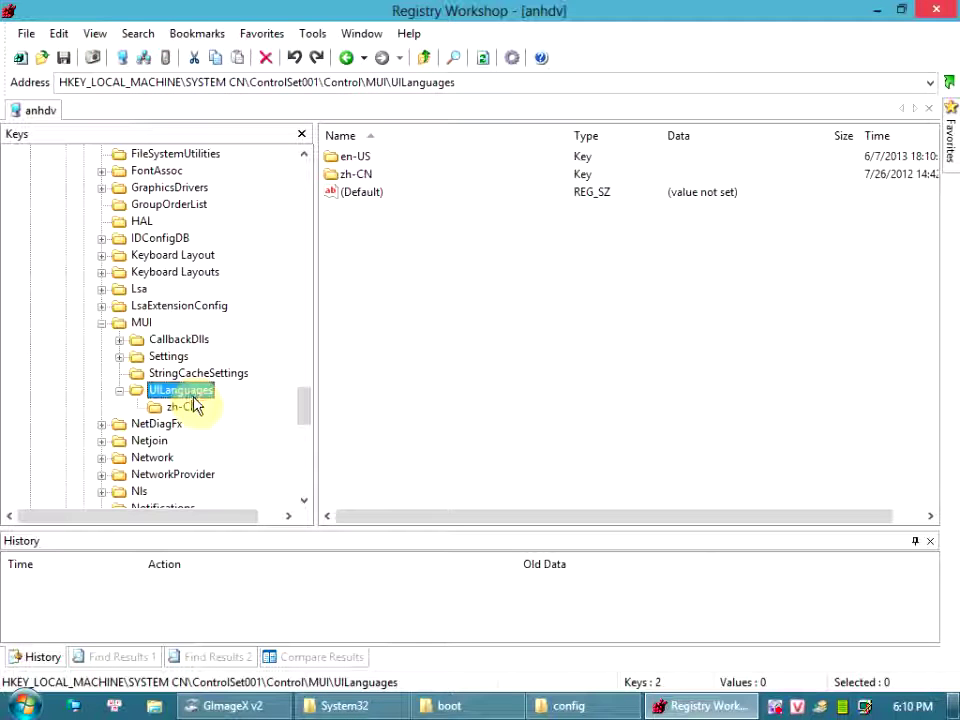
left_click(188, 415)
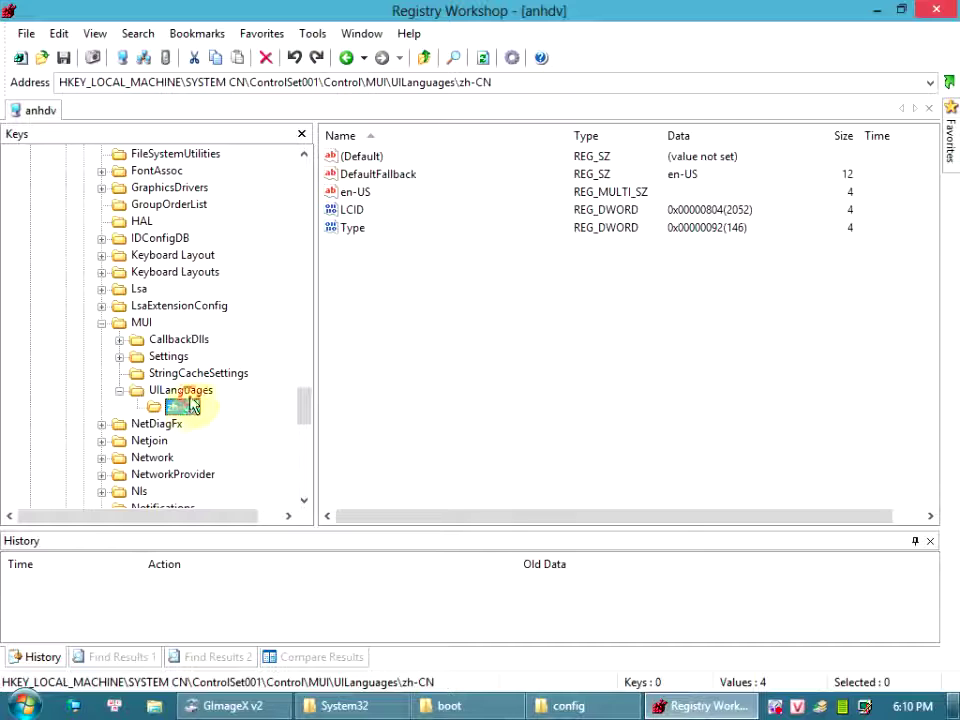
left_click(185, 391)
left_click(364, 178)
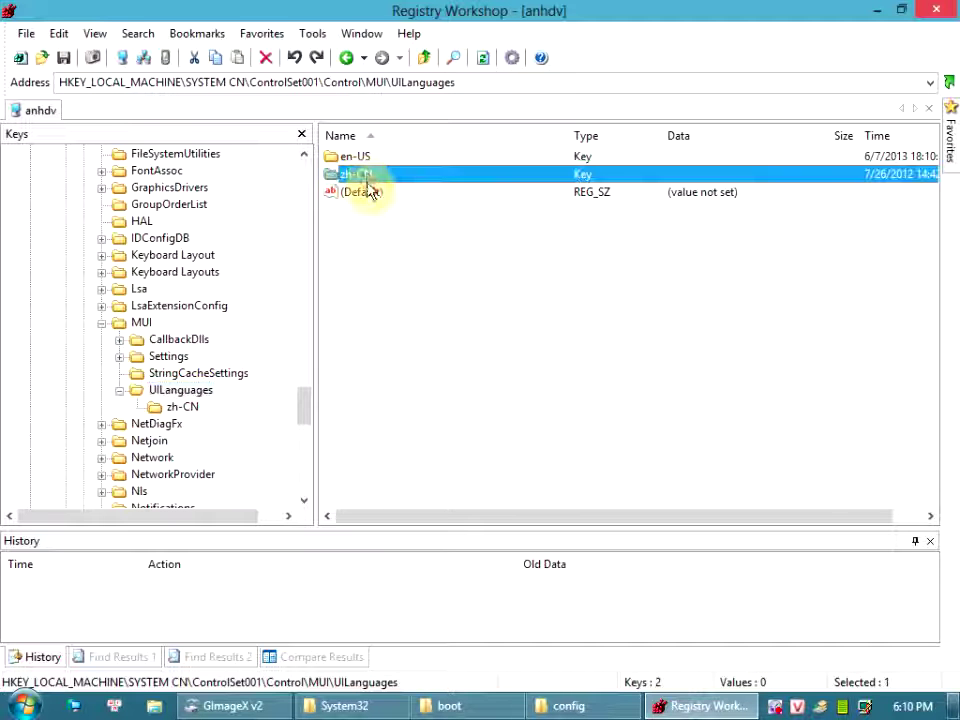
left_click(369, 160)
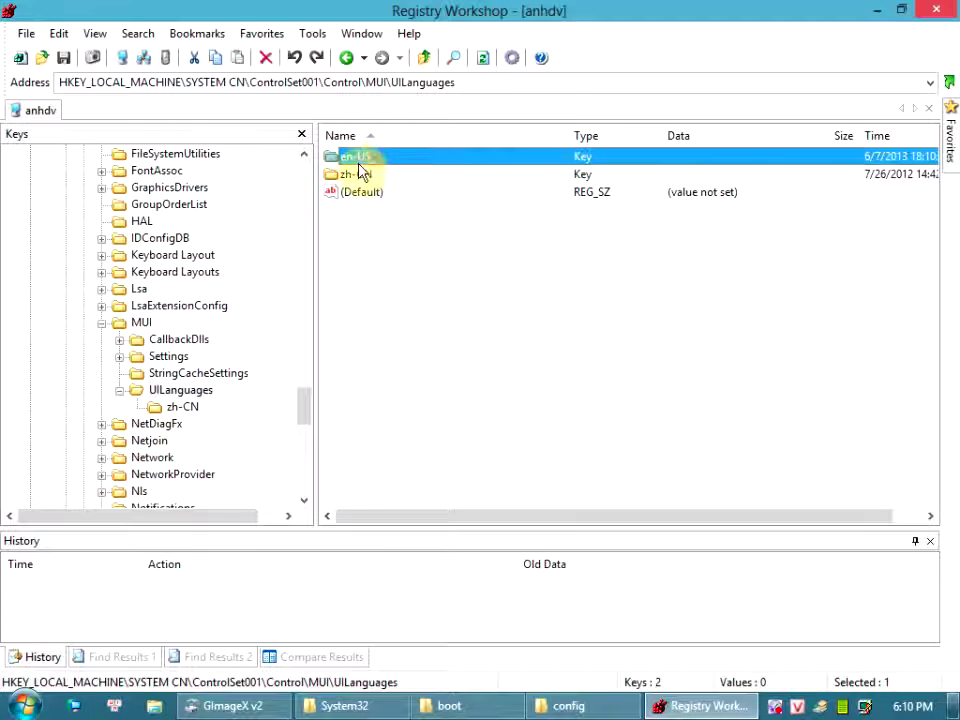
double_click(362, 176)
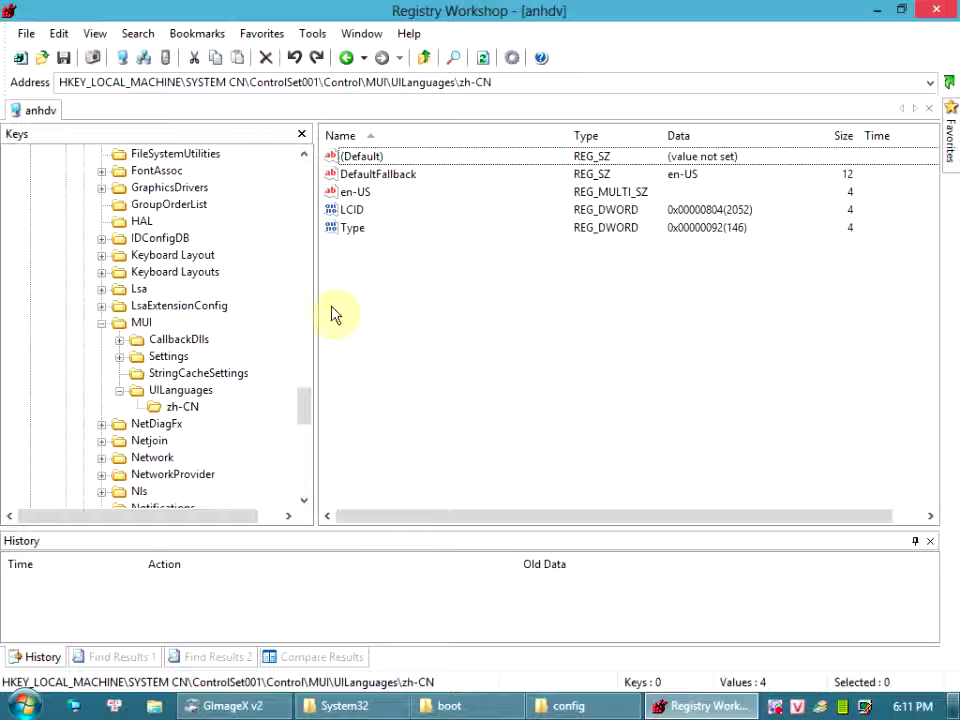
left_click(180, 394)
left_click(183, 408)
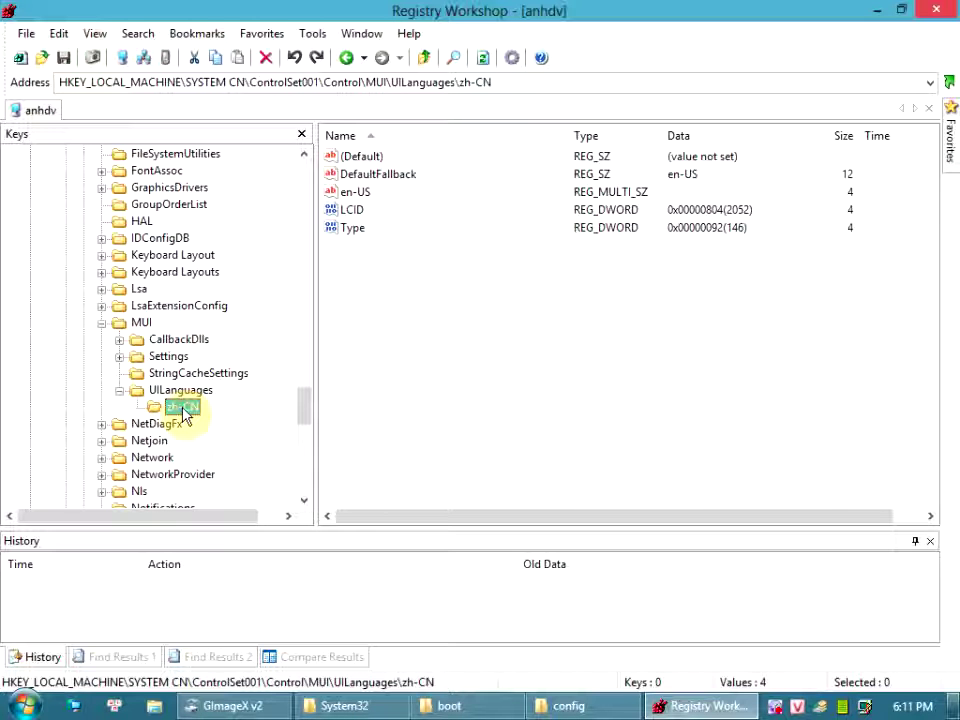
left_click(186, 394)
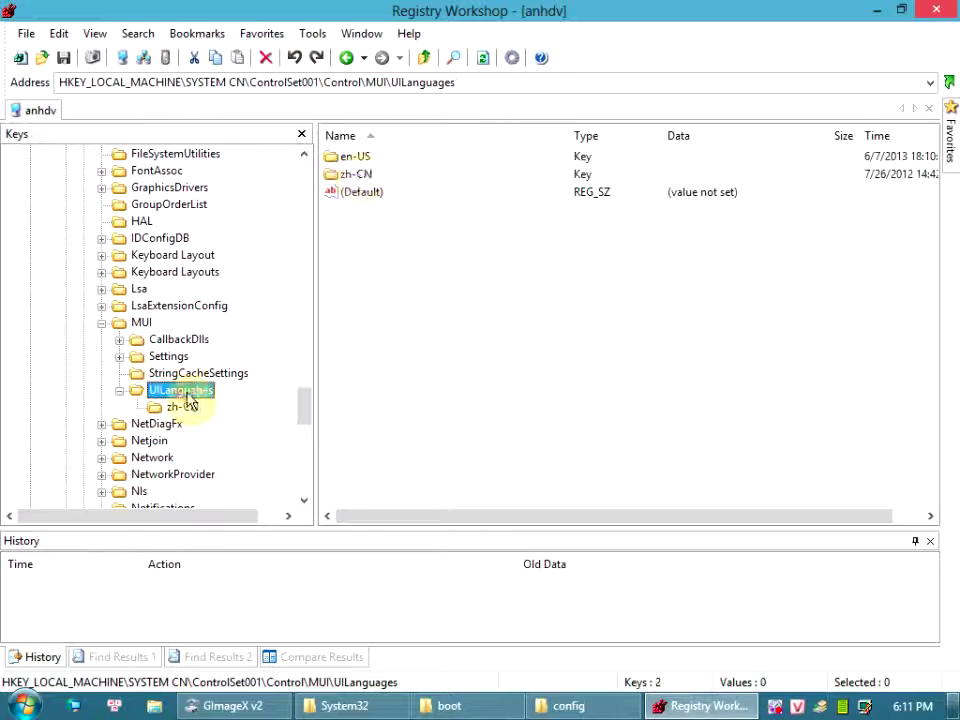
double_click(358, 176)
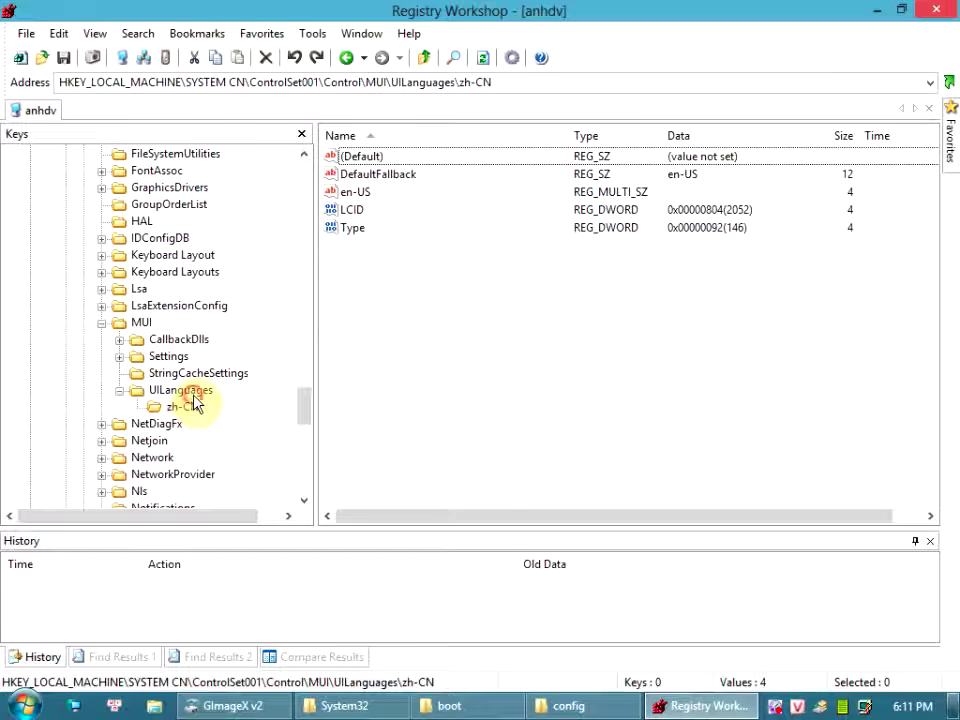
Compare the en-US and zh-CN subkeys under SYSTEM CN's UILanguages key and reopen zh-CN to read its values.
left_click(190, 391)
left_click(356, 159)
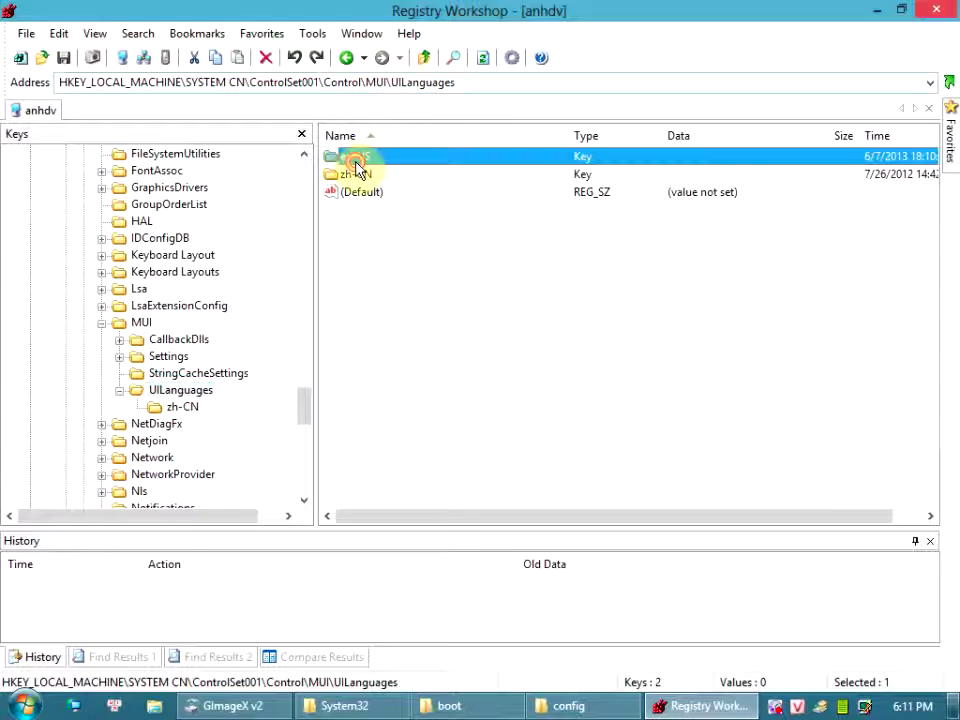
key("F2")
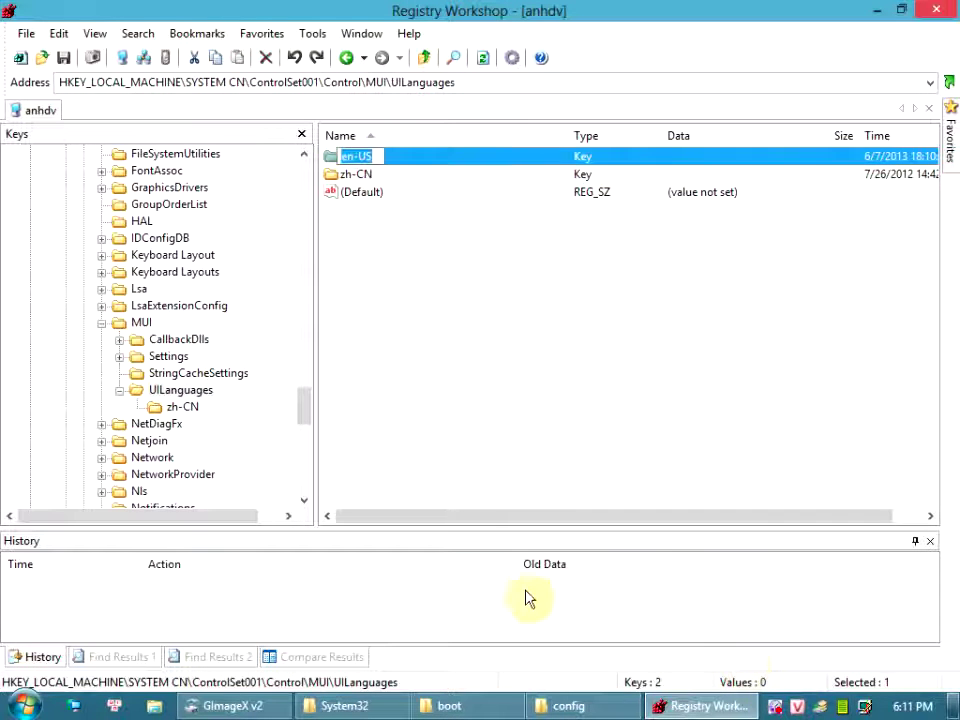
left_click(400, 288)
left_click(362, 175)
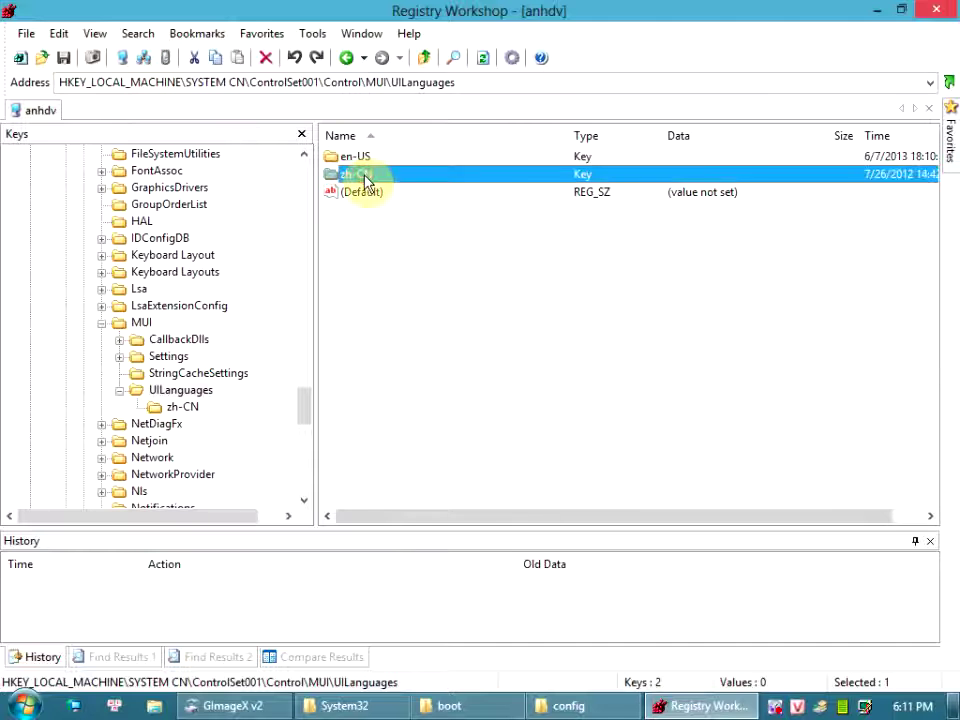
left_click(365, 163)
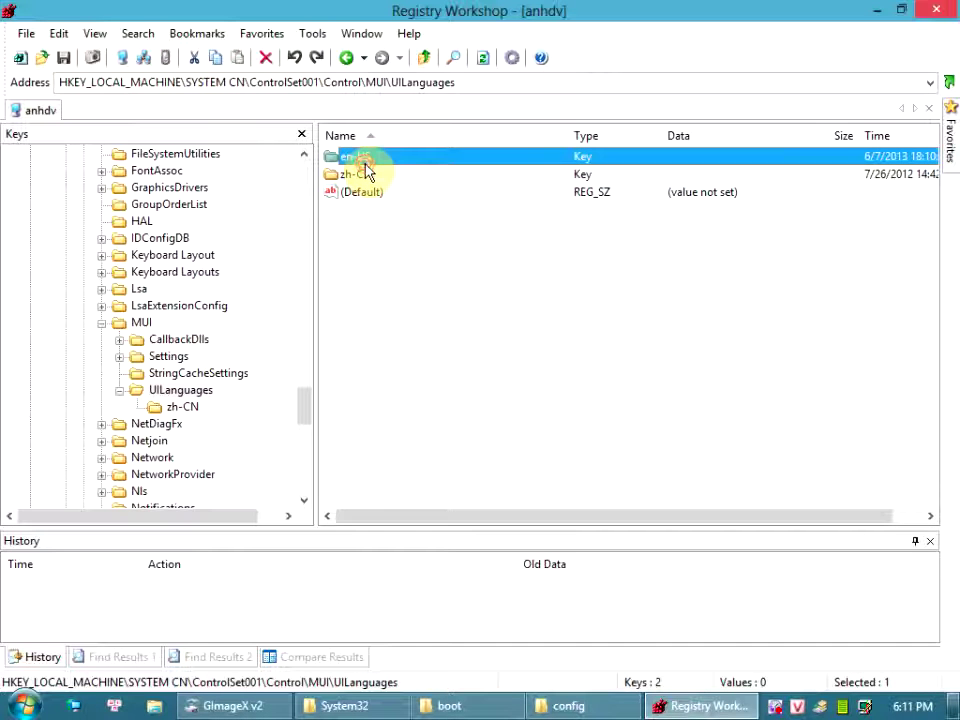
left_click(368, 176)
double_click(368, 176)
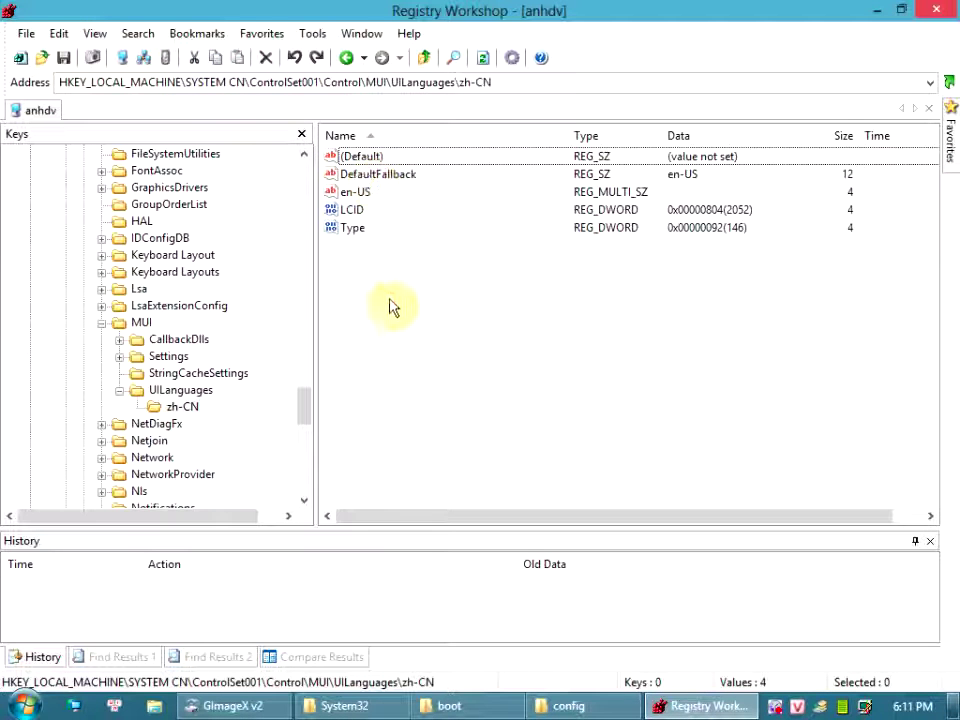
Delete both the en-US and zh-CN subkeys from the UILanguages key in the SYSTEM CN hive.
left_click(199, 391)
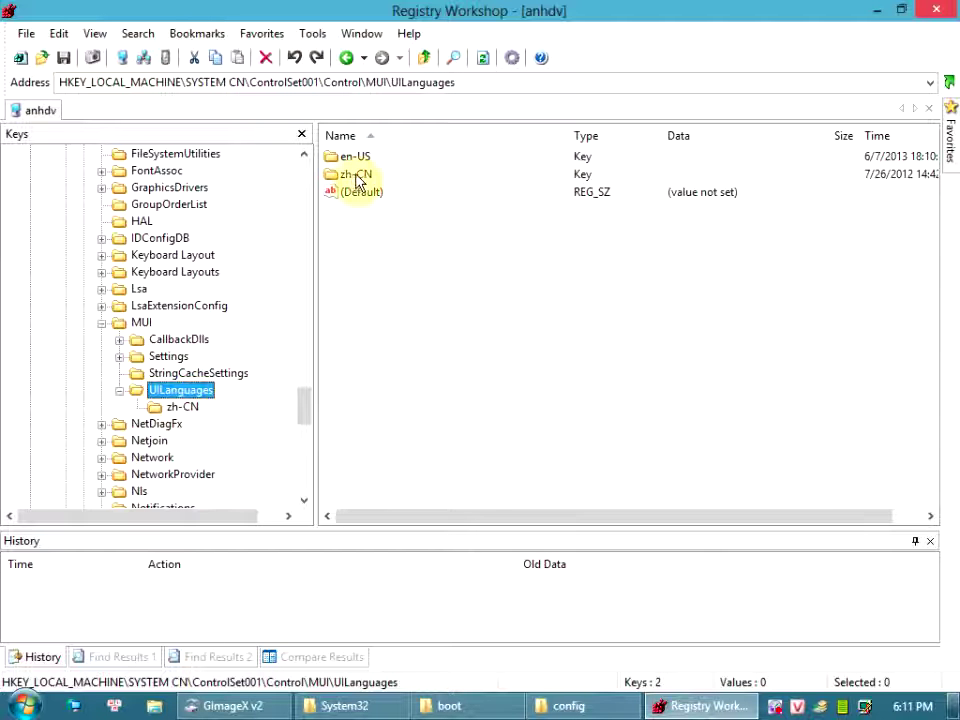
left_click(362, 173)
left_click(364, 164, "shift")
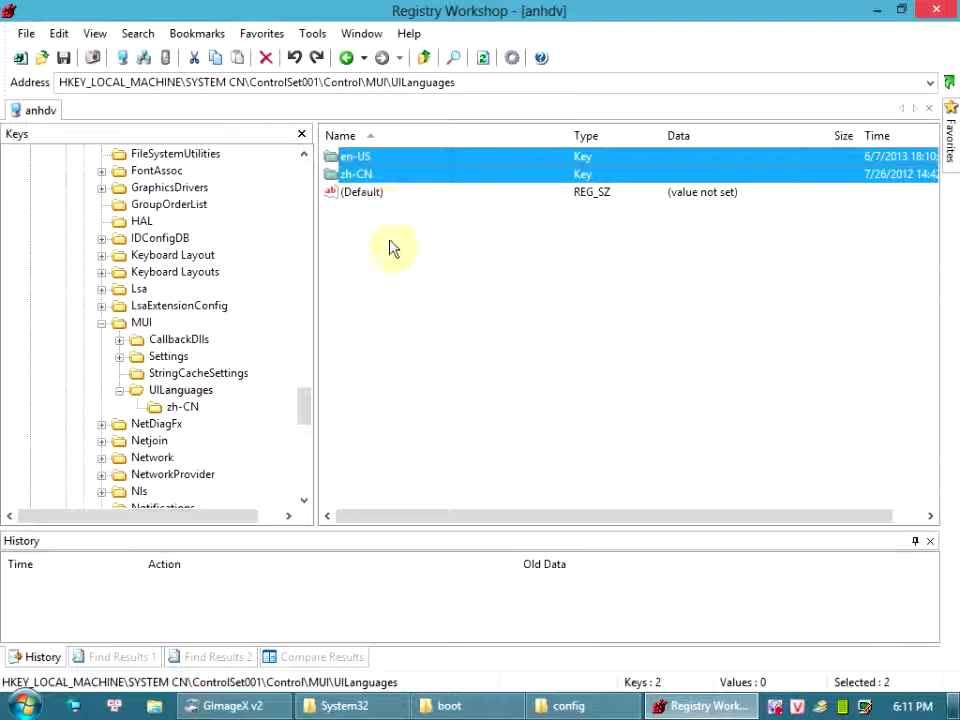
key("Delete")
left_click(486, 419)
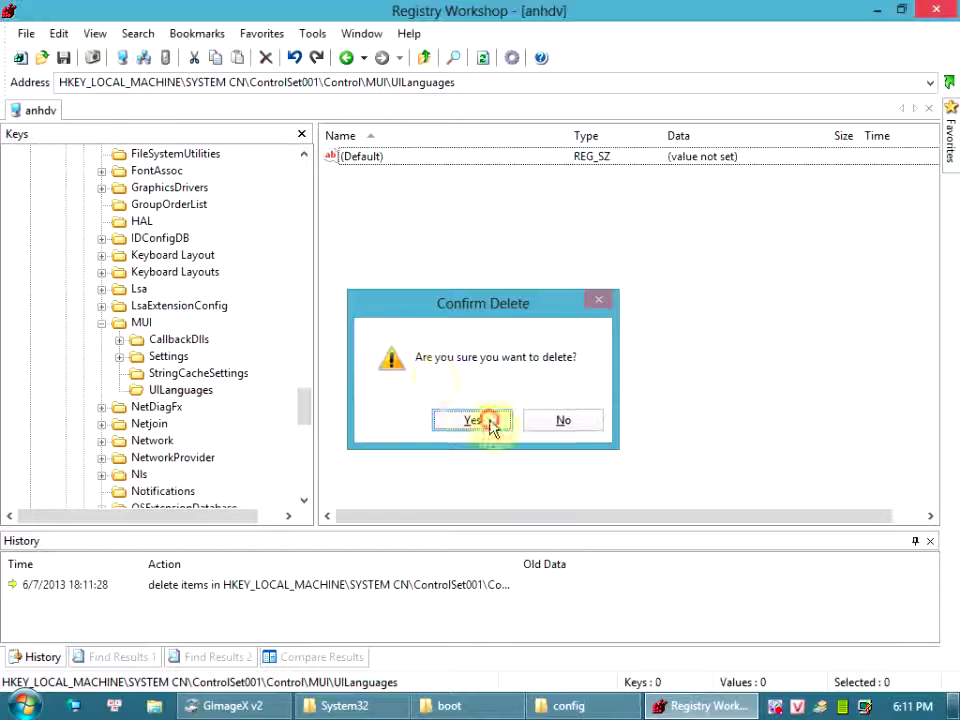
left_click(190, 391)
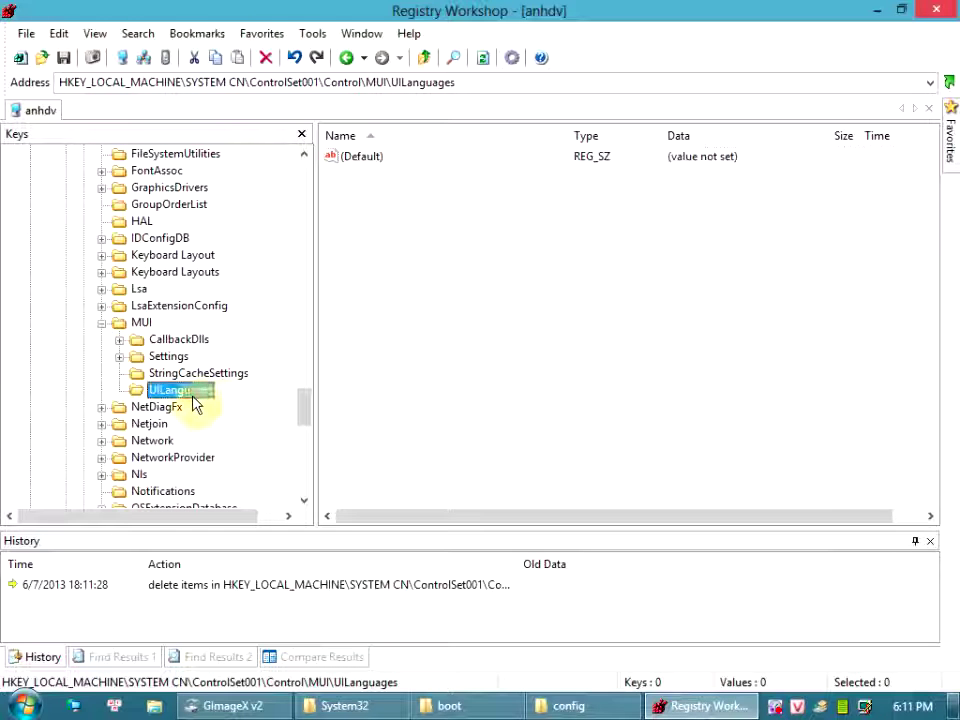
Merge UILanguages EN.reg from the desktop into the registry again, confirming the import.
left_click(952, 707)
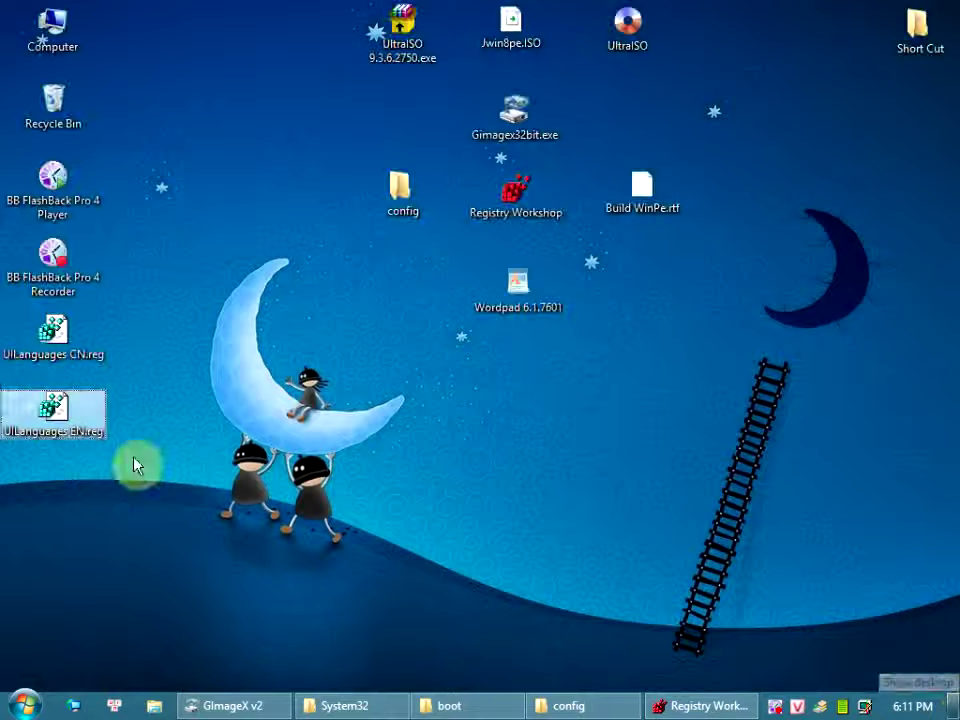
right_click(92, 414)
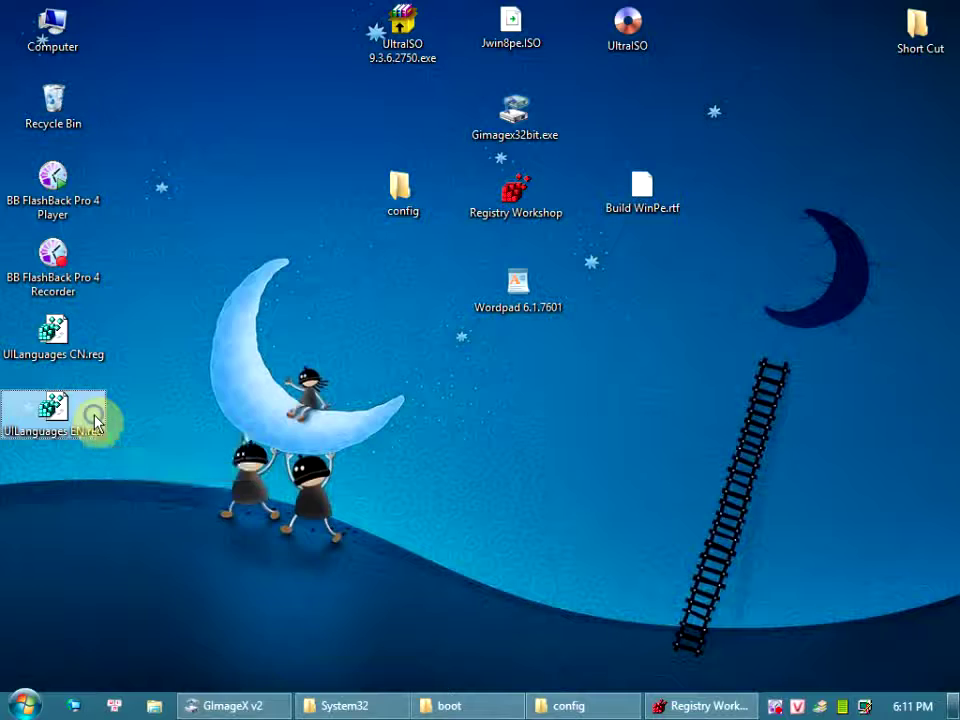
left_click(158, 289)
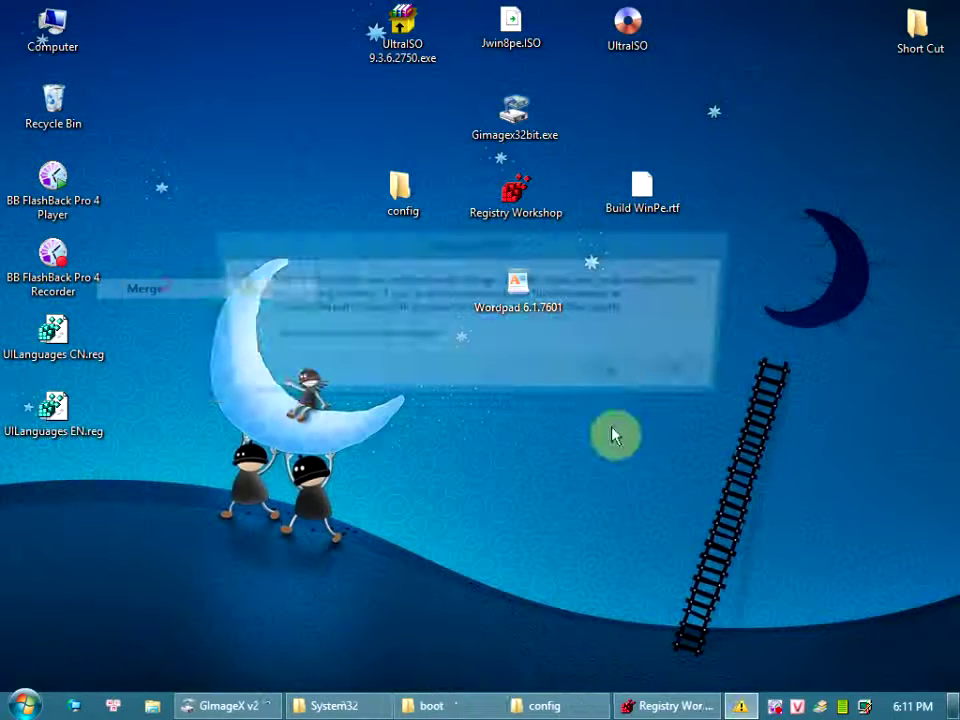
left_click(624, 705)
left_click(708, 706)
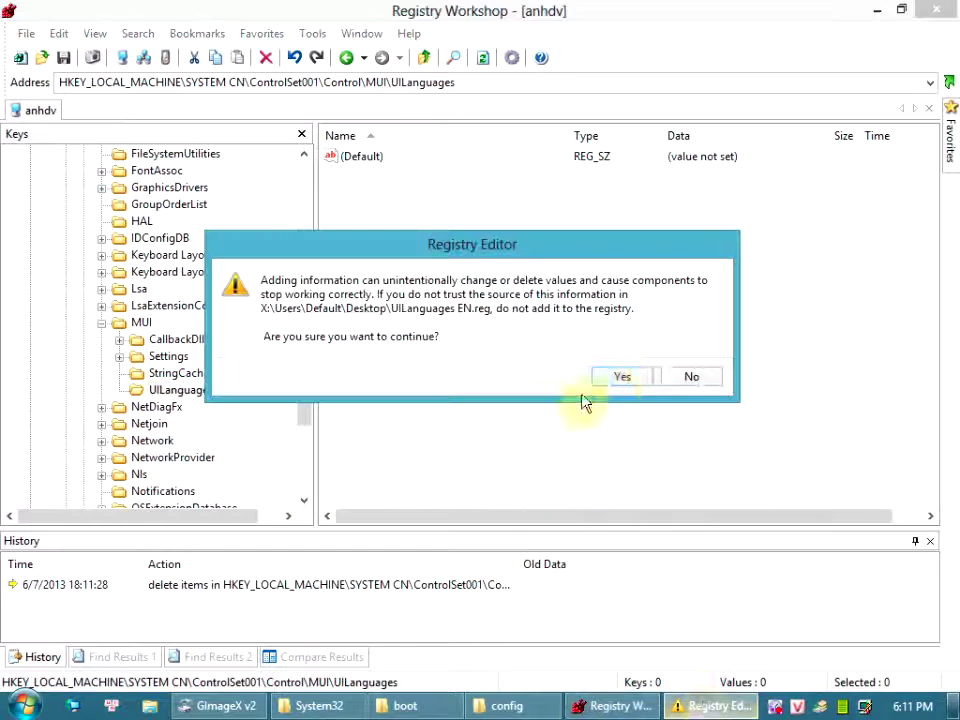
left_click(630, 378)
left_click(679, 369)
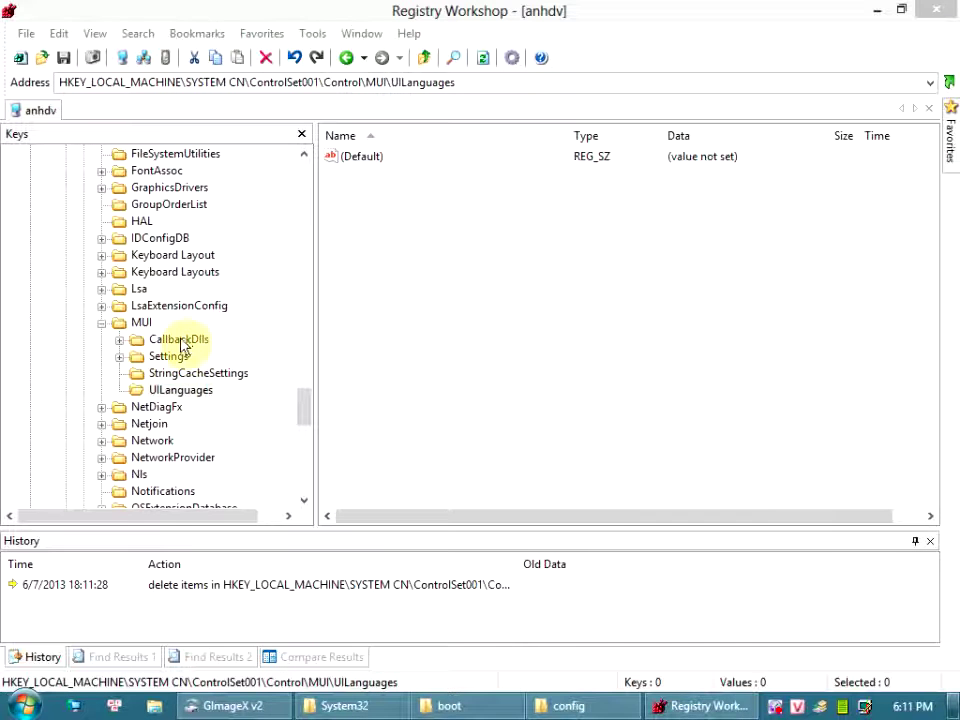
Refresh SYSTEM CN's UILanguages key and examine the imported en-US subkey and its values, referring back to UILanguages EN.reg on the desktop.
left_click(193, 396)
right_click(388, 304)
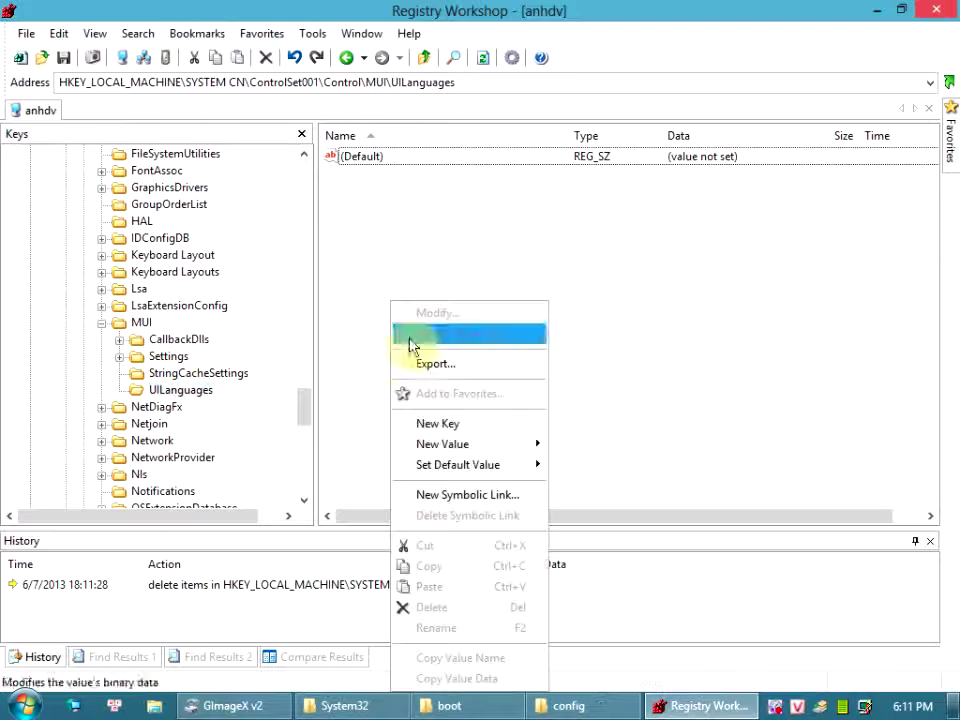
left_click(347, 366)
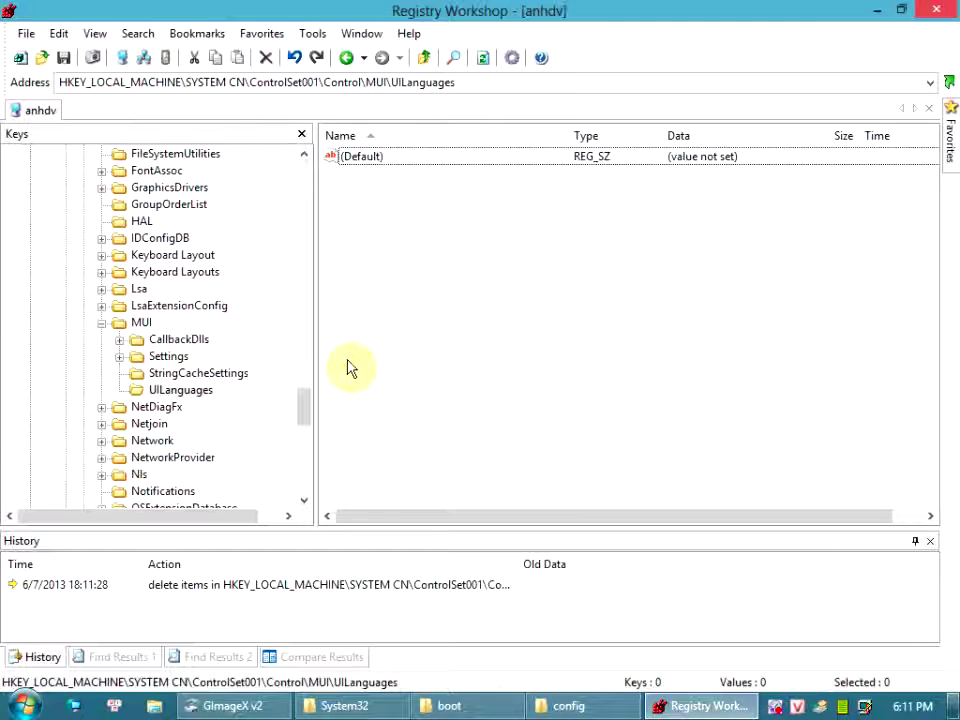
key("F5")
double_click(350, 156)
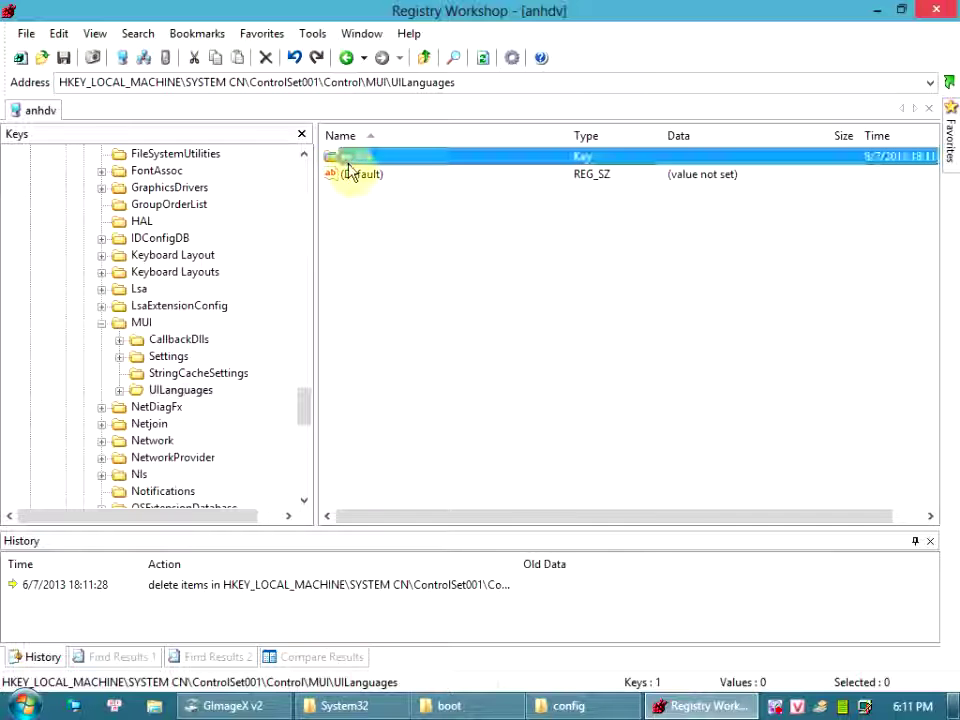
left_click(185, 391)
left_click(182, 406)
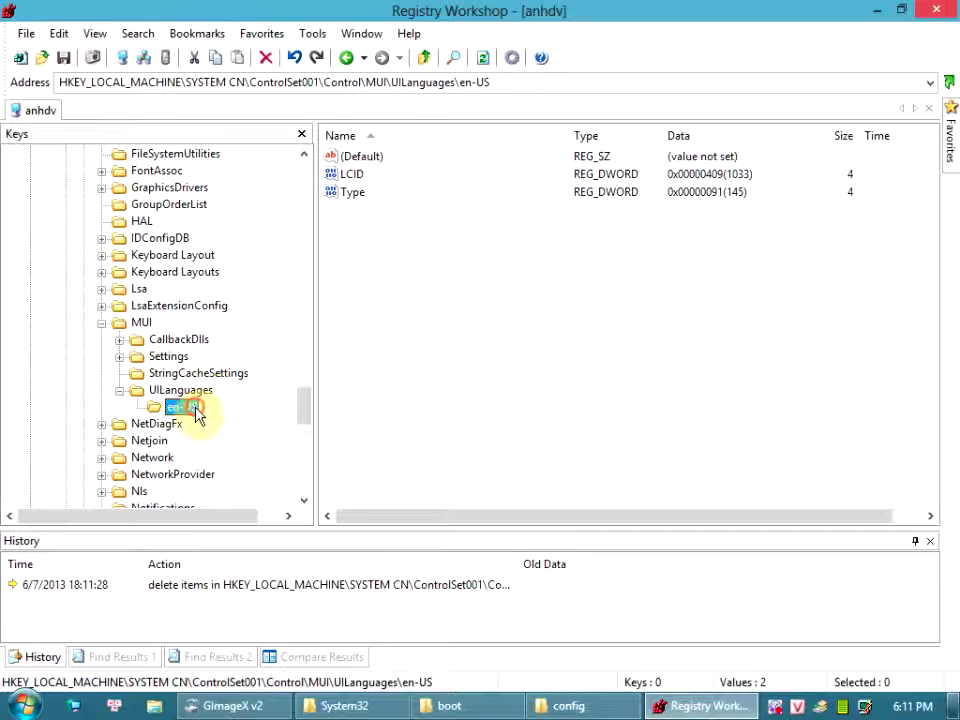
left_click(381, 191)
left_click(369, 158)
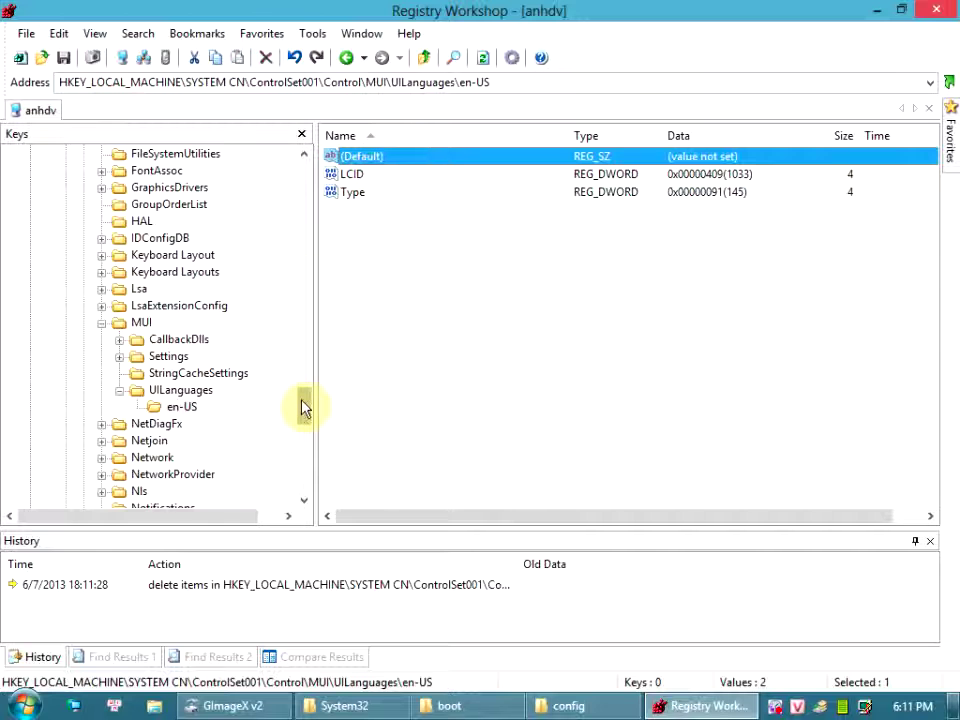
left_click_drag(303, 405, 304, 401)
left_click(182, 425)
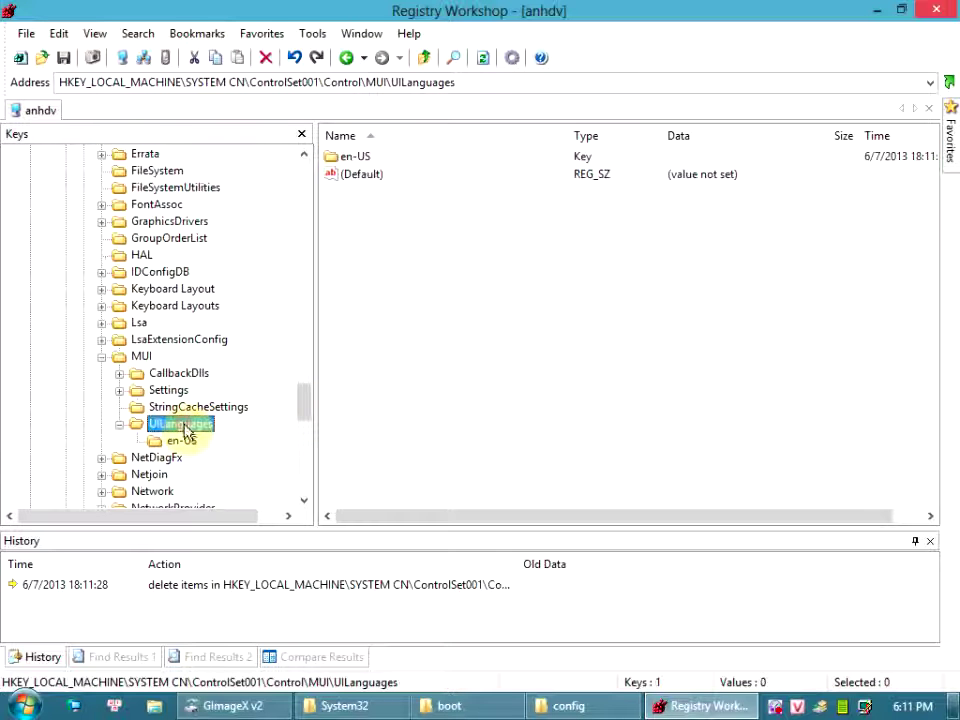
double_click(376, 162)
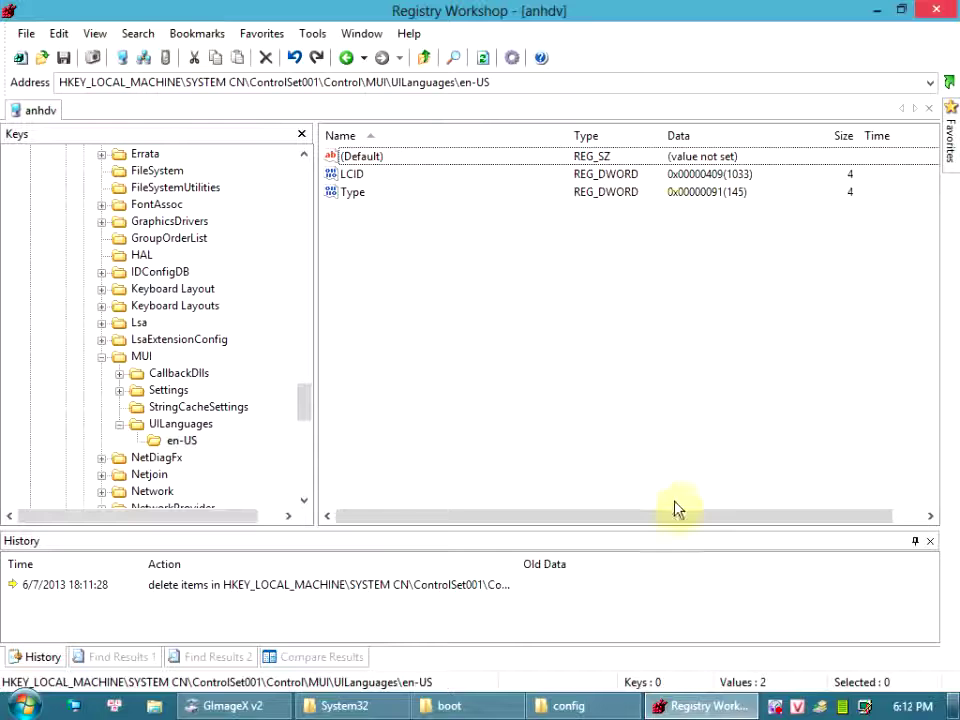
left_click(956, 706)
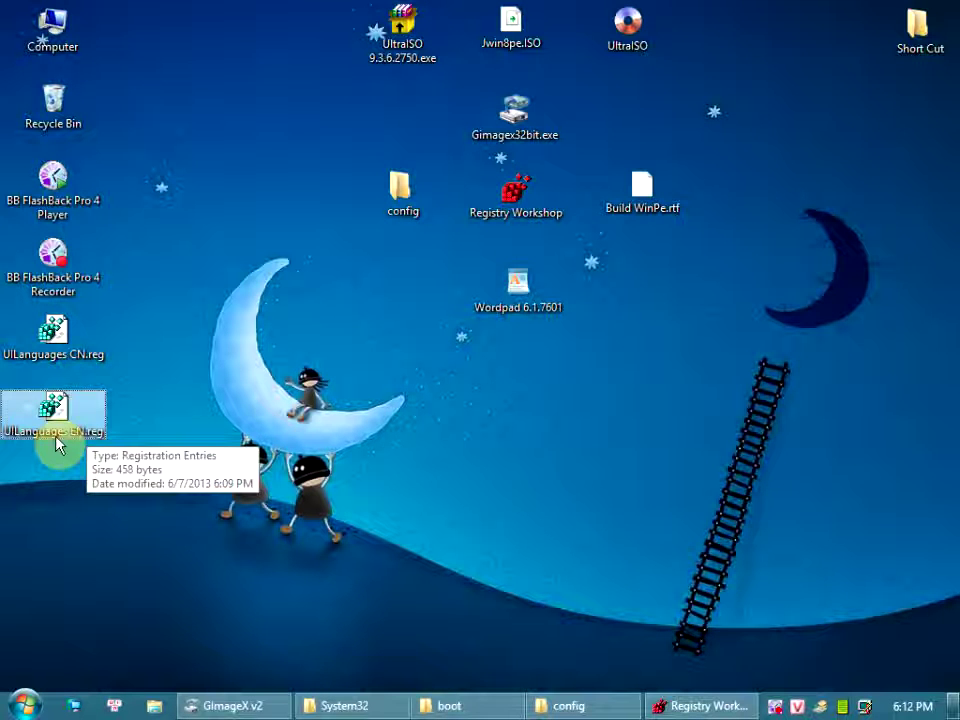
left_click(656, 708)
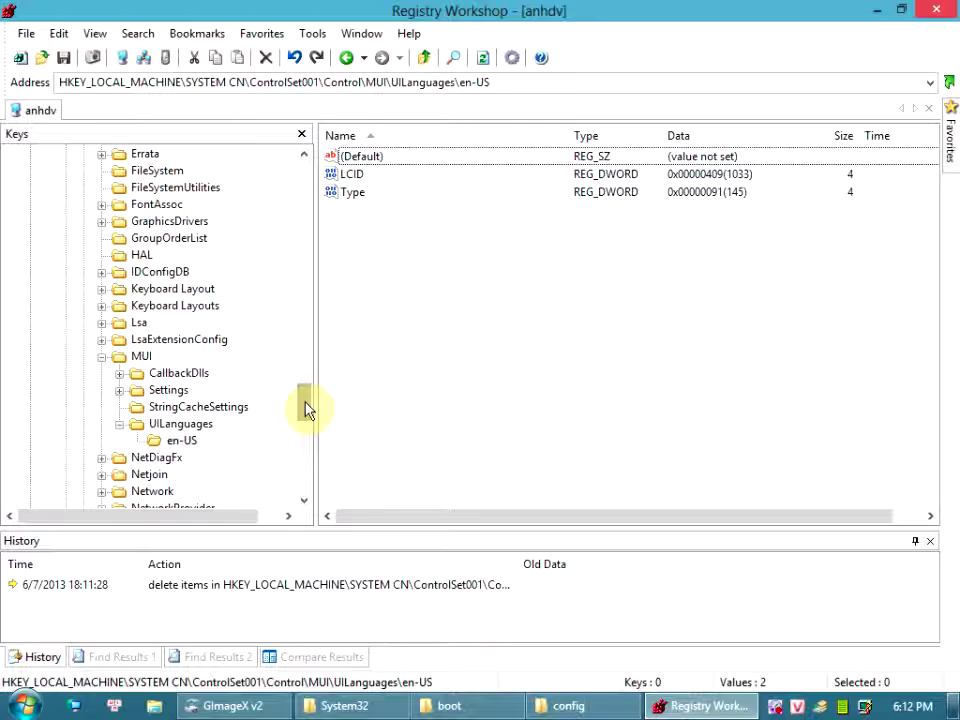
Collapse the SYSTEM CN and SYSTEM trees and unload the SYSTEM CN hive.
left_click_drag(306, 408, 315, 355)
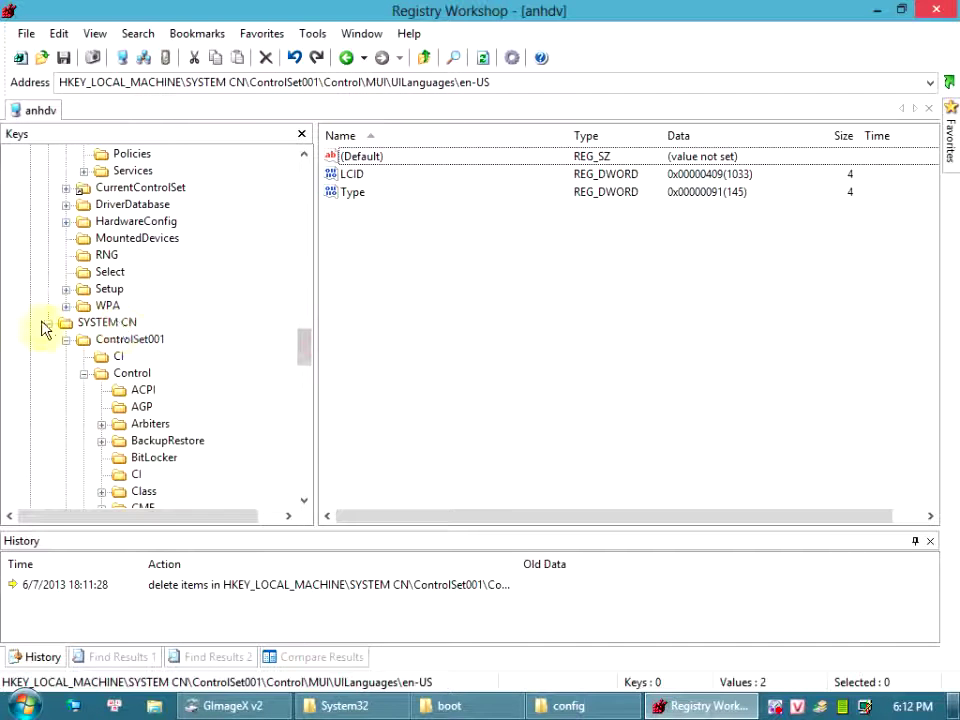
left_click(47, 322)
left_click_drag(305, 445, 302, 189)
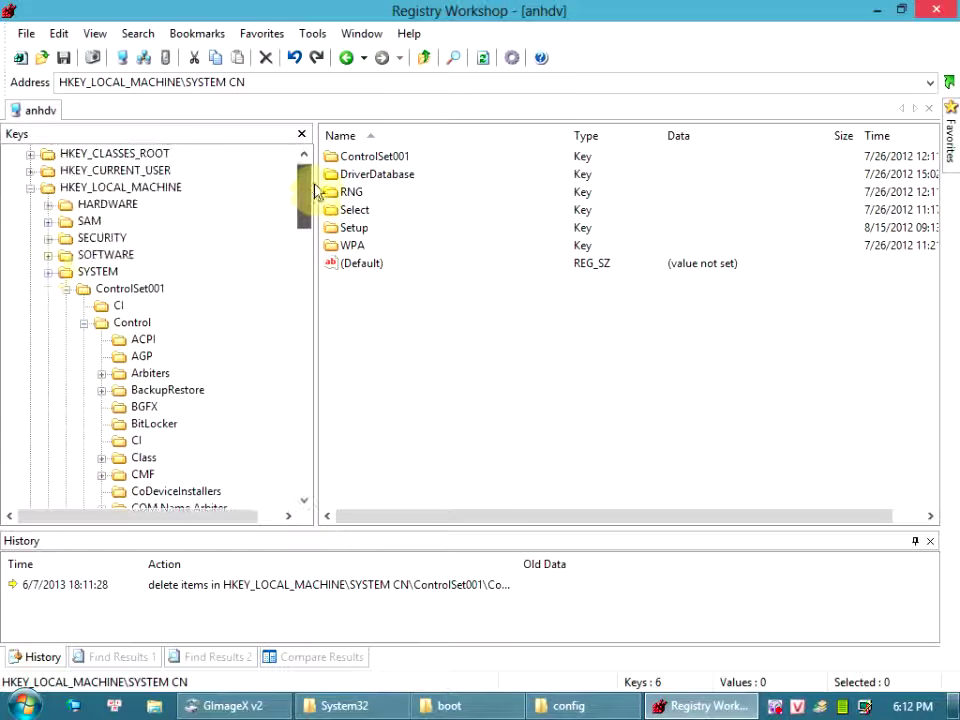
left_click(47, 272)
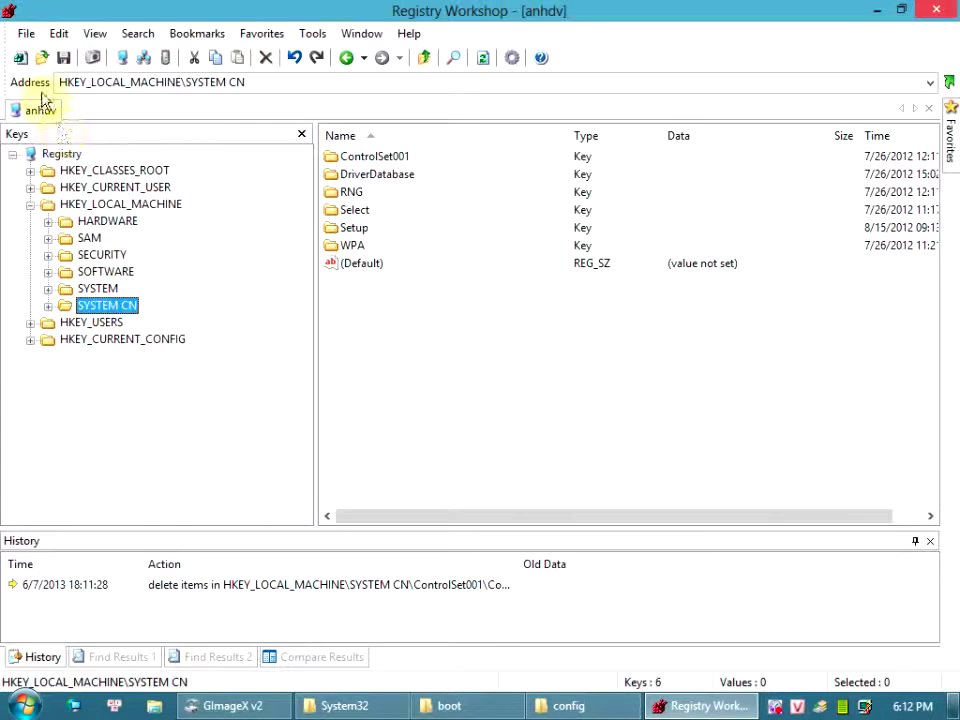
left_click(26, 36)
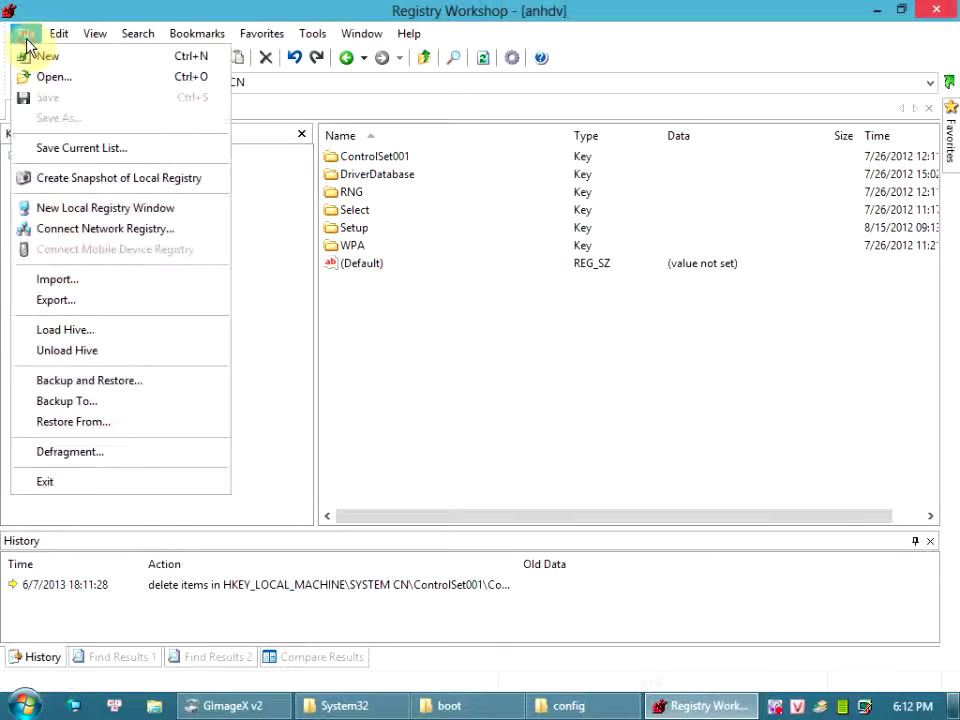
left_click(109, 352)
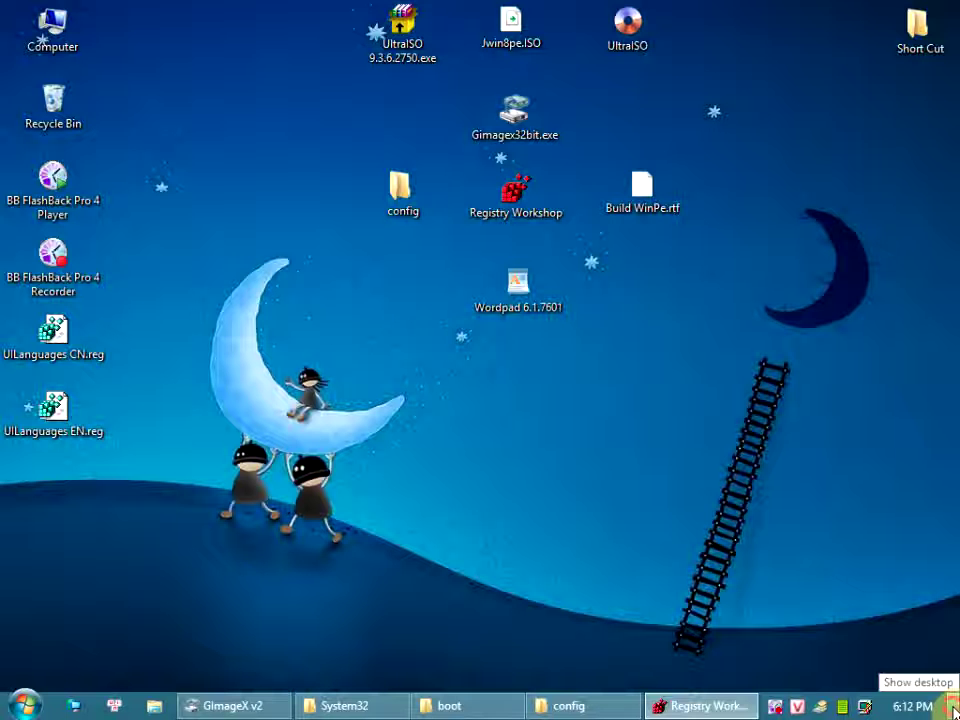
Copy the edited SYSTEM, SYSTEM.LOG1 and SYSTEM.LOG2 files from the desktop's config folder to the clipboard.
left_click(953, 708)
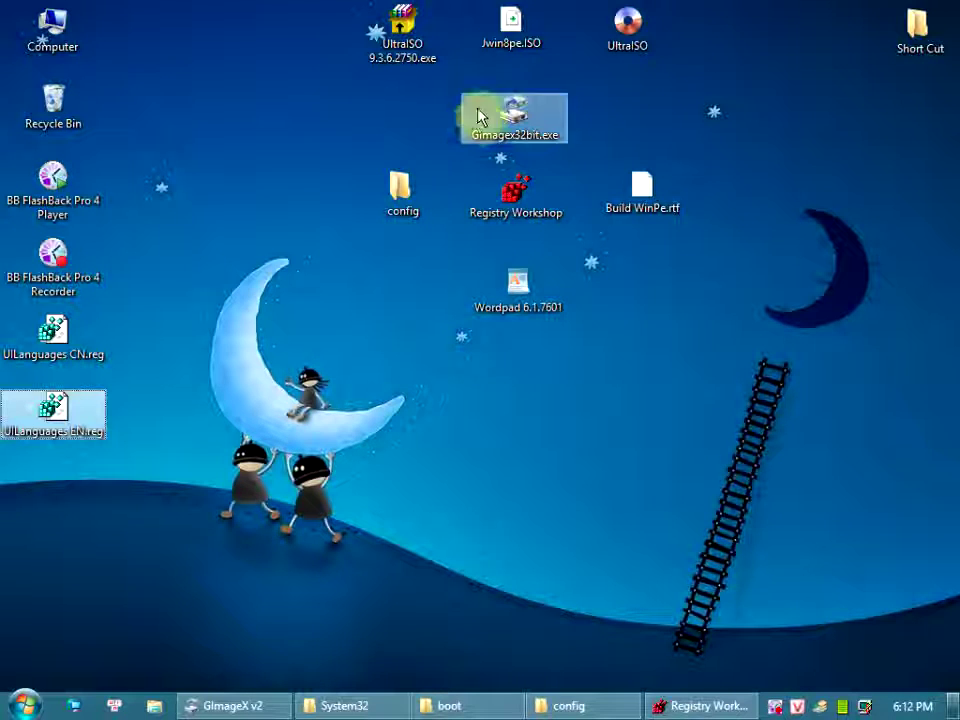
left_click(400, 205)
double_click(400, 205)
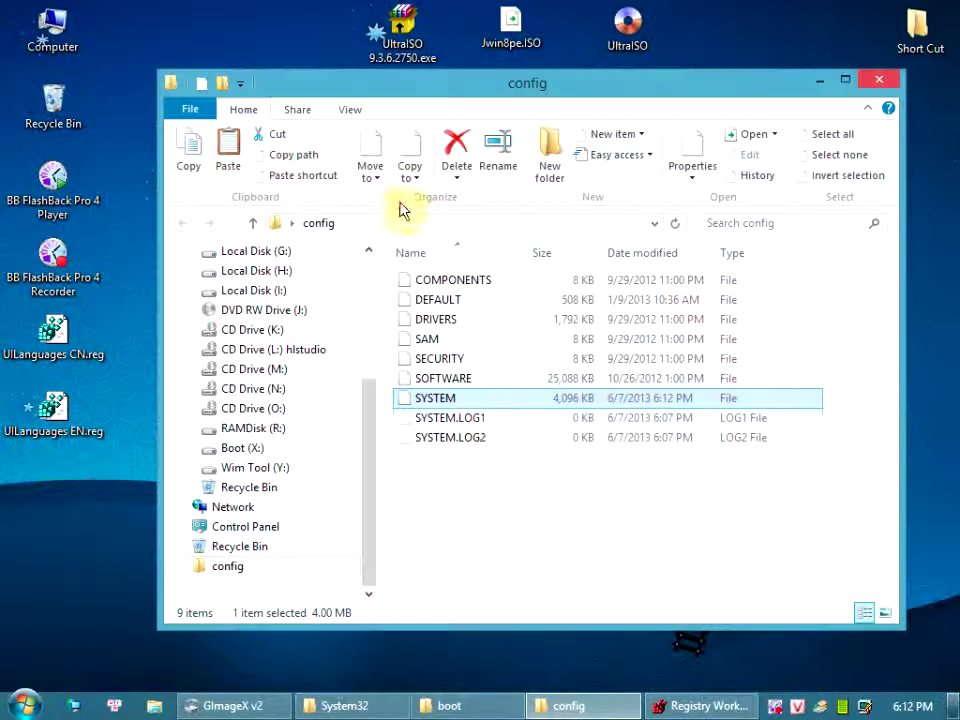
left_click(487, 473)
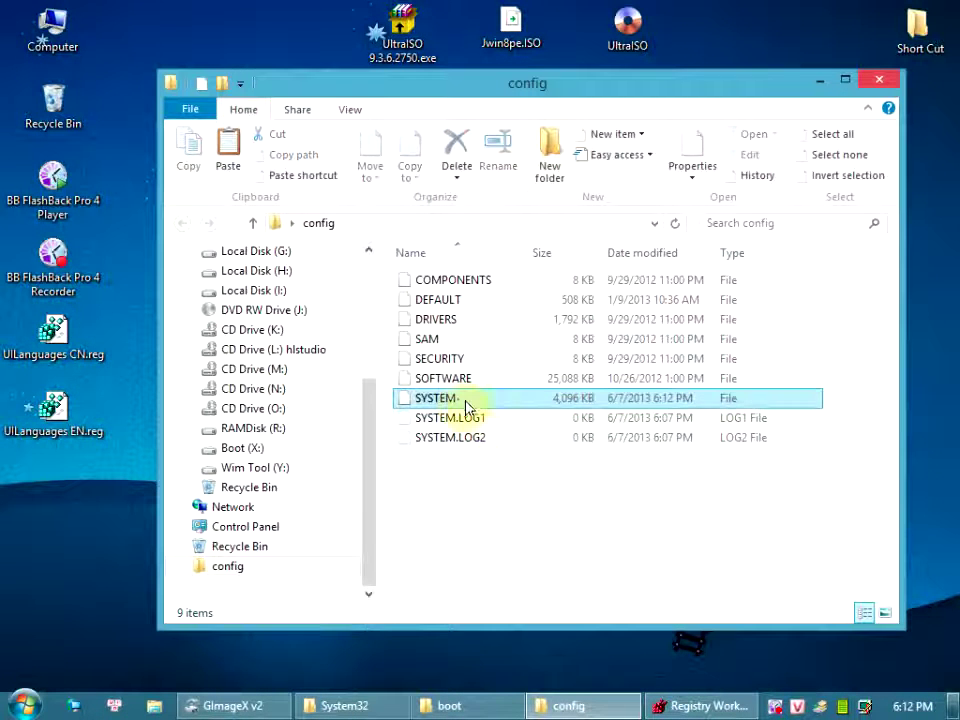
left_click(460, 400)
left_click(486, 440, "shift")
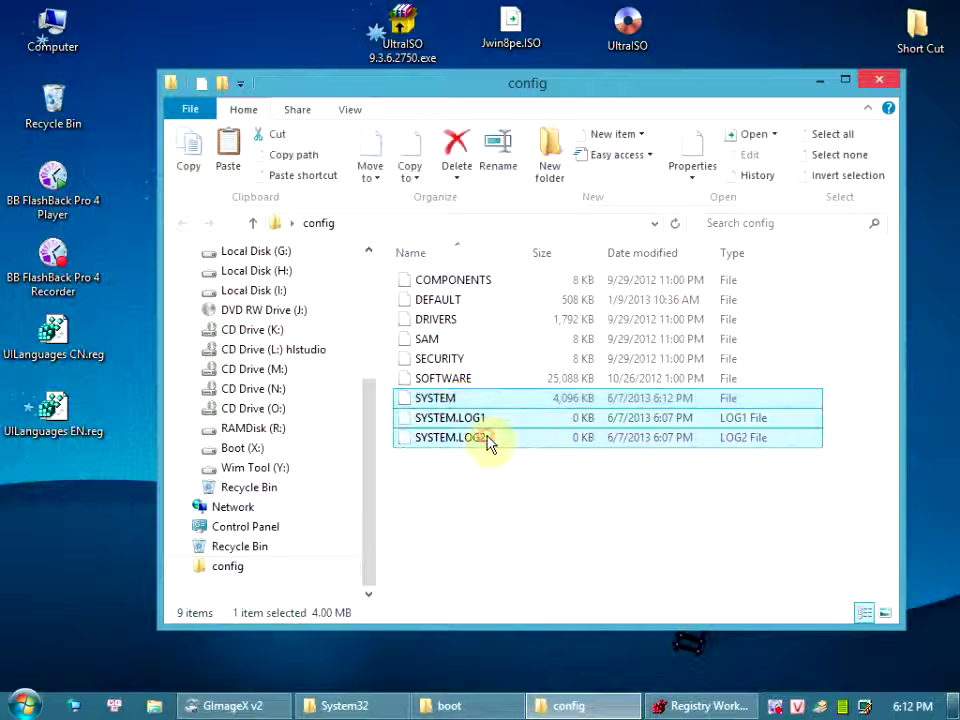
right_click(548, 440)
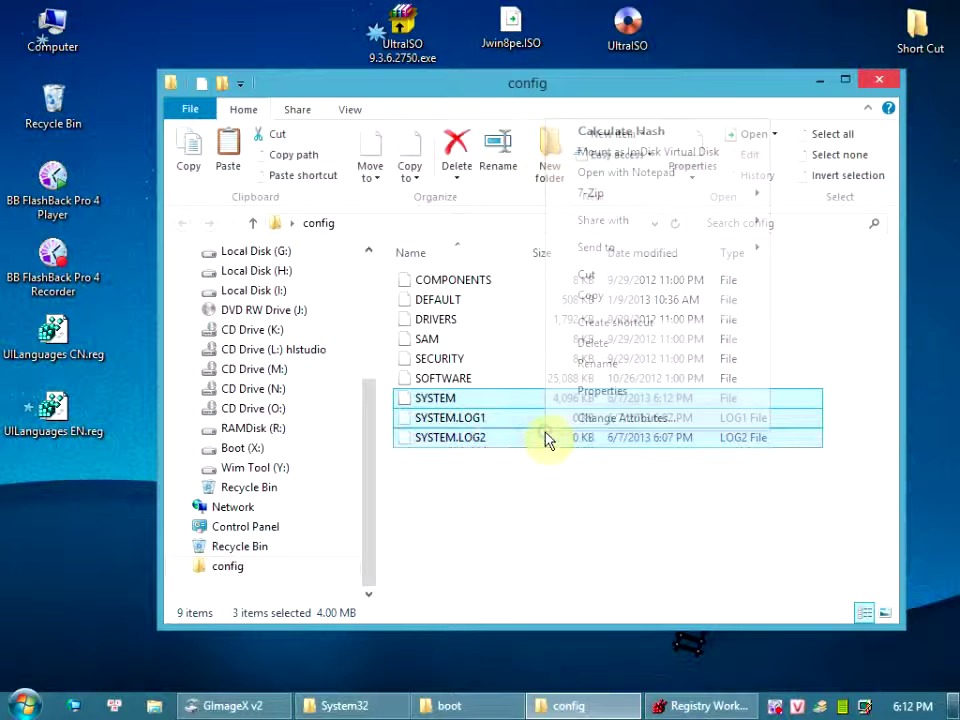
left_click(589, 294)
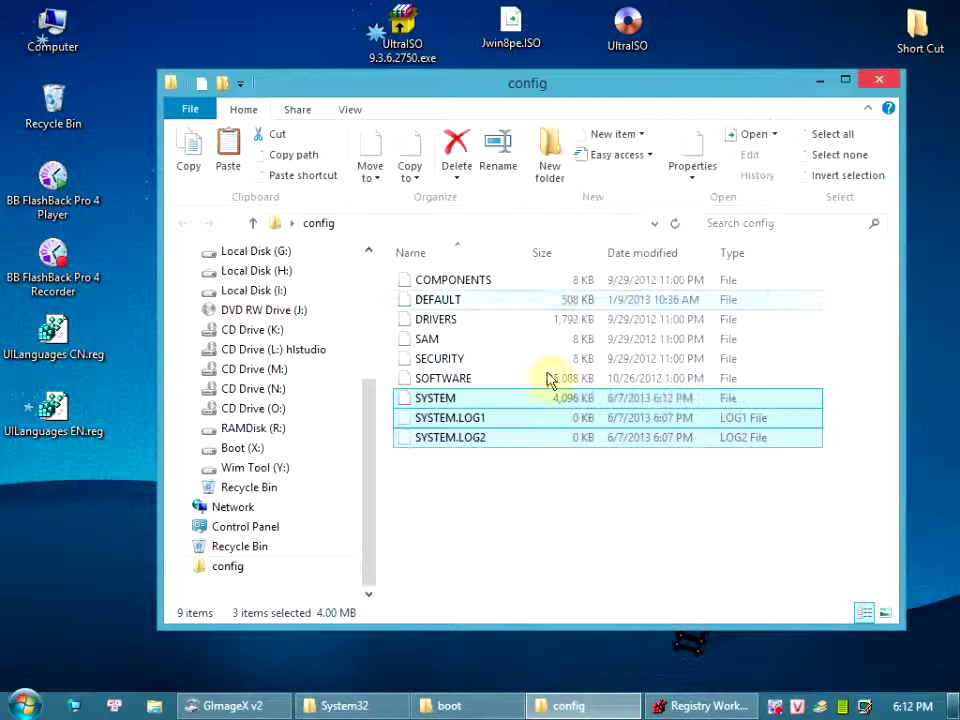
Create a folder named System Goc inside Build WinPe\Windows\System32\config on drive H.
left_click(375, 708)
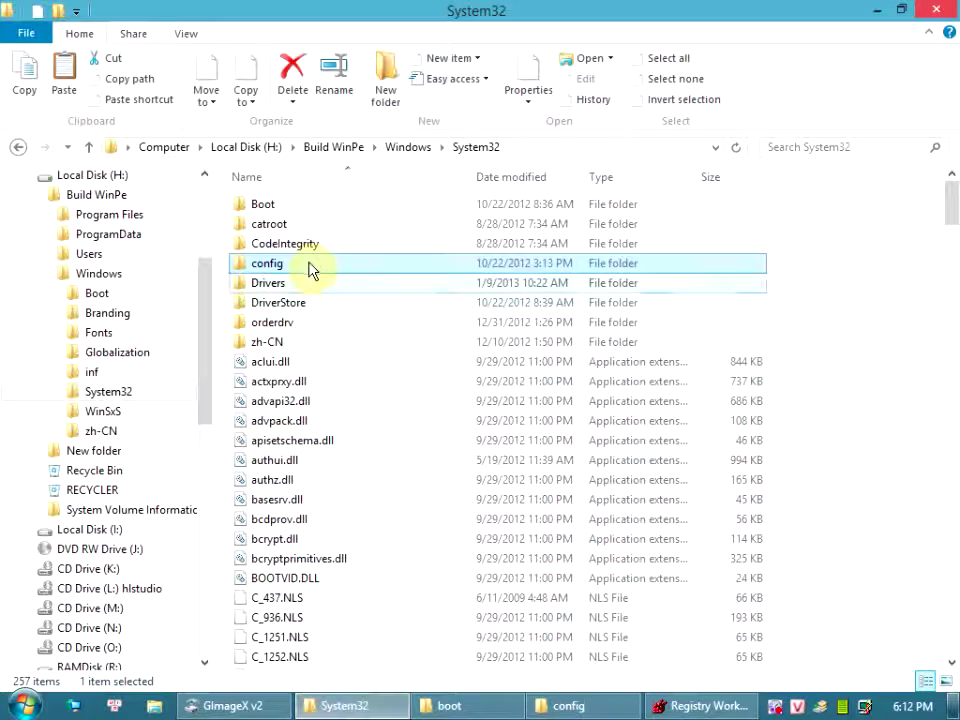
mouse_move(310, 270)
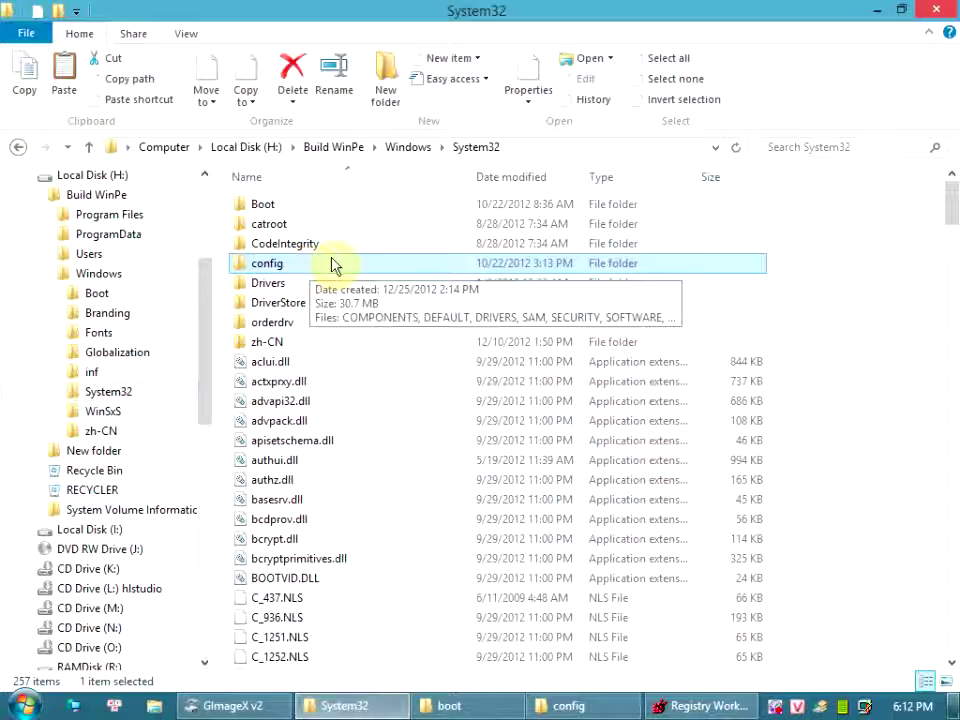
double_click(276, 274)
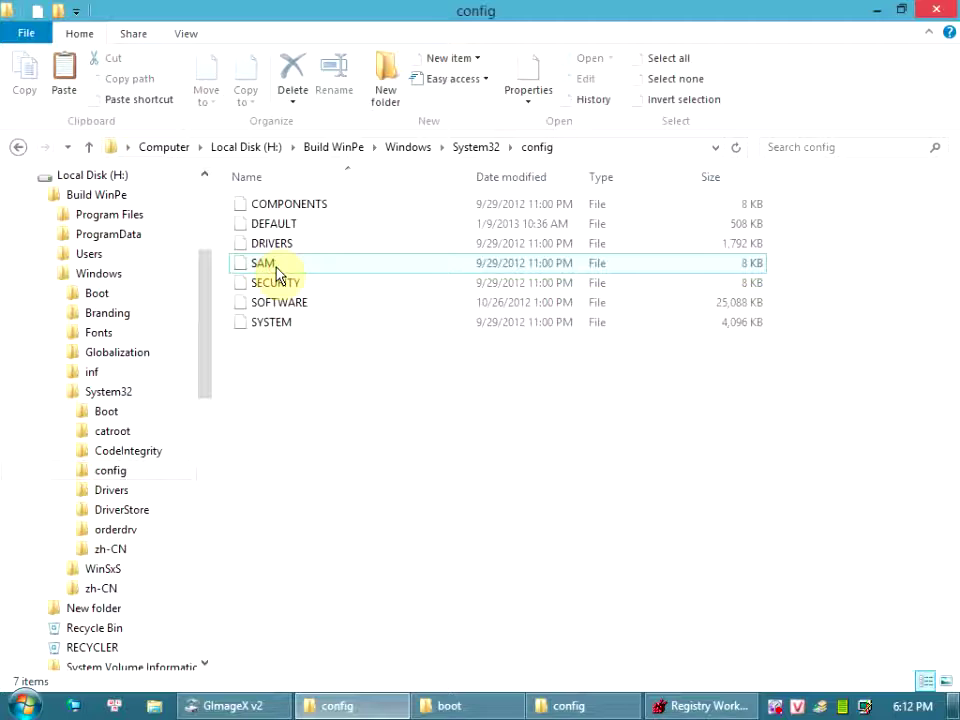
left_click(291, 331)
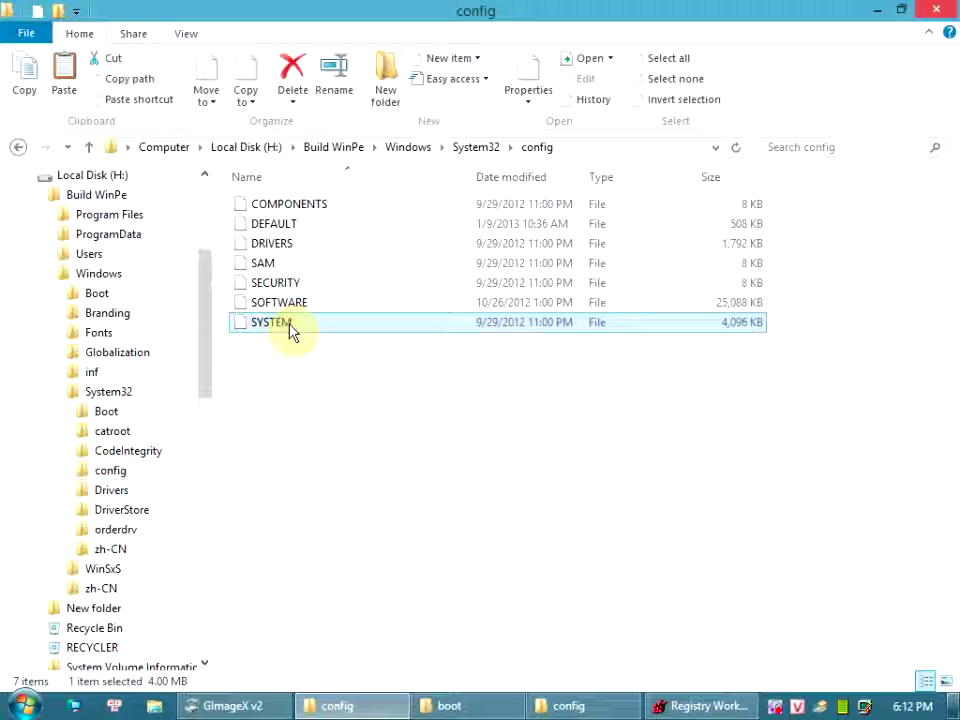
left_click(388, 76)
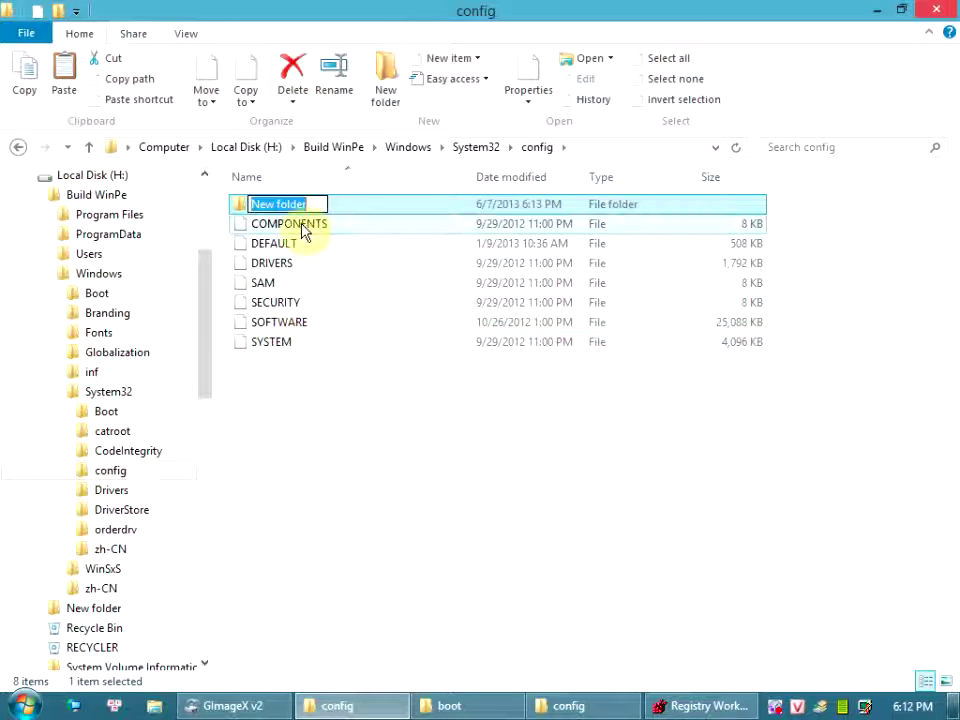
type("Sy")
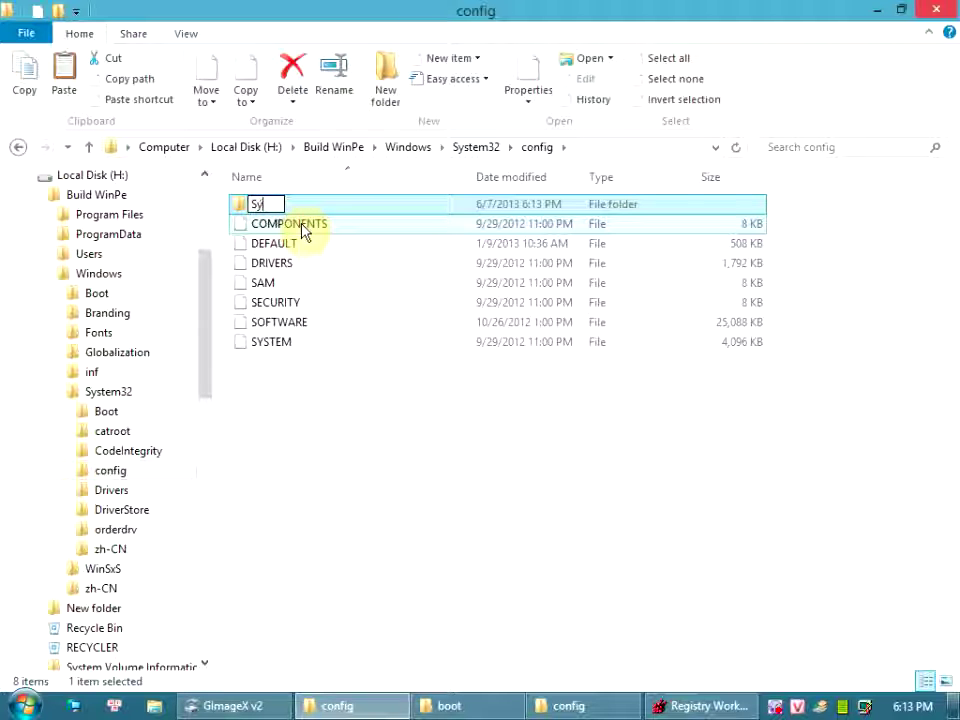
type("stem")
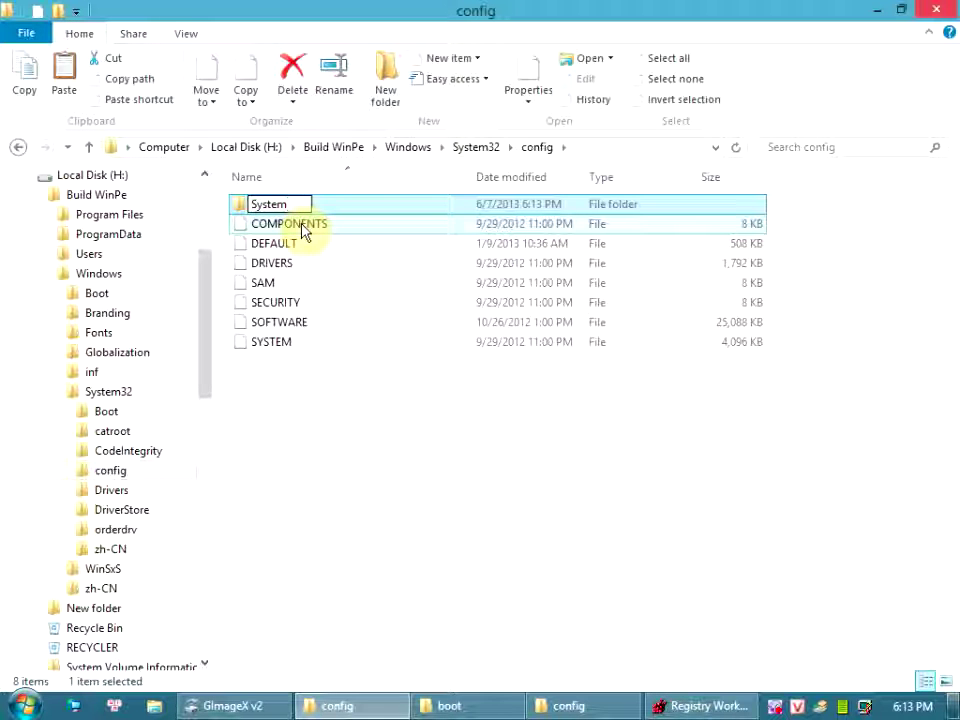
type(" Goc")
key("Return")
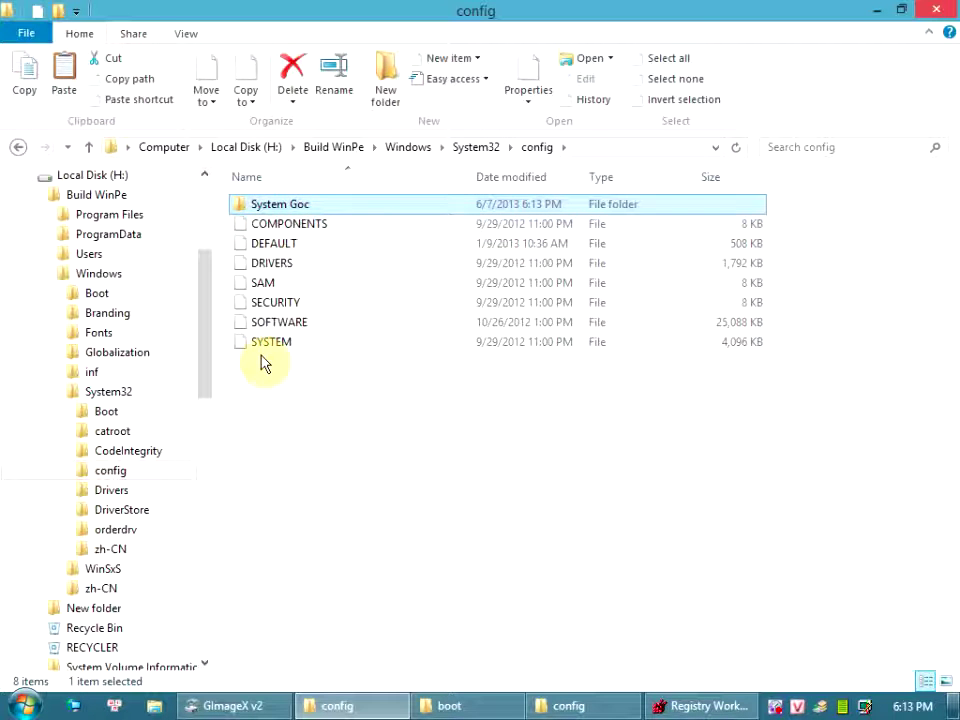
Move the original SYSTEM file into System Goc and paste the copied SYSTEM files into System32\config.
left_click_drag(262, 352, 285, 206)
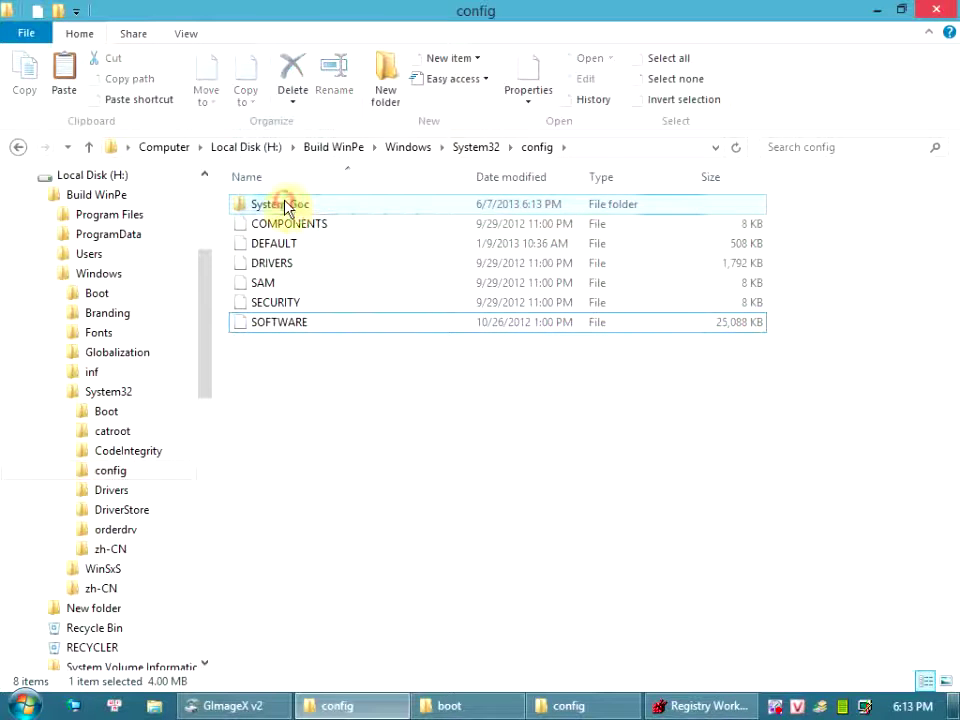
right_click(401, 440)
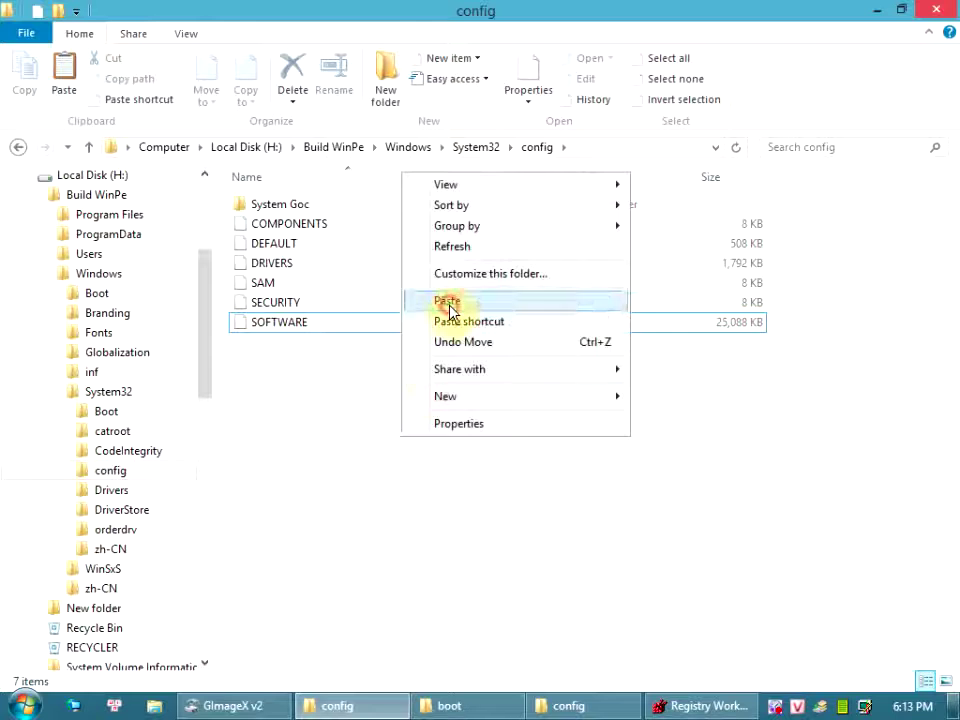
left_click(449, 301)
left_click(390, 454)
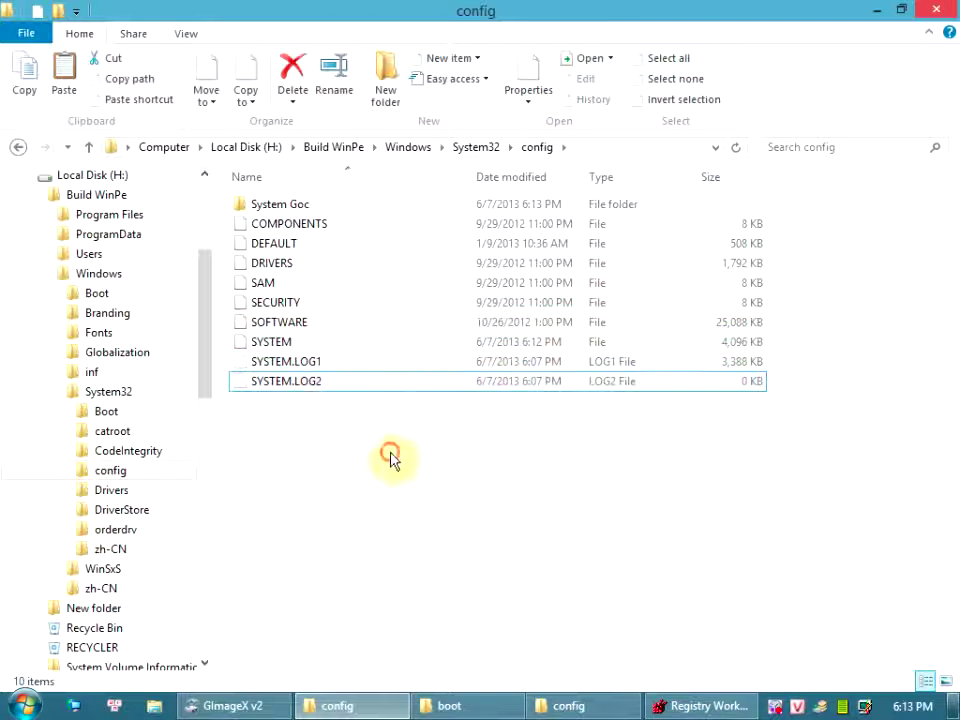
Move the System Goc backup folder from System32\config to the desktop.
left_click(274, 202)
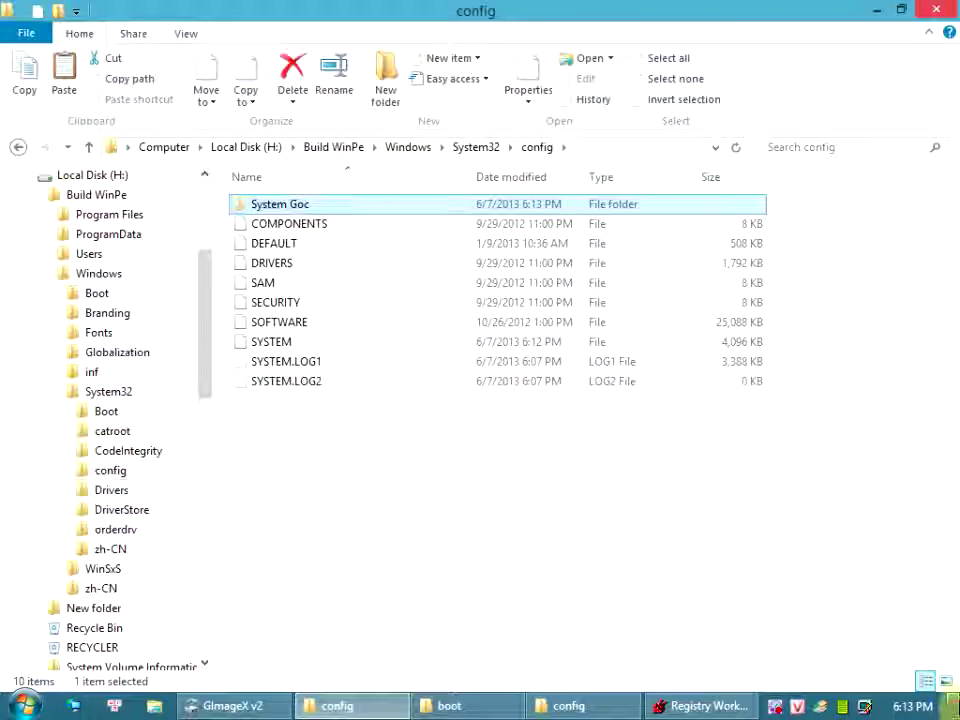
left_click(953, 711)
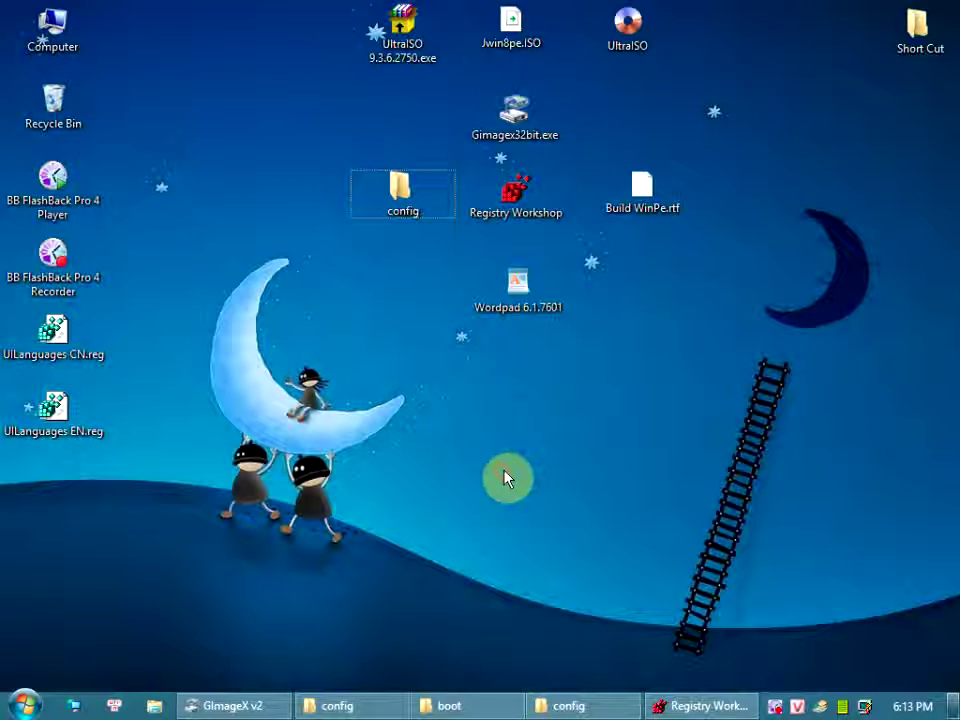
key("ctrl+v")
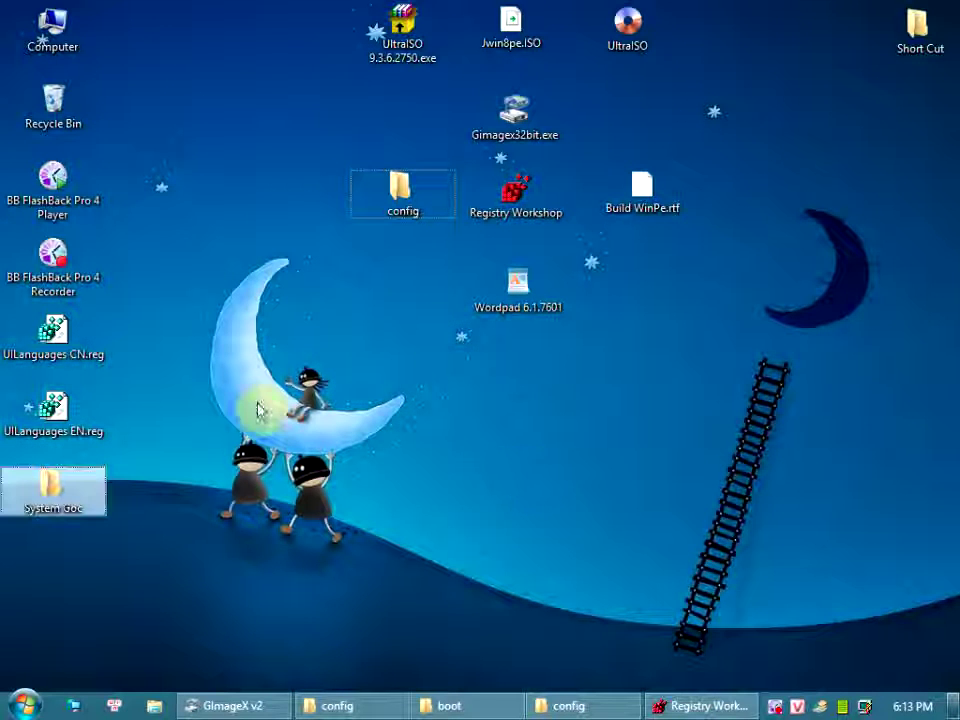
left_click(190, 470)
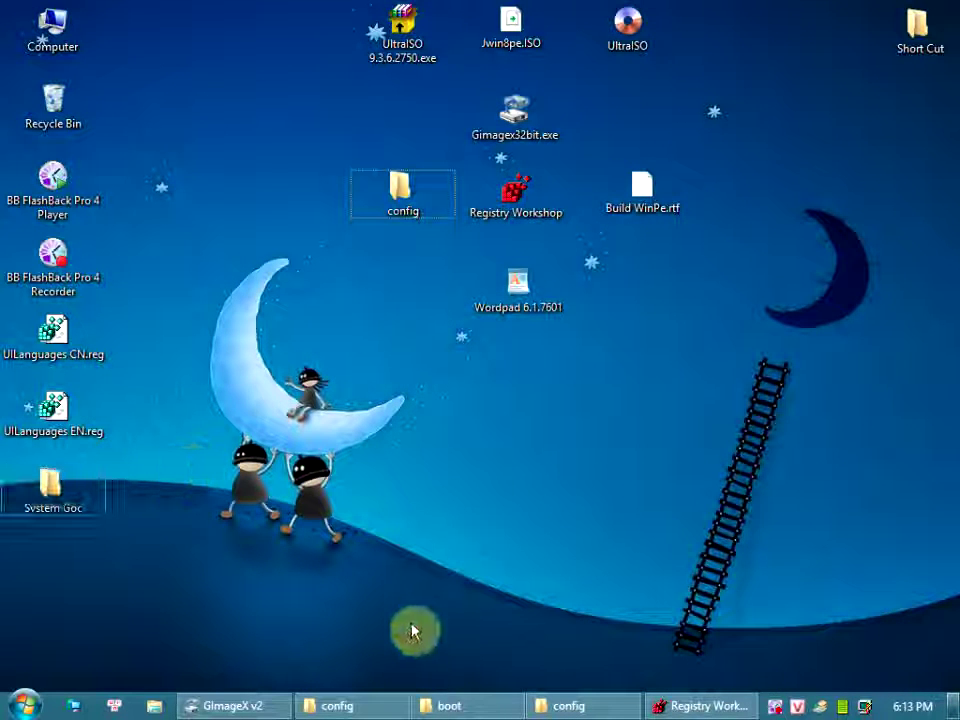
Go back up to Build WinPe\Windows on drive H and check its zh-CN language folder.
left_click(242, 707)
left_click(242, 707)
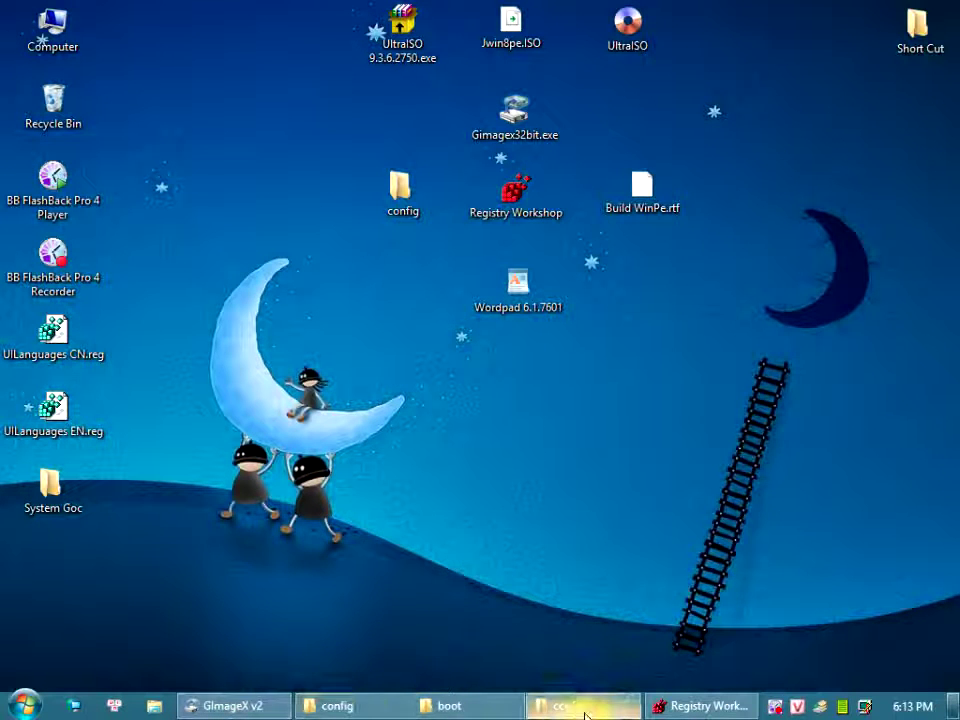
mouse_move(447, 714)
left_click(265, 600)
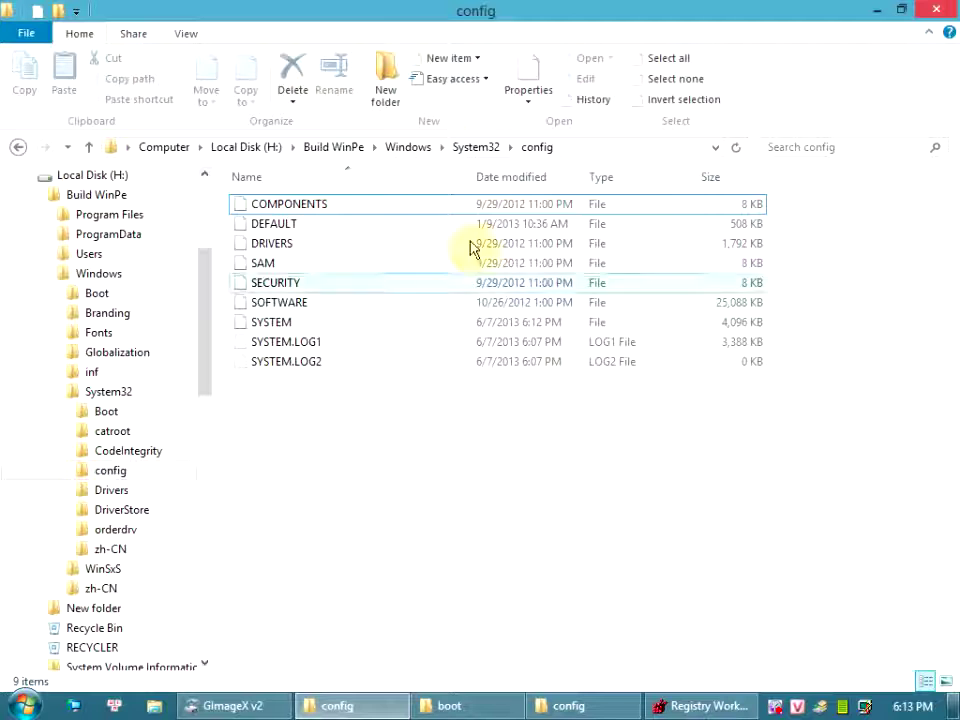
left_click(453, 150)
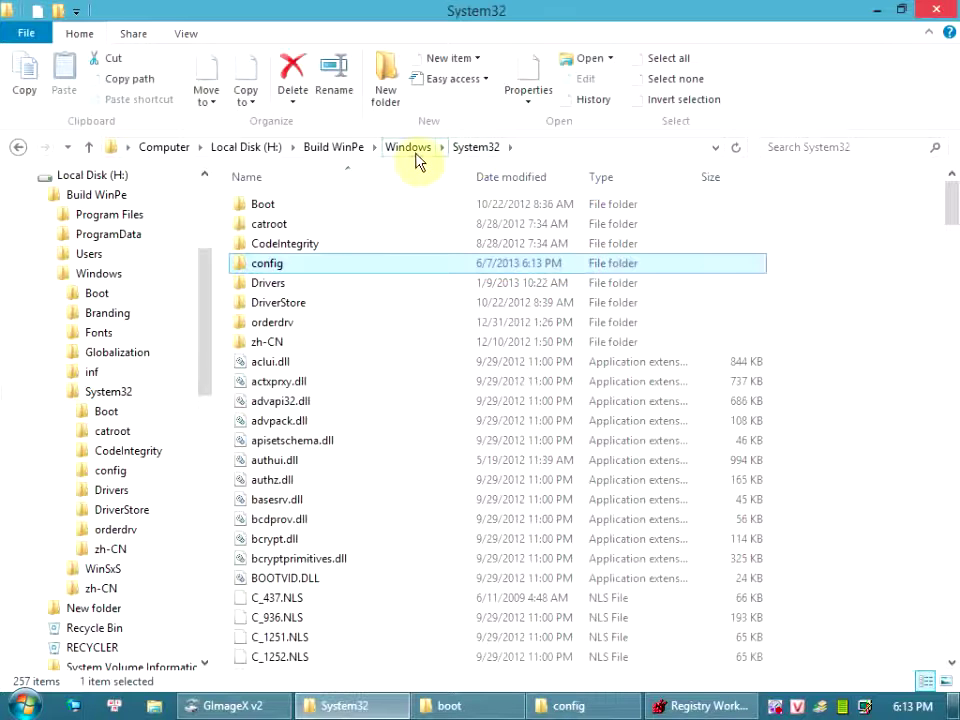
left_click(420, 156)
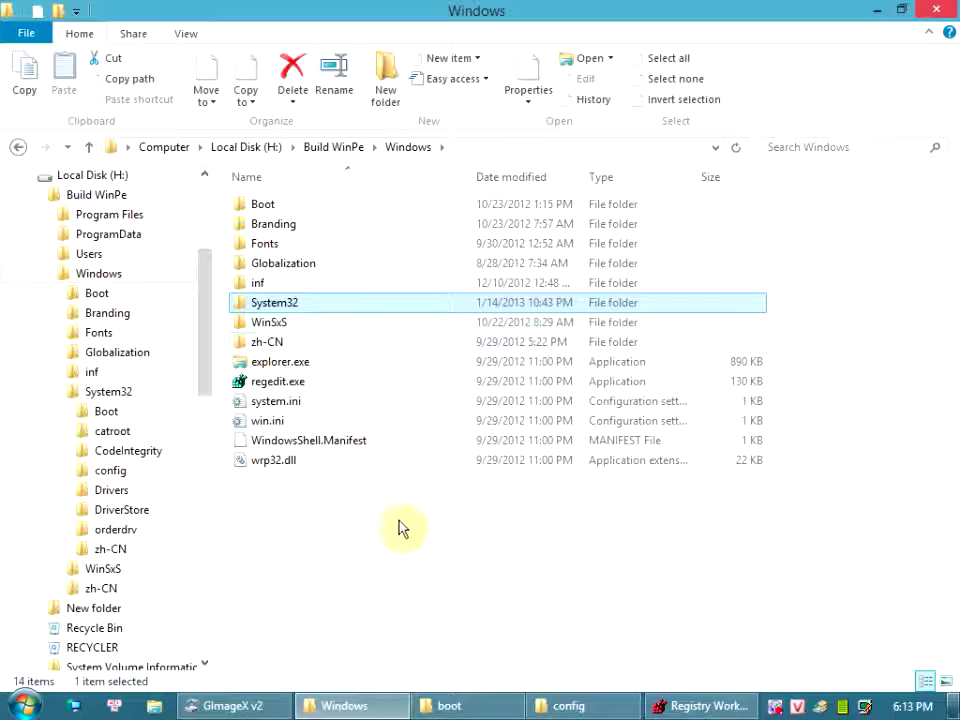
left_click(277, 346)
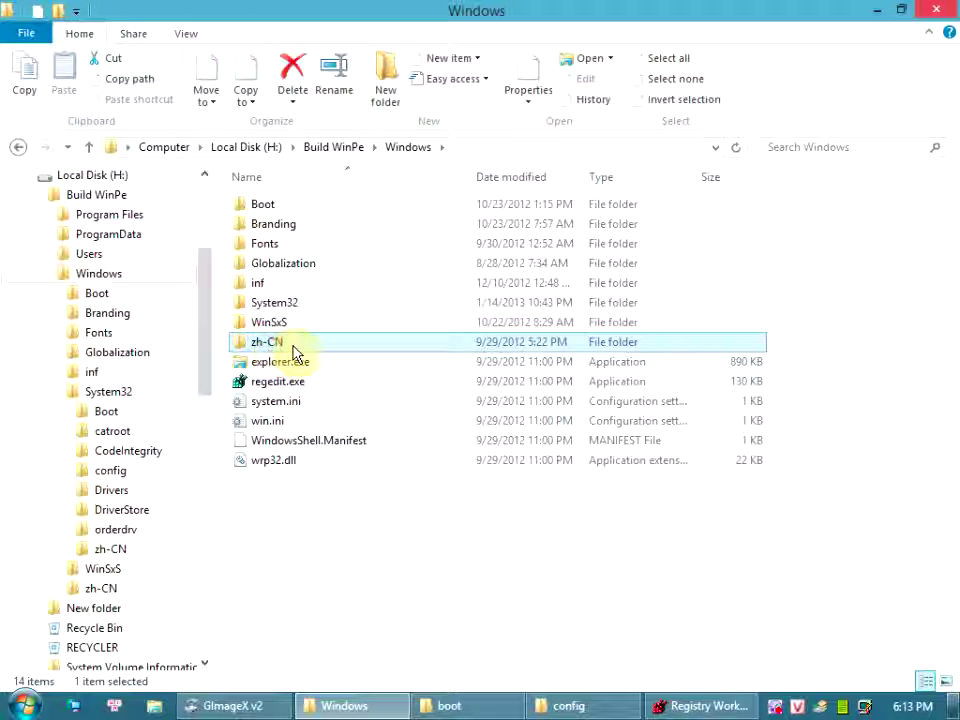
left_click(415, 579)
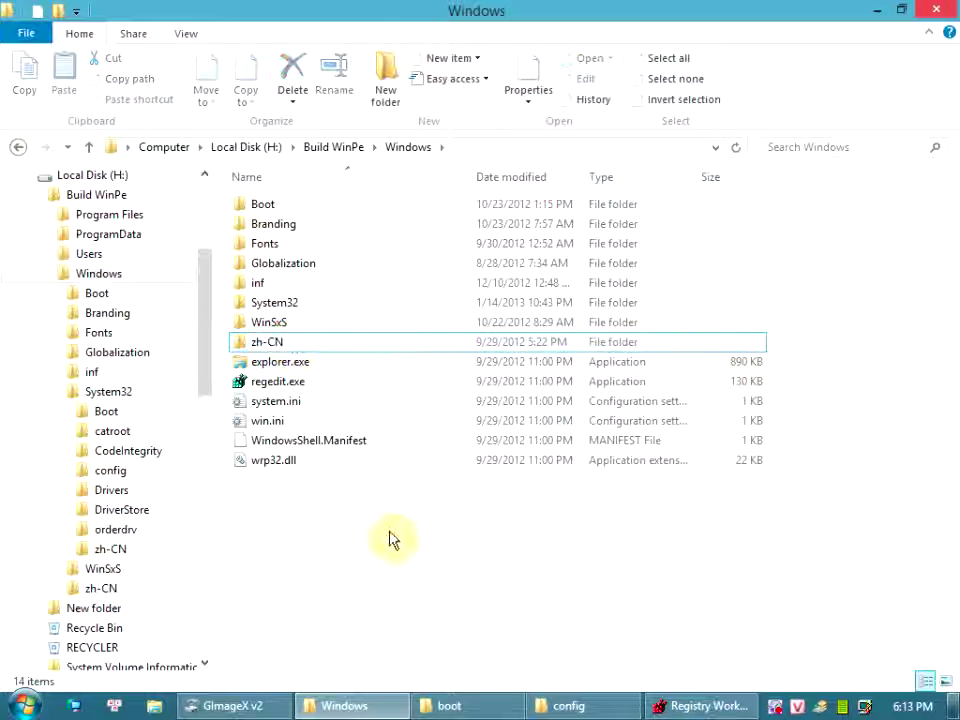
Go to the Windows folder on Boot (X:) and check the contents of its en-US folder.
left_click(461, 708)
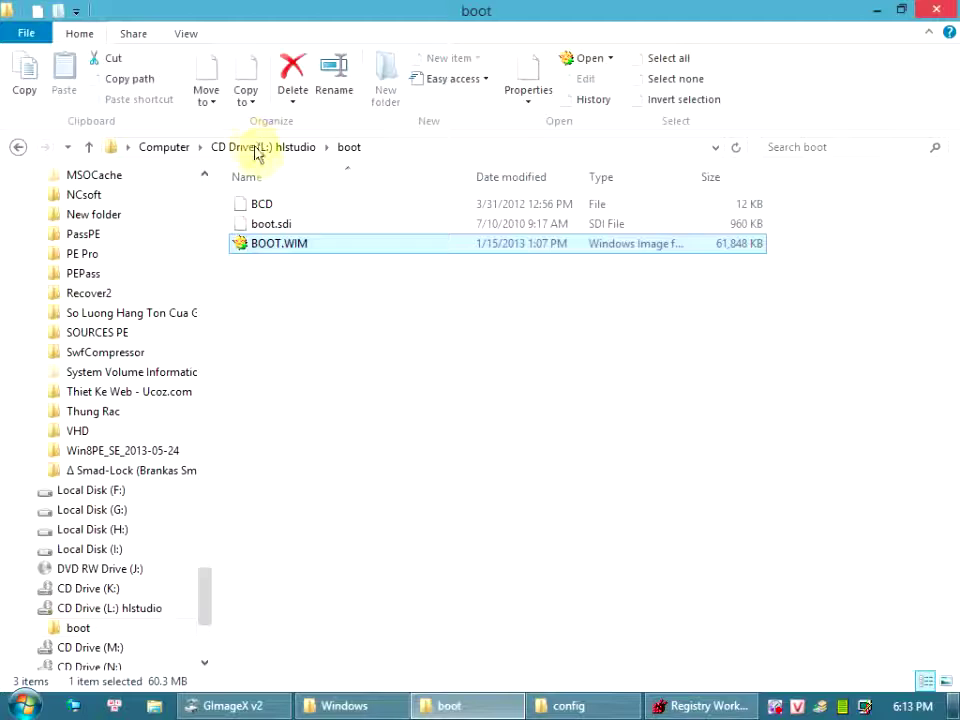
left_click(257, 150)
left_click(165, 152)
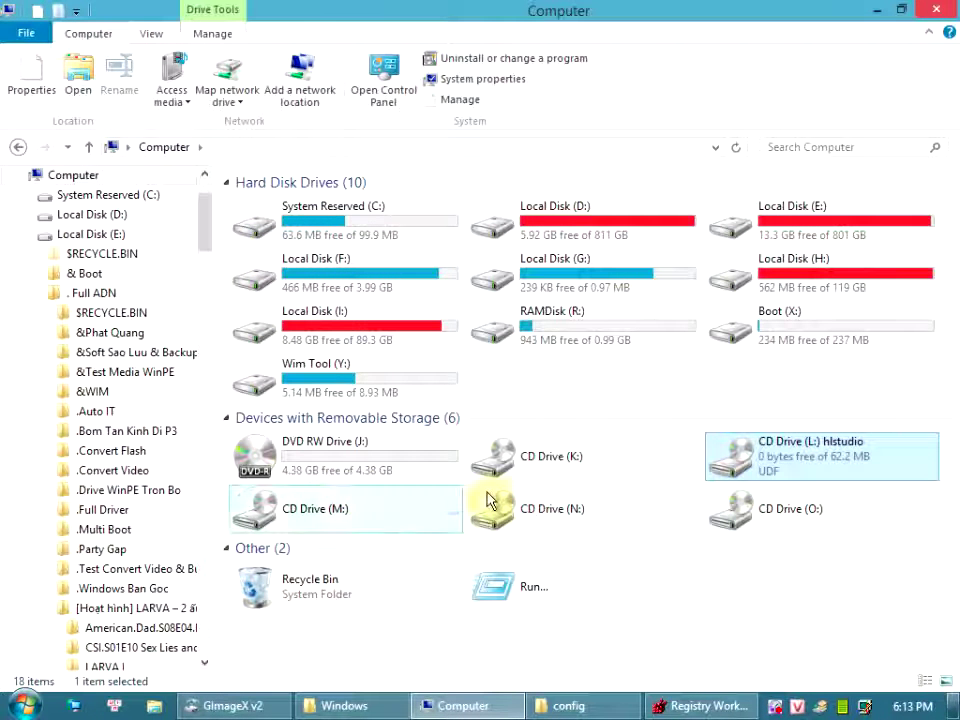
left_click(780, 344)
double_click(780, 344)
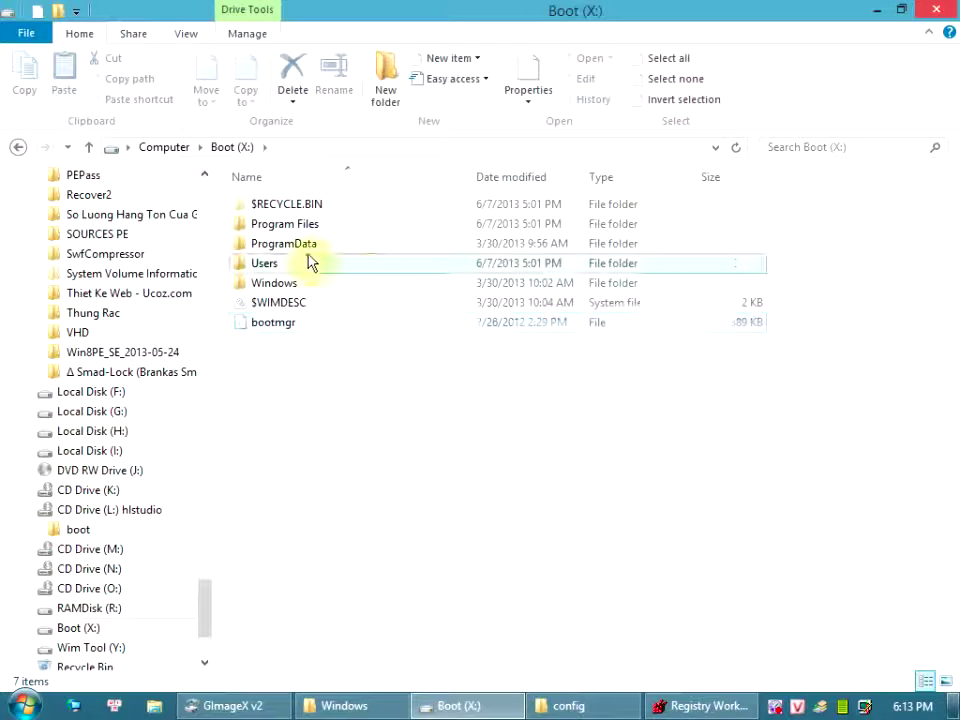
double_click(285, 284)
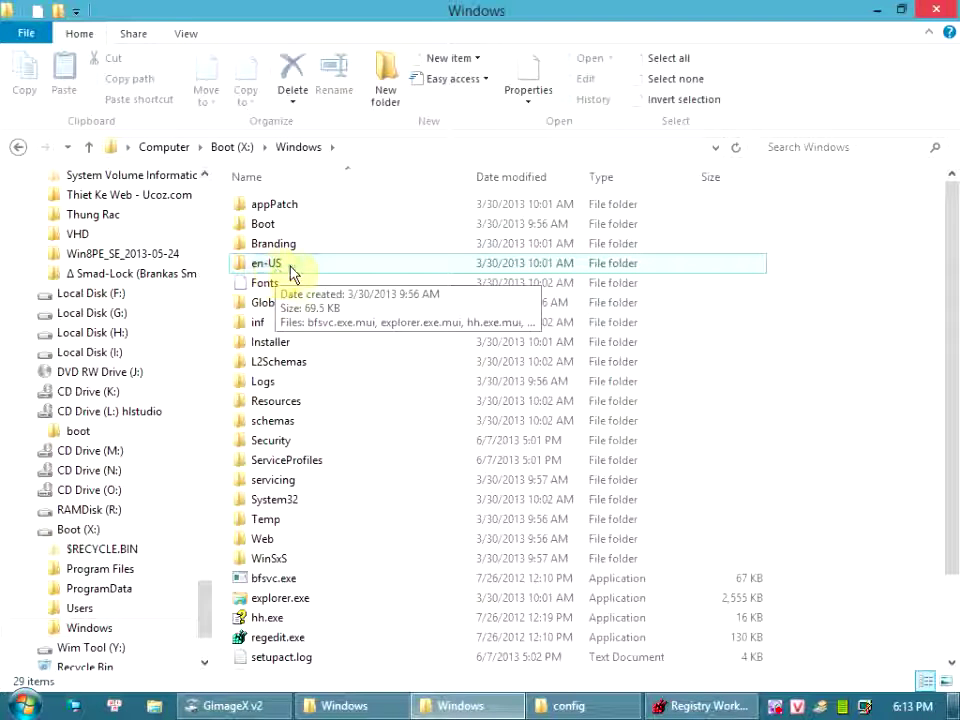
double_click(291, 274)
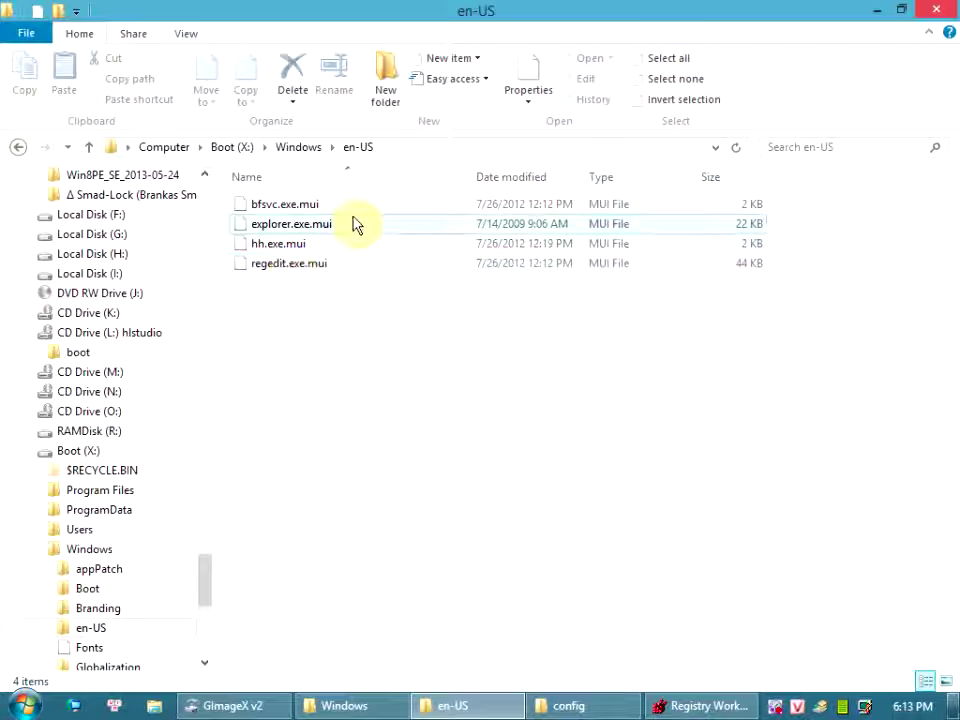
left_click(309, 150)
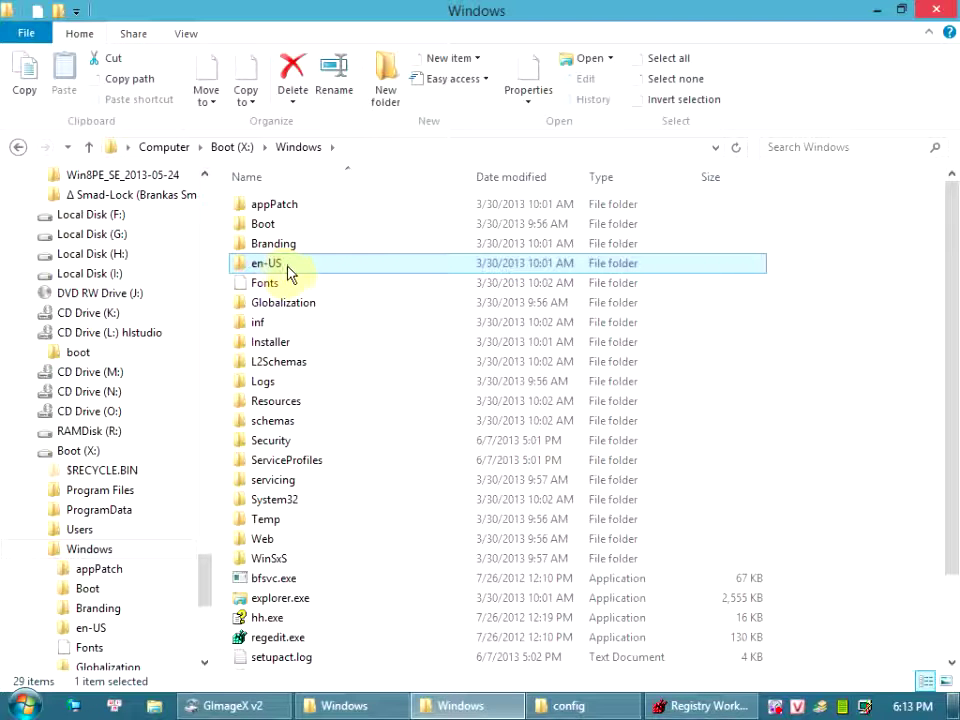
Copy the en-US folder from Windows on Boot (X:) into Build WinPe\Windows on drive H.
right_click(286, 266)
left_click(346, 508)
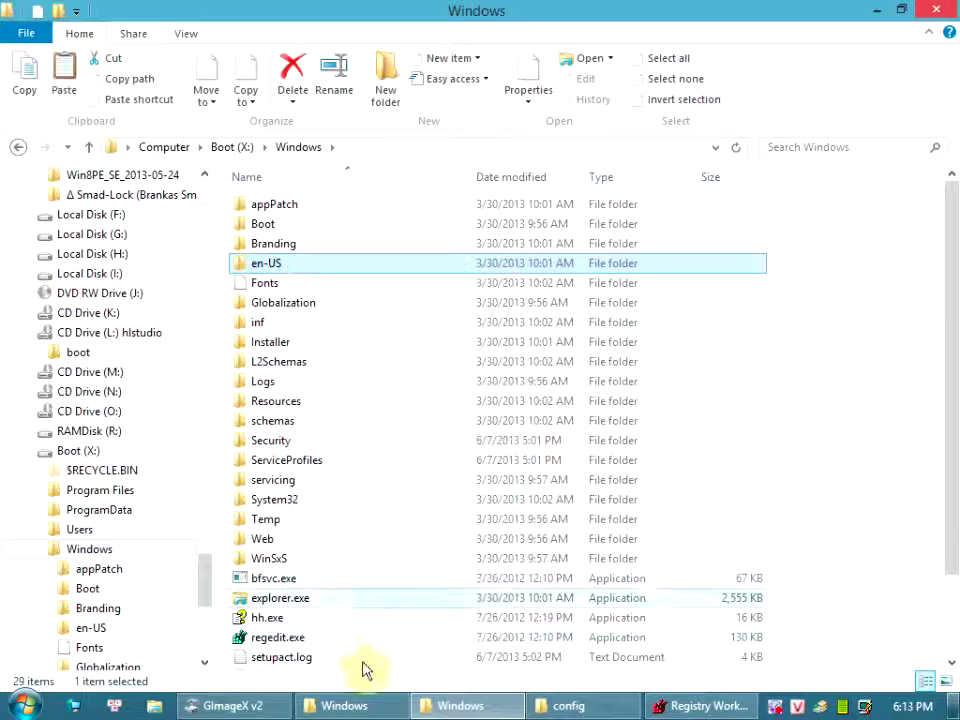
left_click(350, 708)
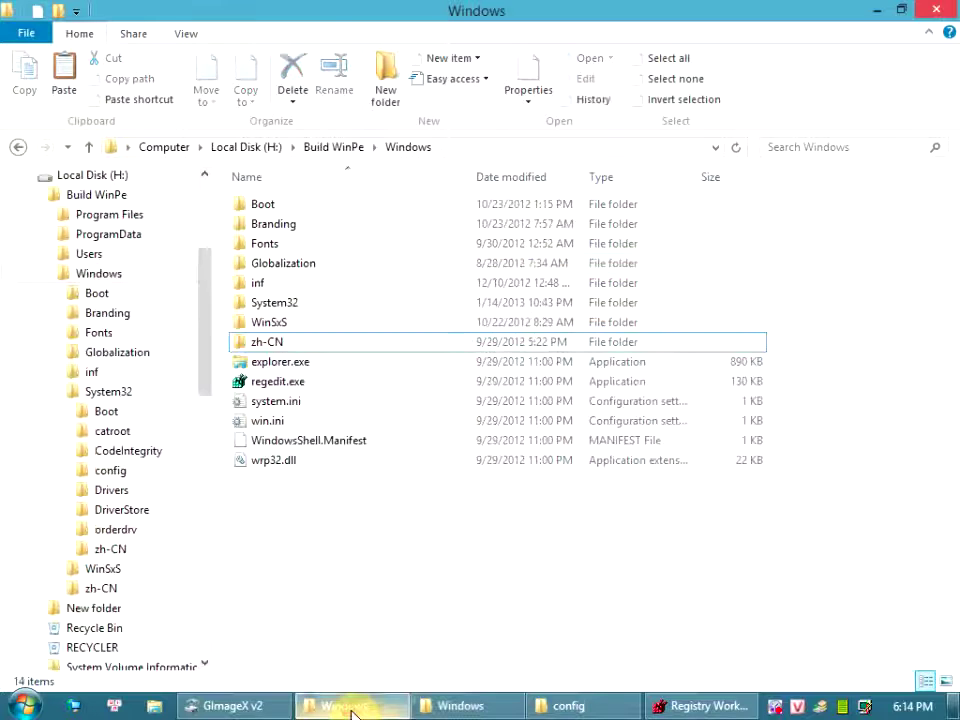
right_click(320, 530)
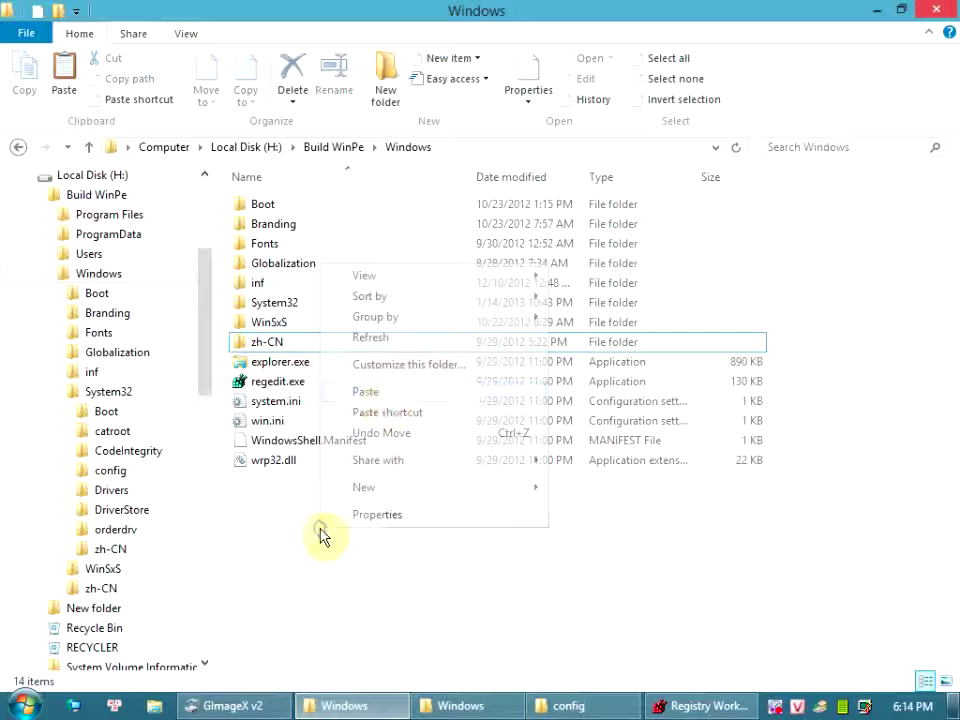
left_click(381, 394)
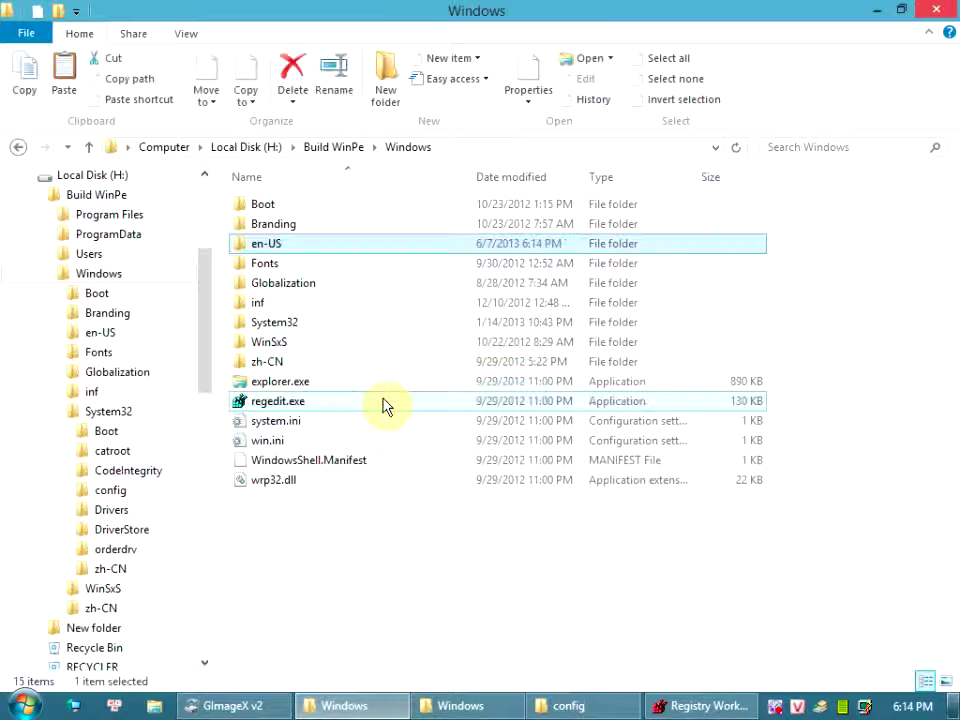
Rename the zh-CN folder in Build WinPe\Windows as zh-CN Goc and move it to the desktop.
left_click(275, 366)
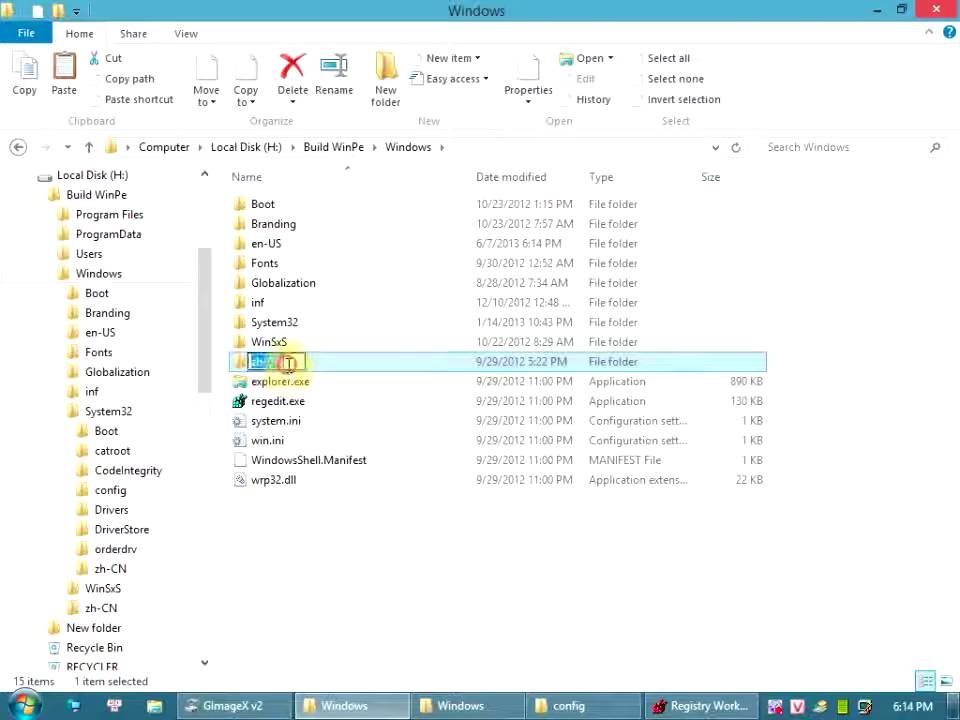
type("1")
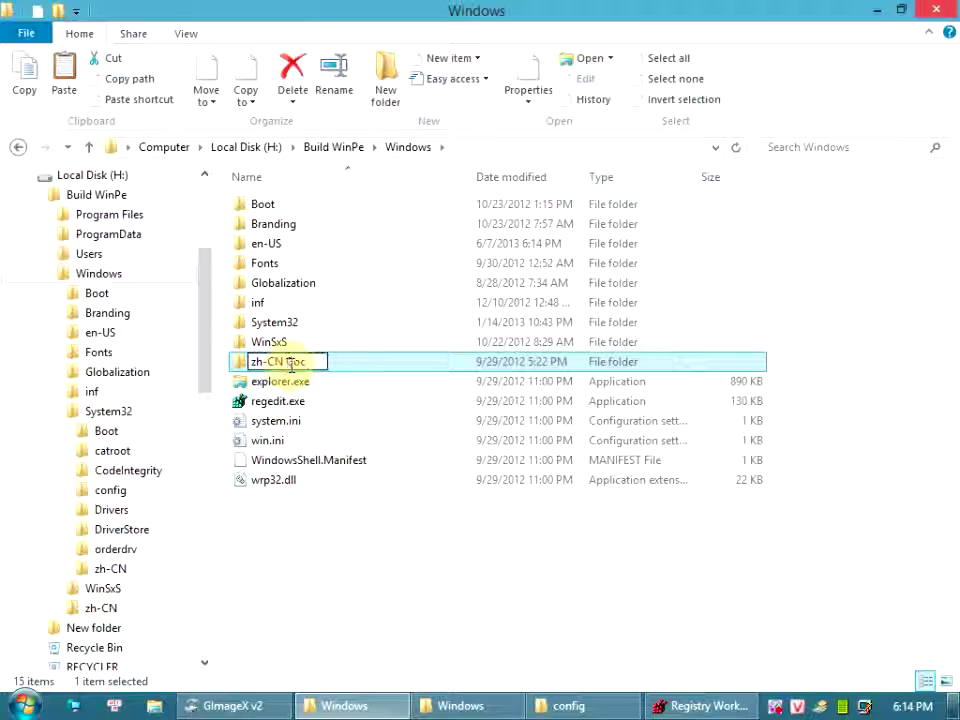
left_click(300, 402)
left_click(291, 364)
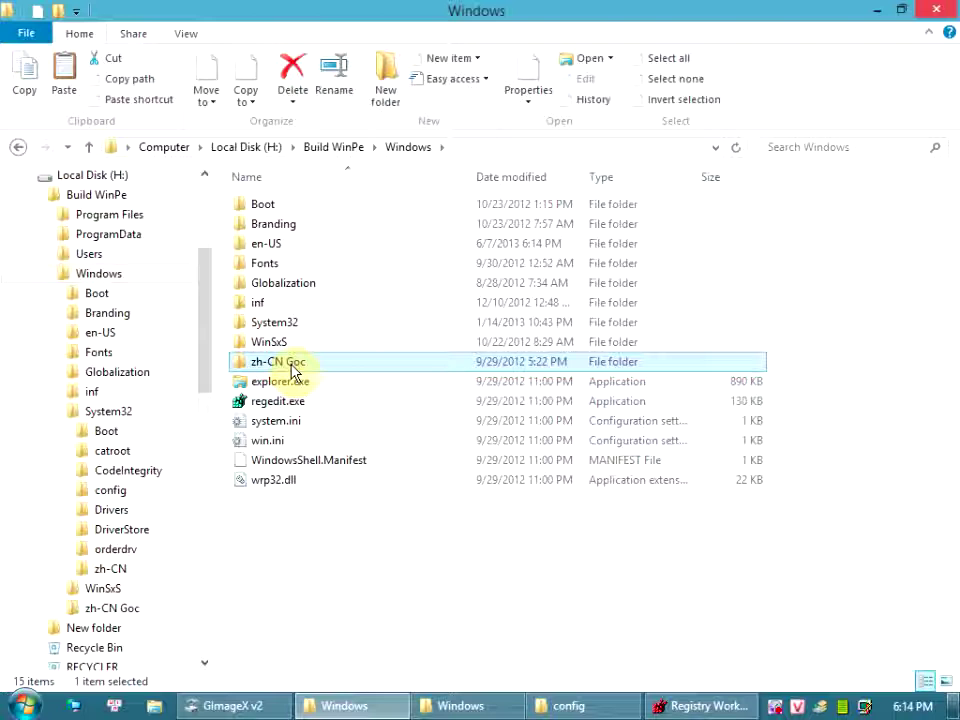
left_click(955, 706)
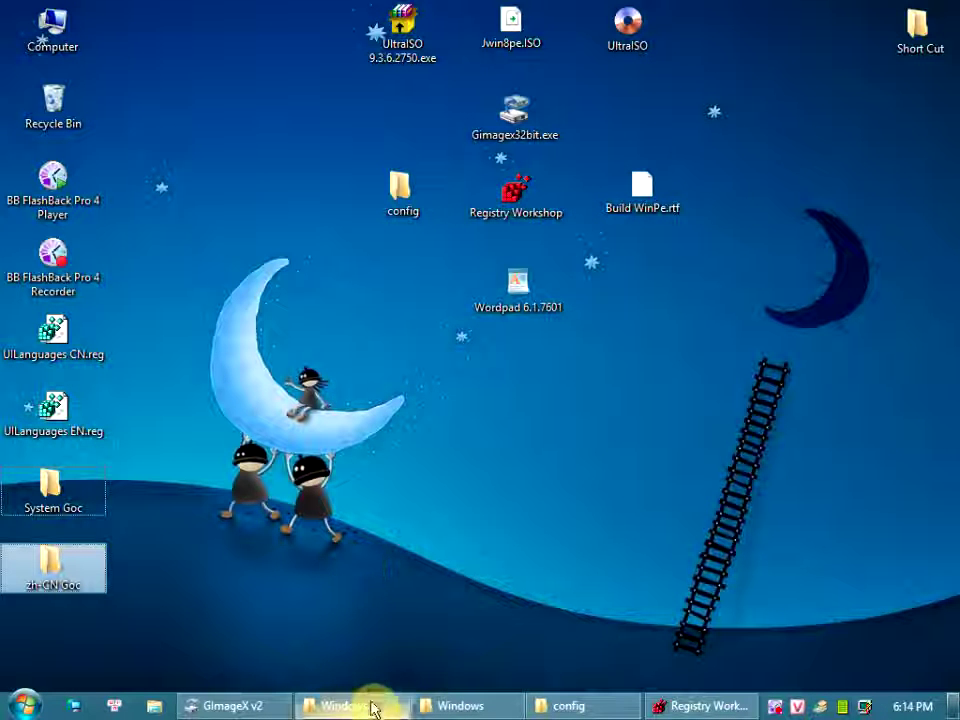
Go to Windows\System32 on Boot (X:) and check the properties of its en-US folder.
left_click(558, 706)
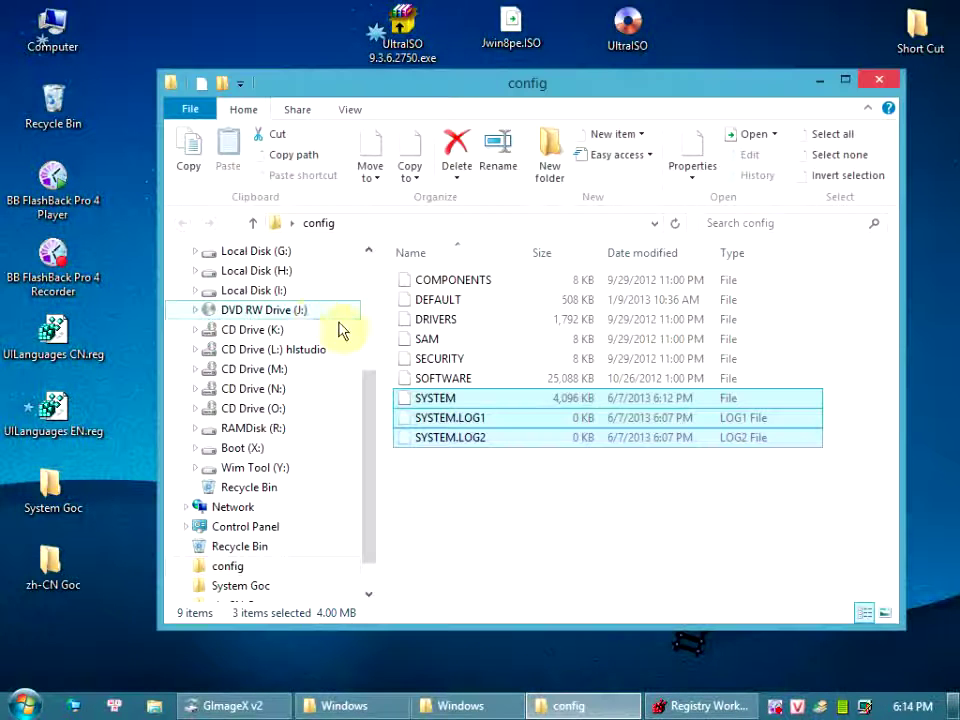
left_click(410, 502)
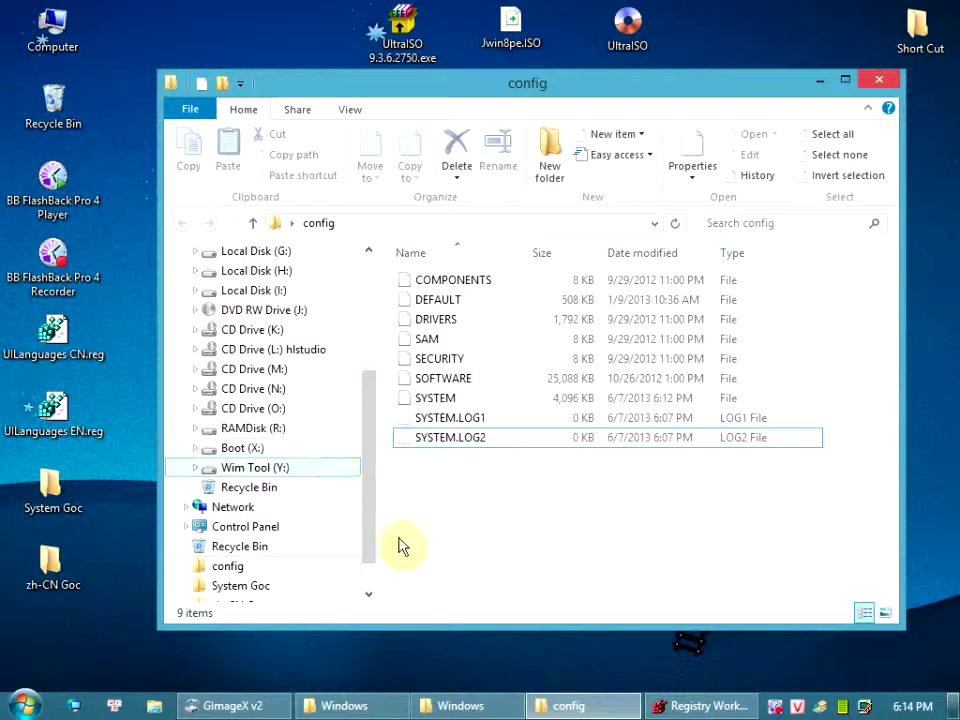
left_click(484, 700)
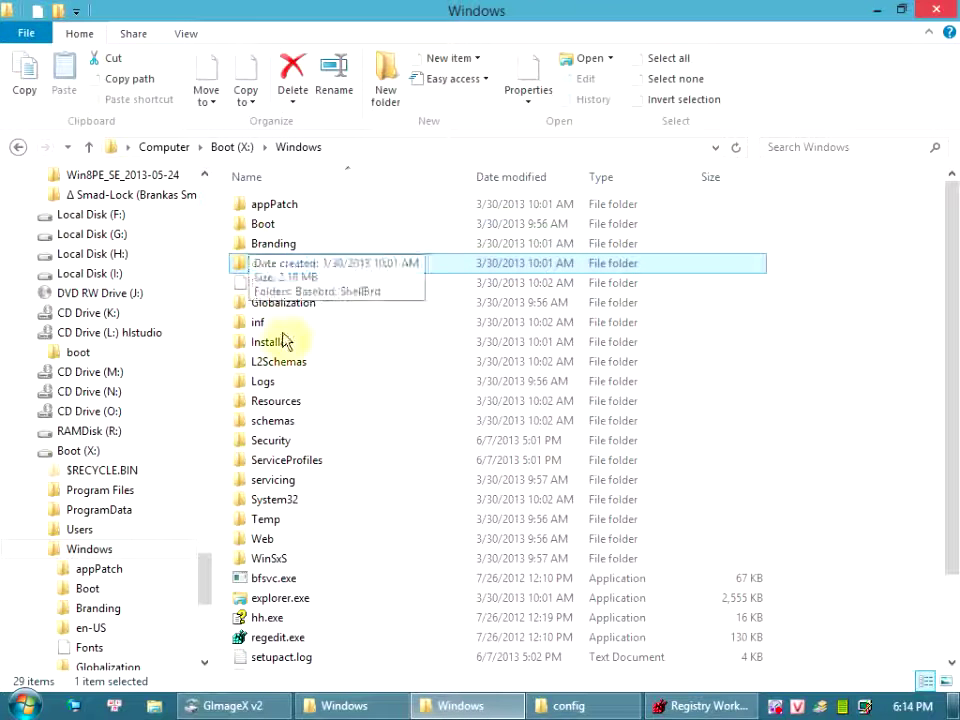
left_click(292, 500)
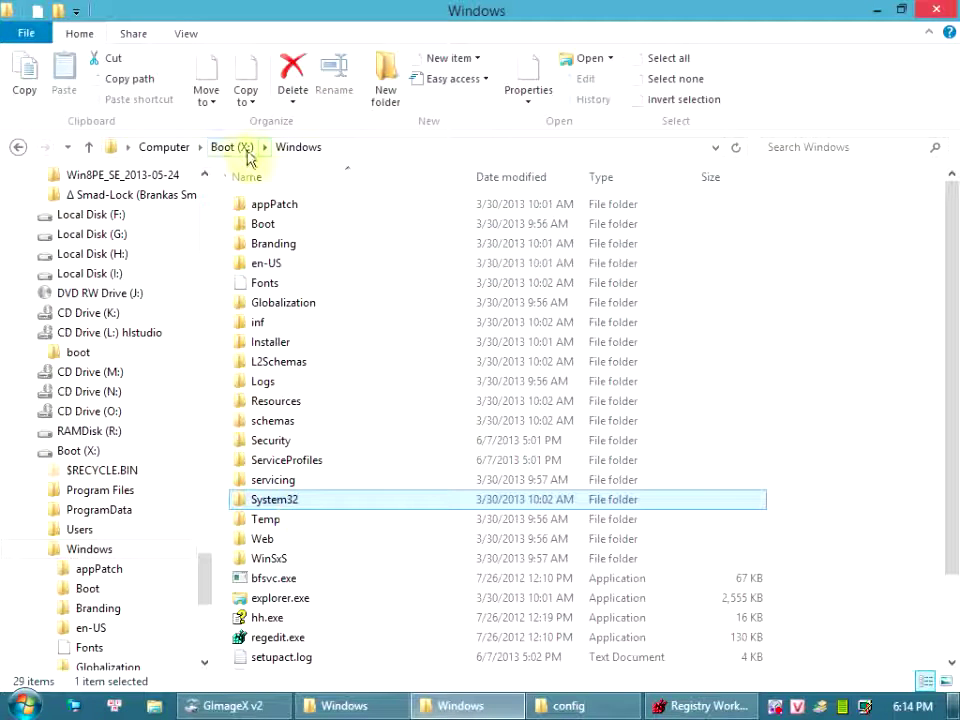
double_click(298, 502)
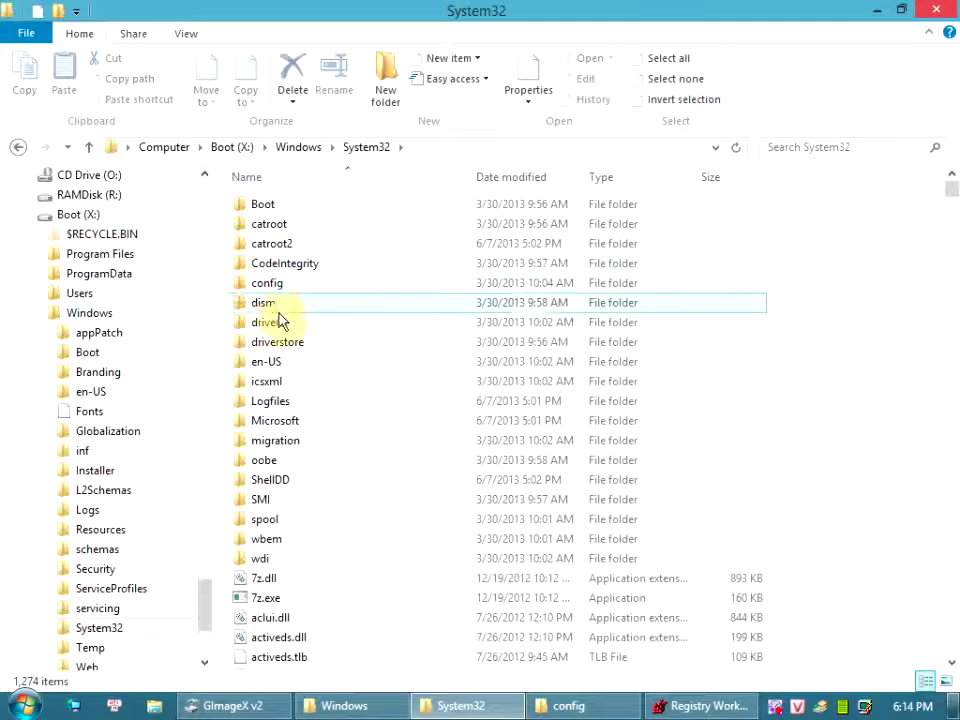
left_click(285, 364)
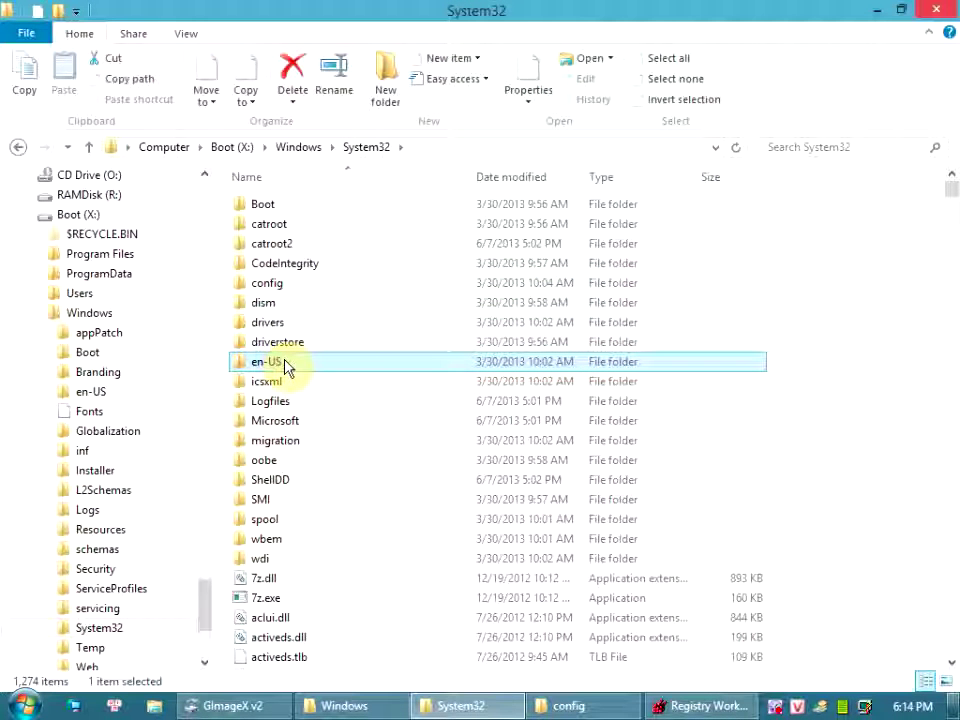
right_click(285, 364)
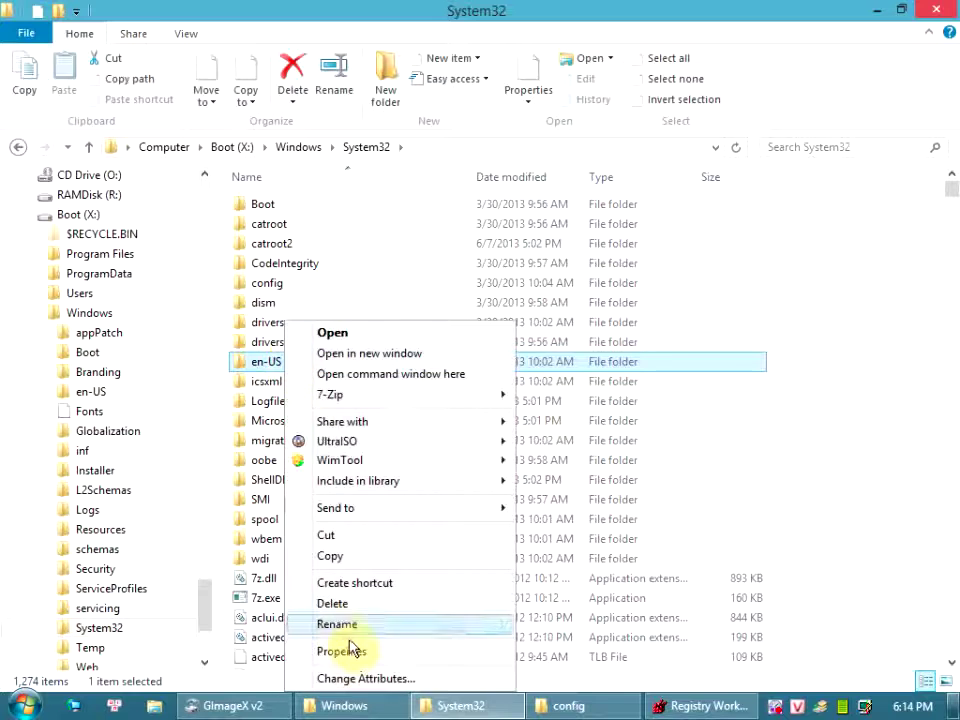
left_click(343, 649)
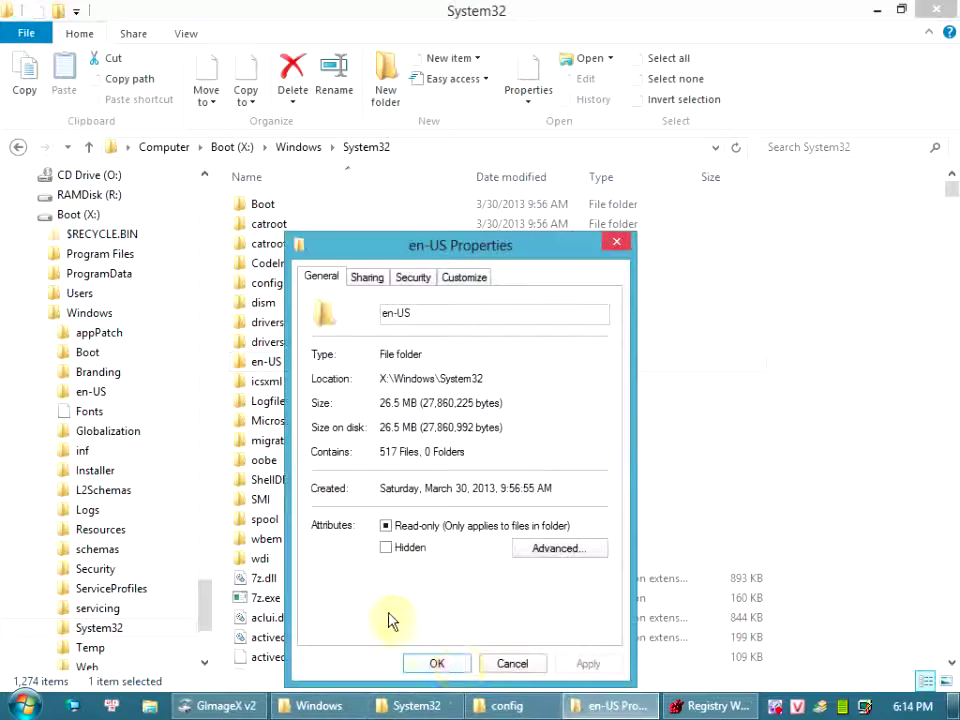
left_click(440, 664)
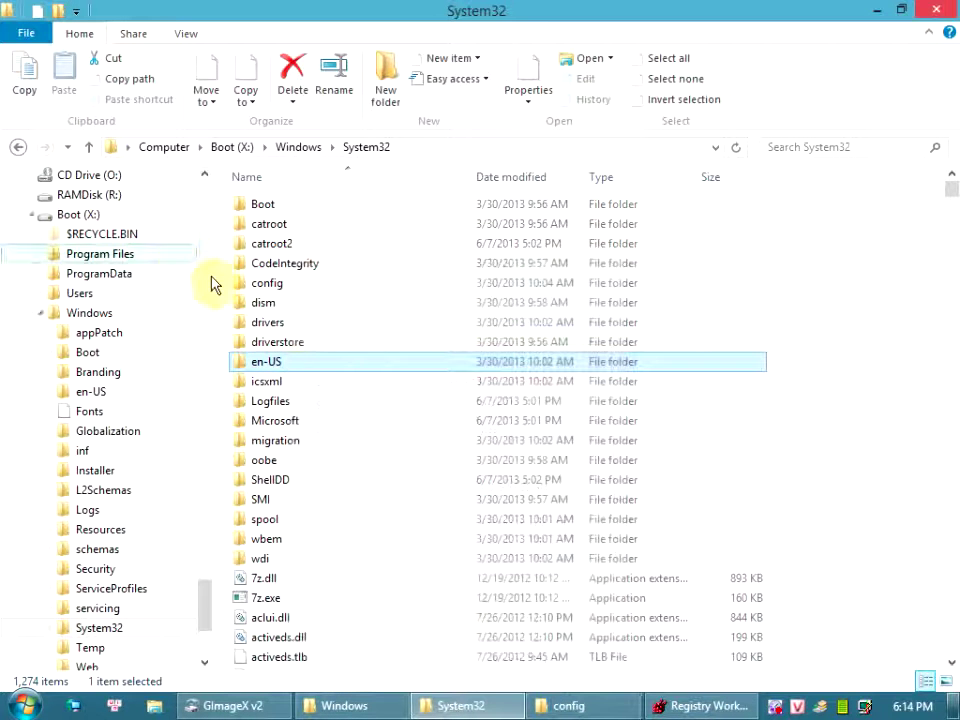
Copy the en-US folder from System32 on Boot (X:) into Build WinPe\Windows\System32 on drive H.
right_click(285, 370)
left_click(340, 556)
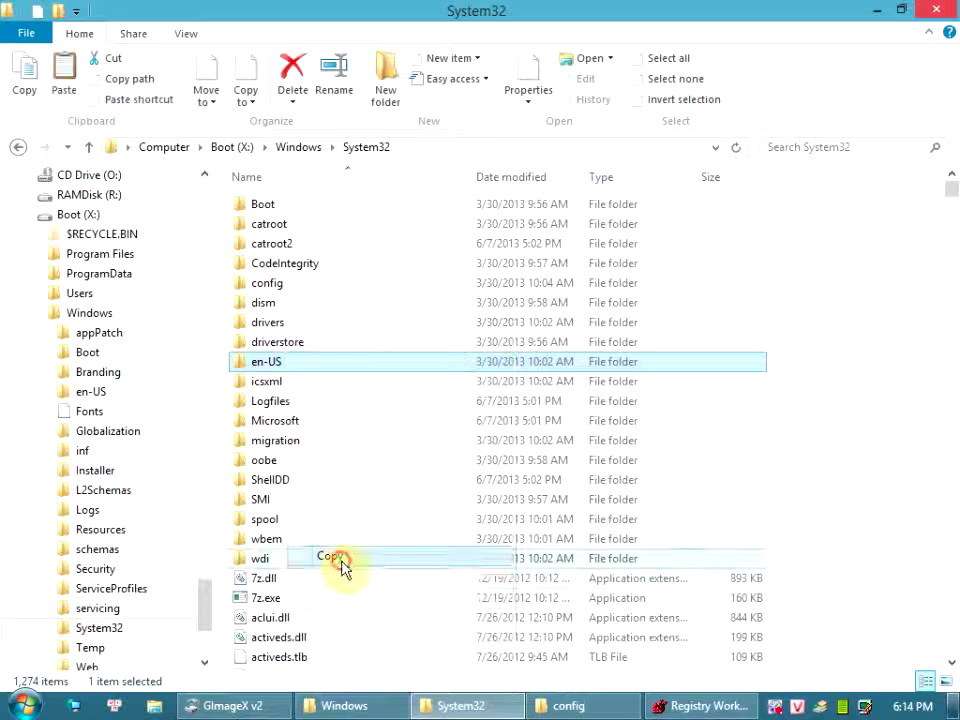
left_click(345, 706)
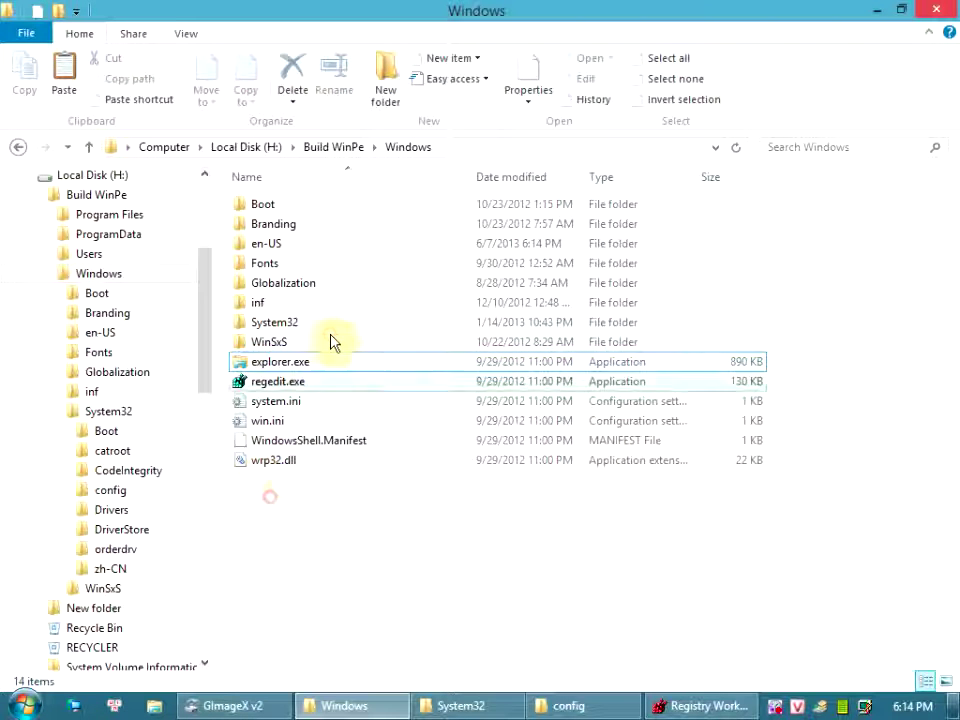
double_click(285, 322)
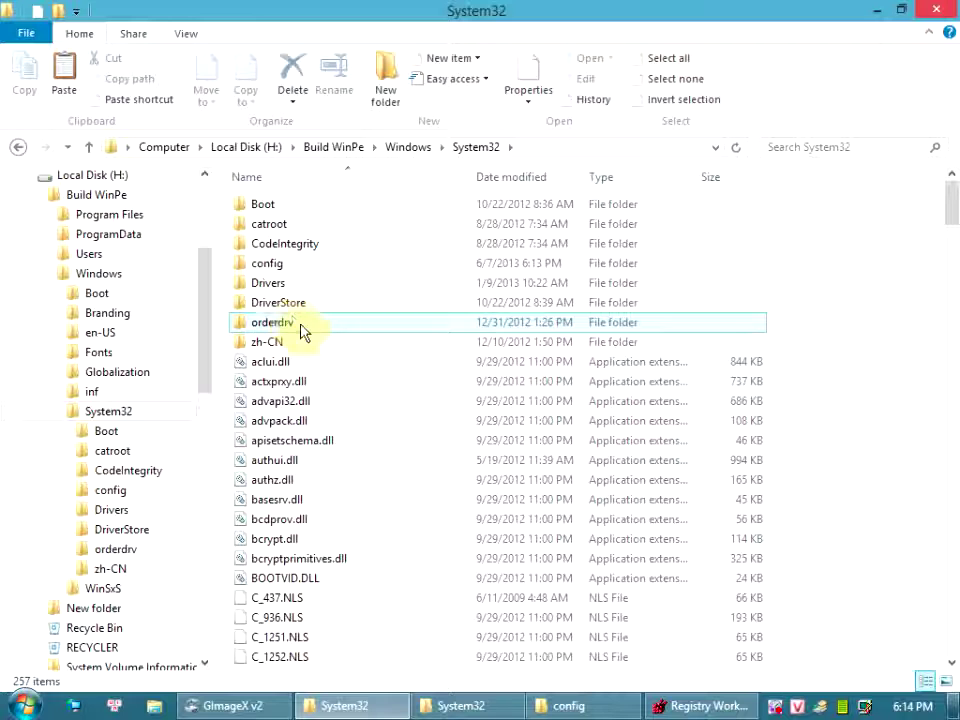
left_click(304, 342)
key("ctrl+v")
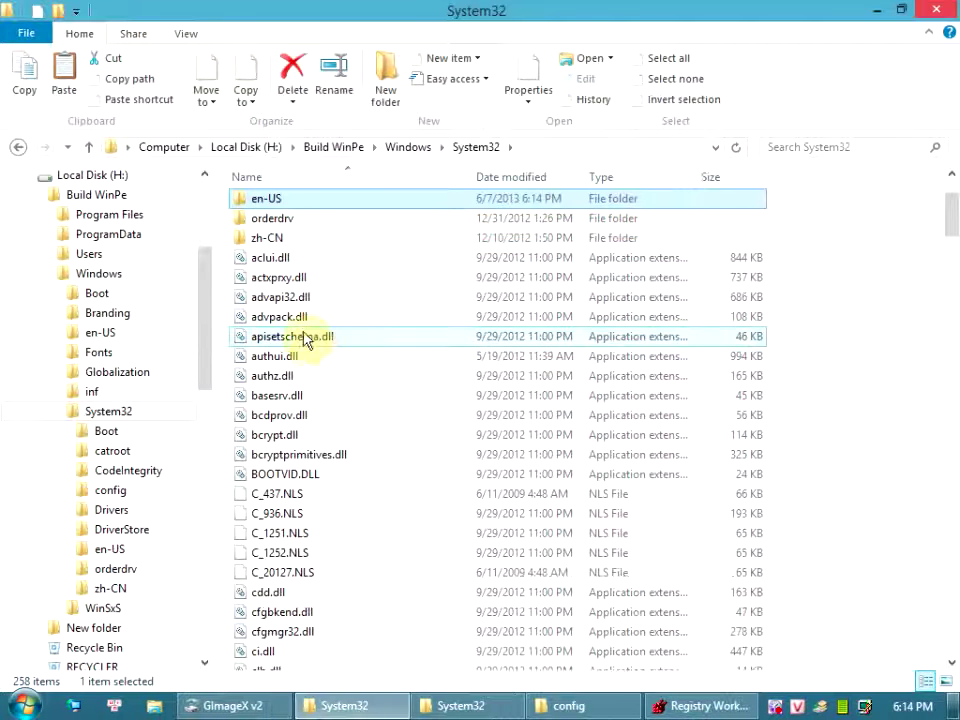
scroll(300, 330, "up", 2)
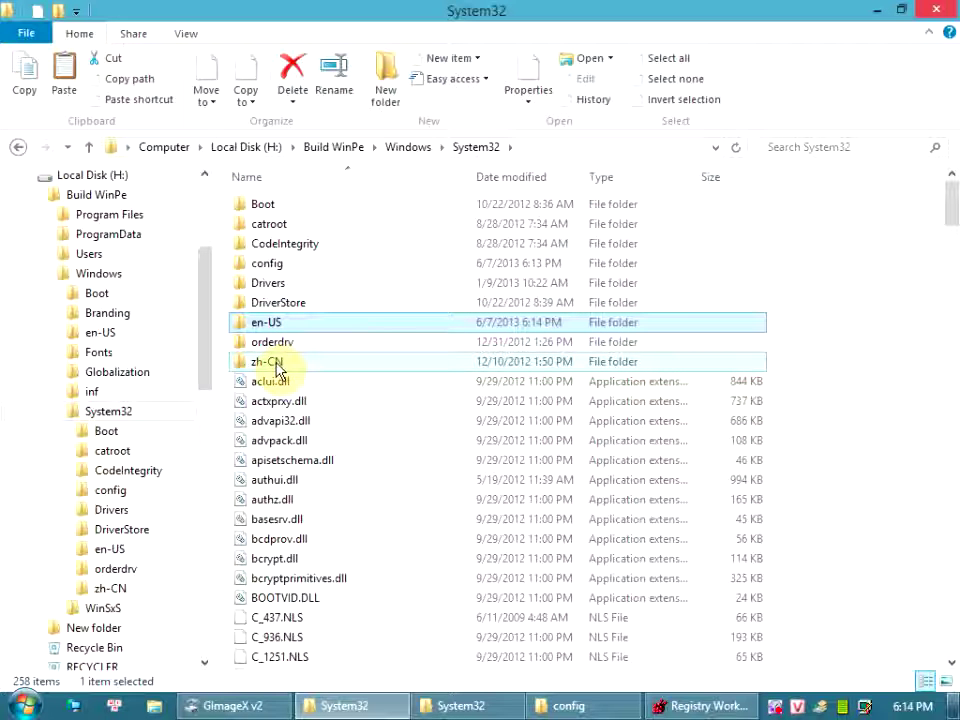
Check the contents of the zh-CN folder in Build WinPe\Windows\System32 and return to System32.
left_click(274, 344)
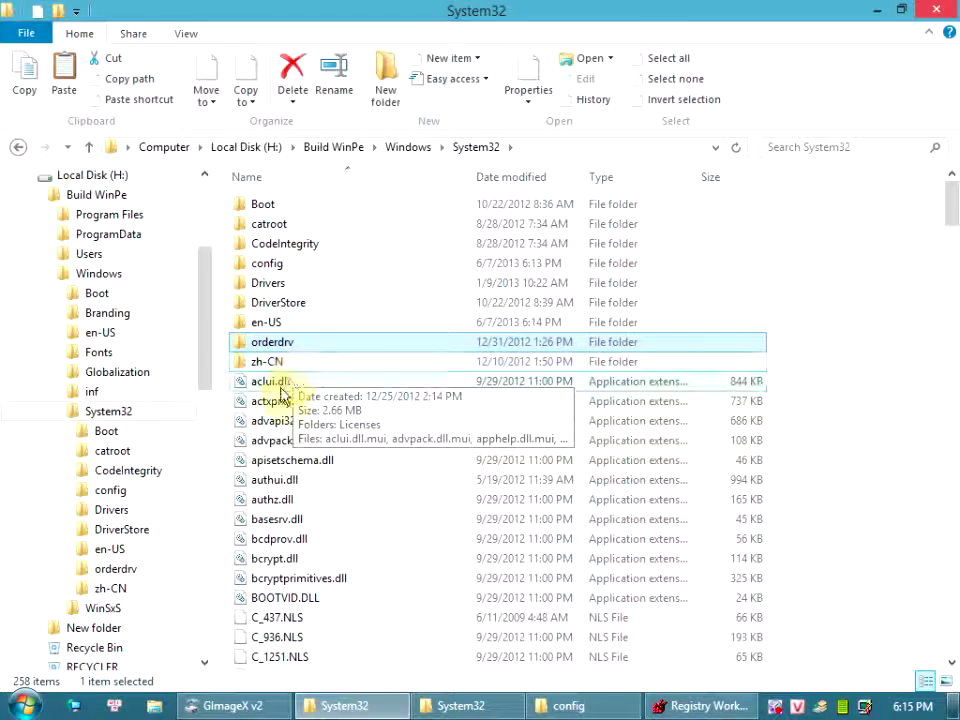
double_click(278, 366)
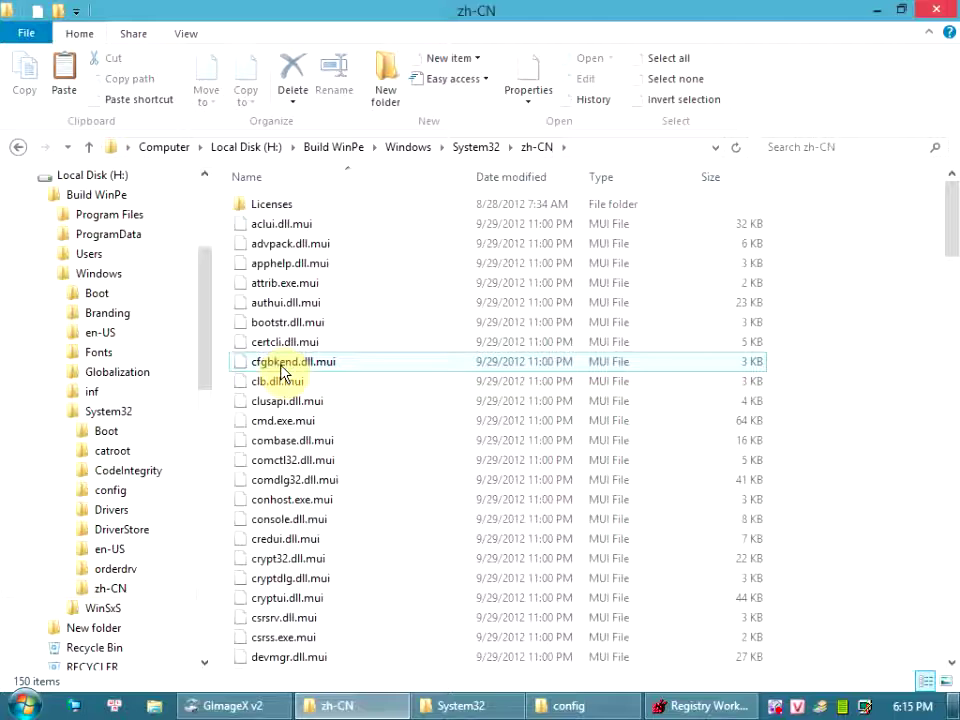
left_click(481, 150)
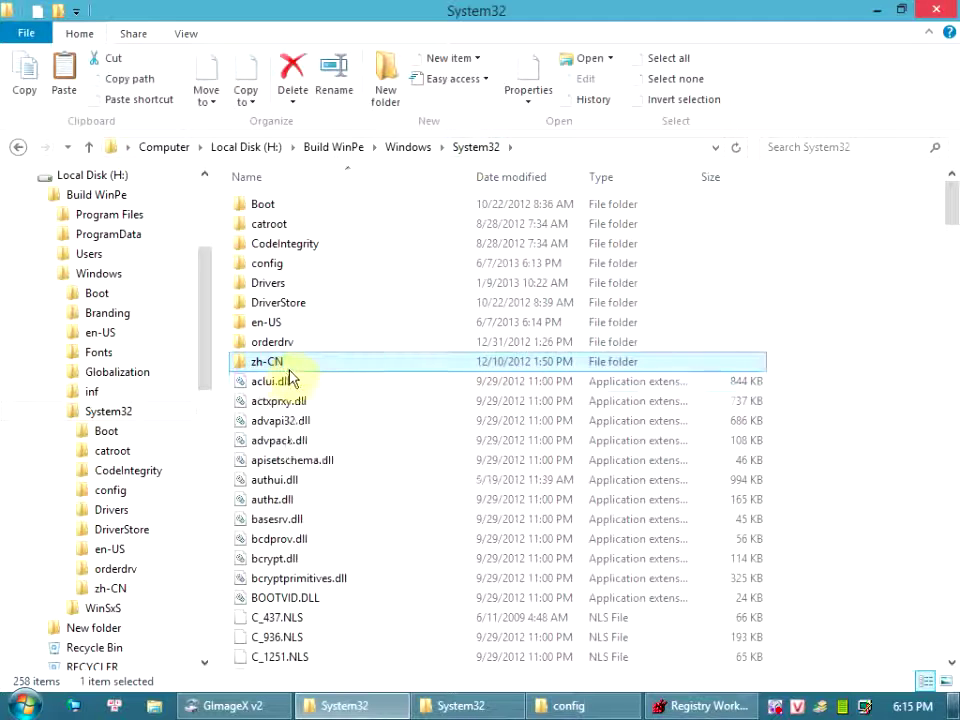
left_click(307, 372)
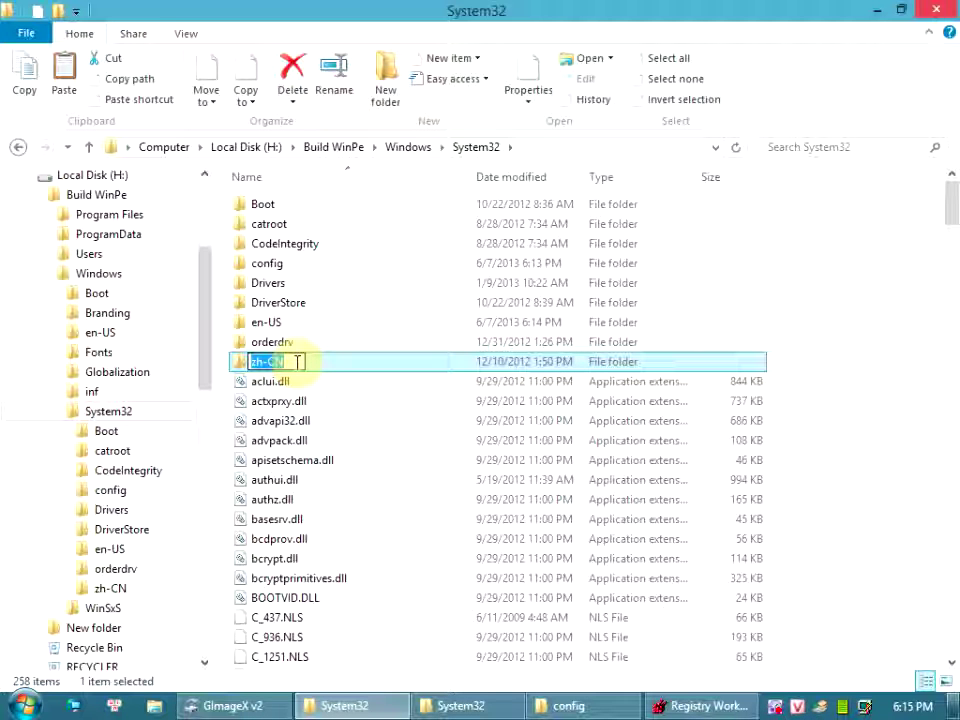
left_click(279, 381)
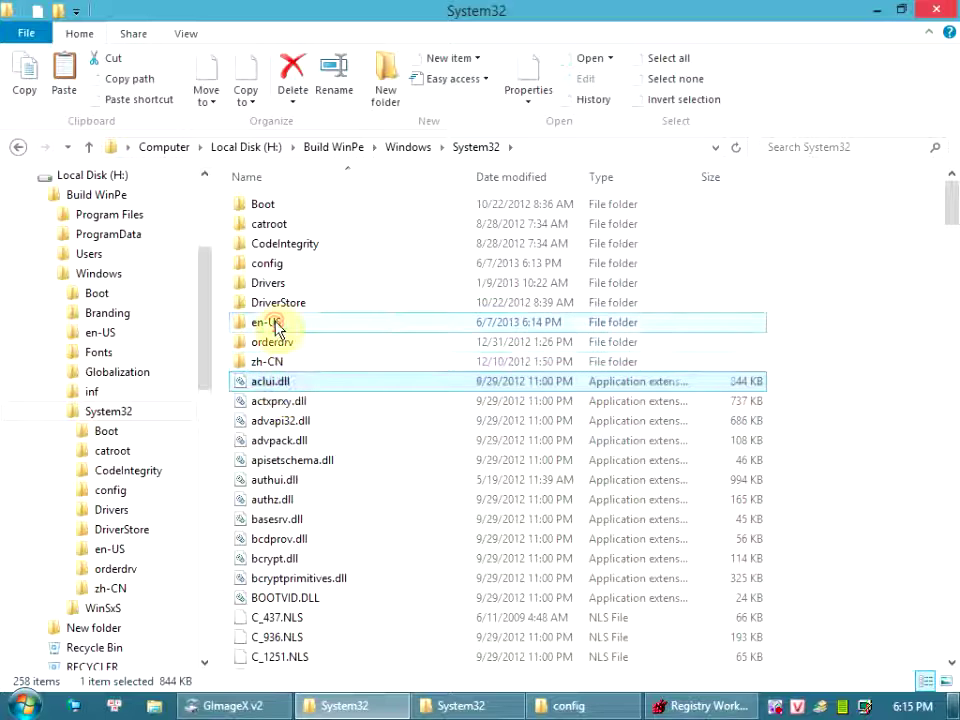
Move all files from System32\en-US in Build WinPe into the neighbouring zh-CN folder, skipping files with the same names.
double_click(275, 326)
key("ctrl+a")
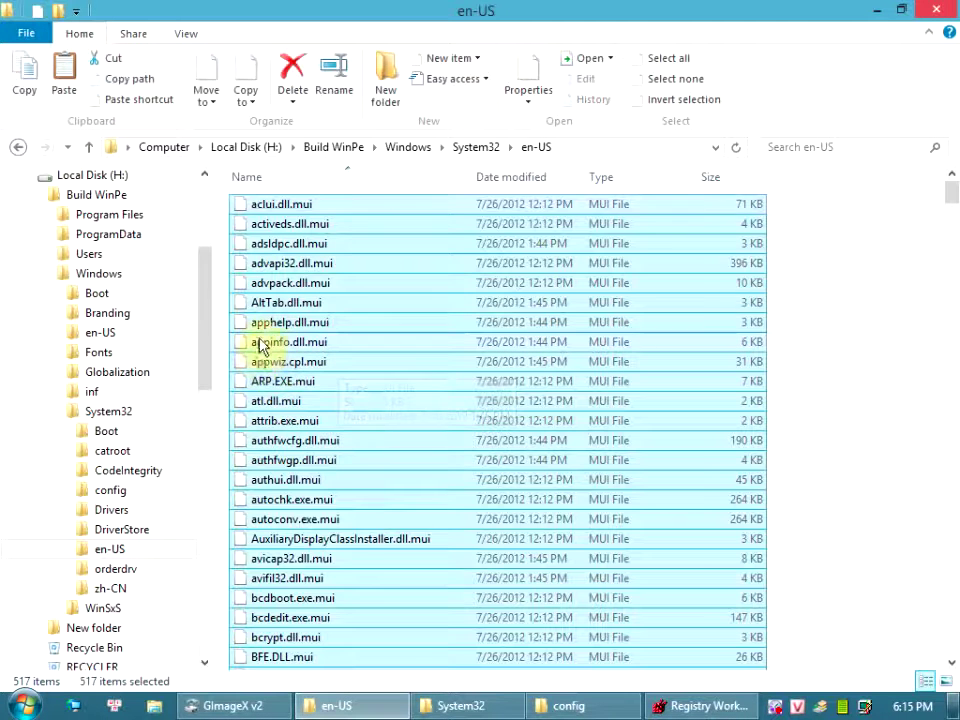
right_click(278, 322)
left_click(315, 394)
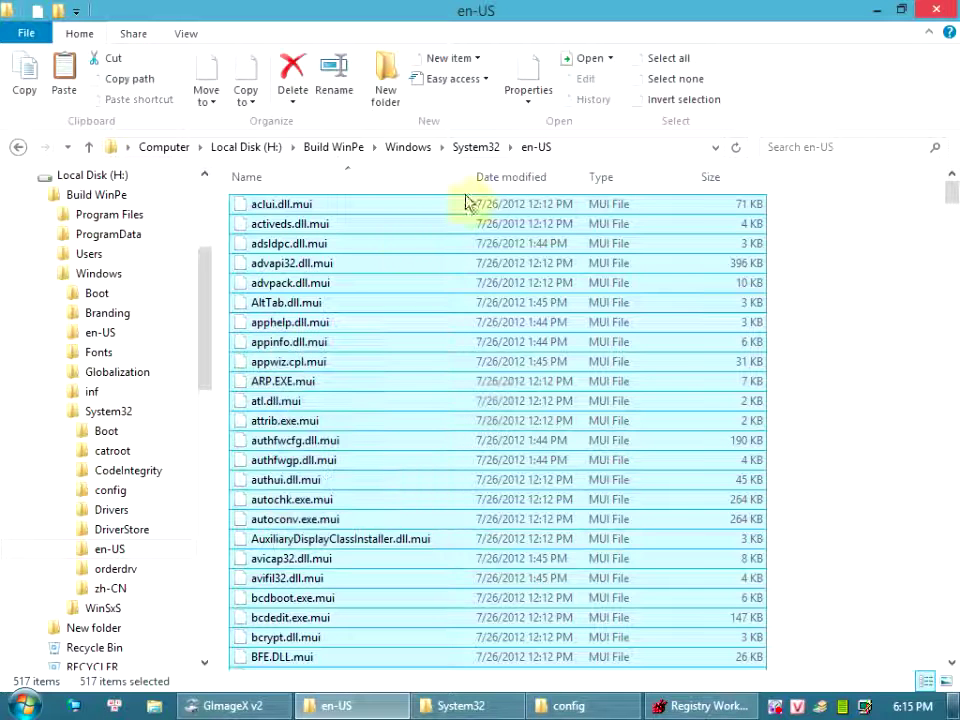
left_click(486, 162)
double_click(281, 364)
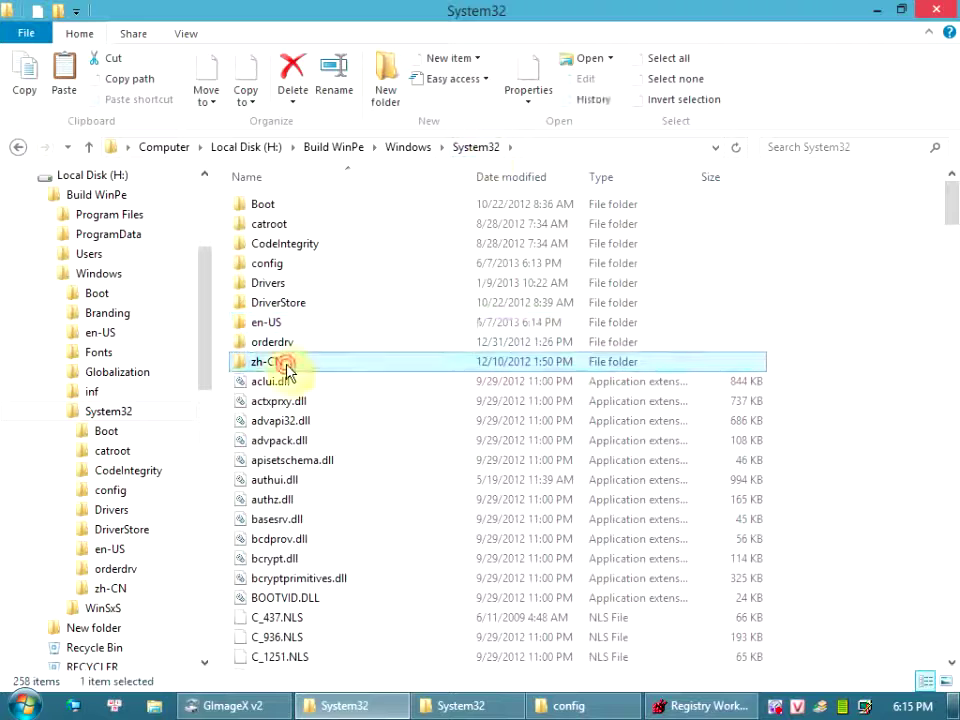
left_click(333, 390)
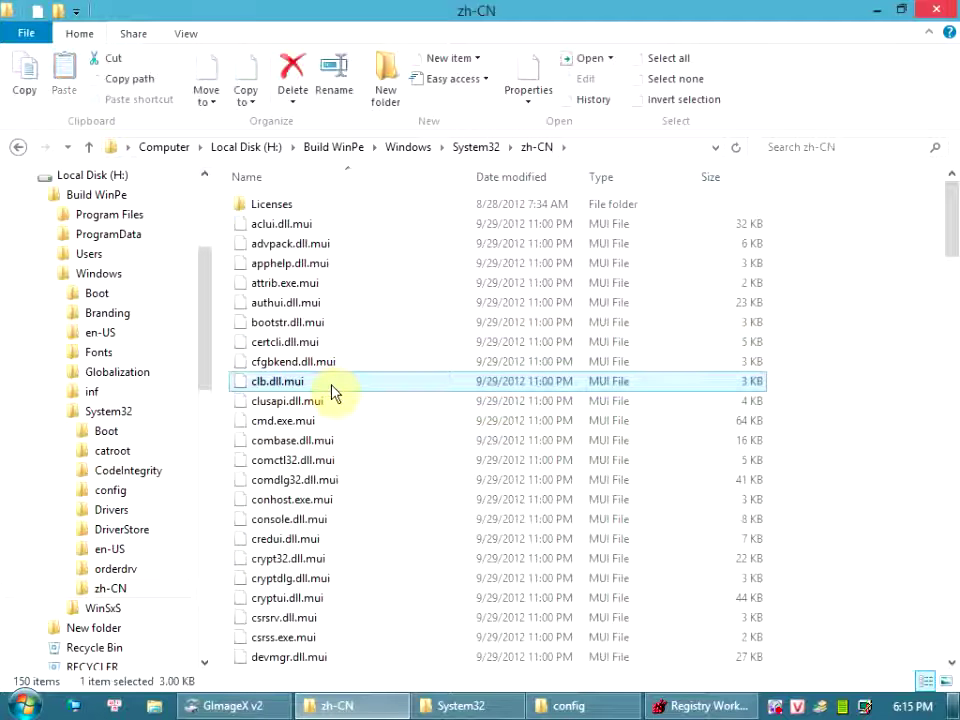
key("ctrl+v")
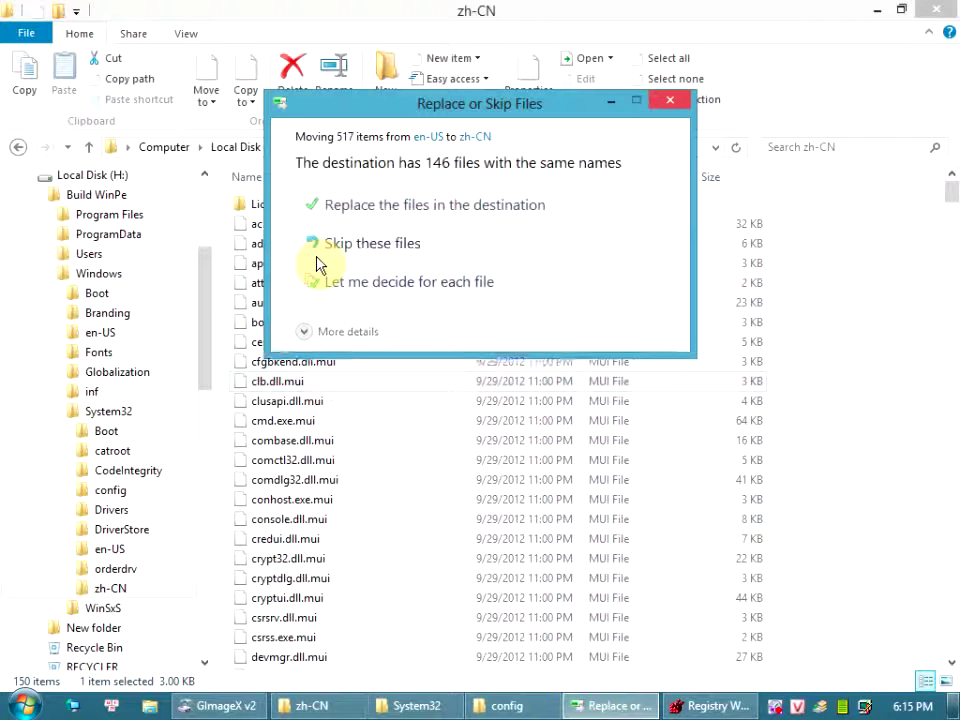
left_click(372, 257)
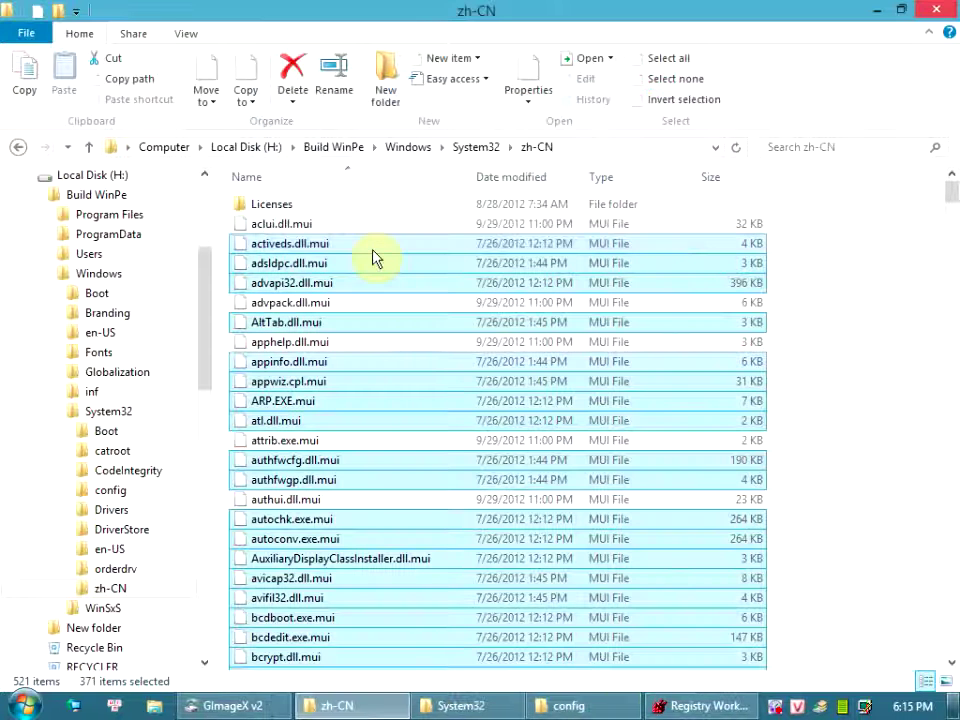
Check the properties of the files just moved into the zh-CN folder.
right_click(552, 382)
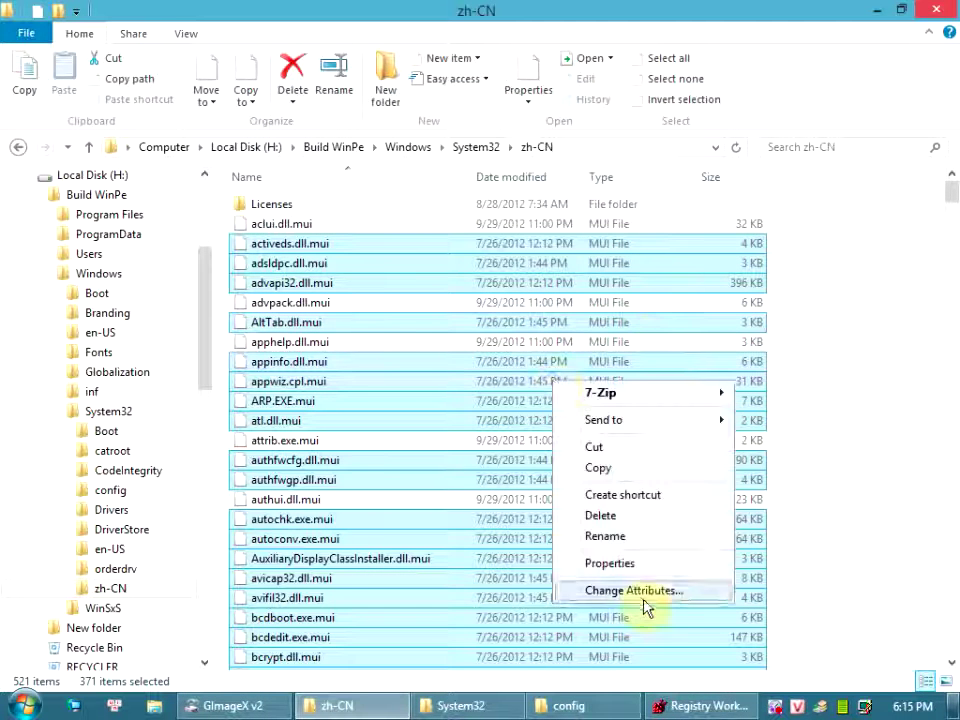
left_click(625, 564)
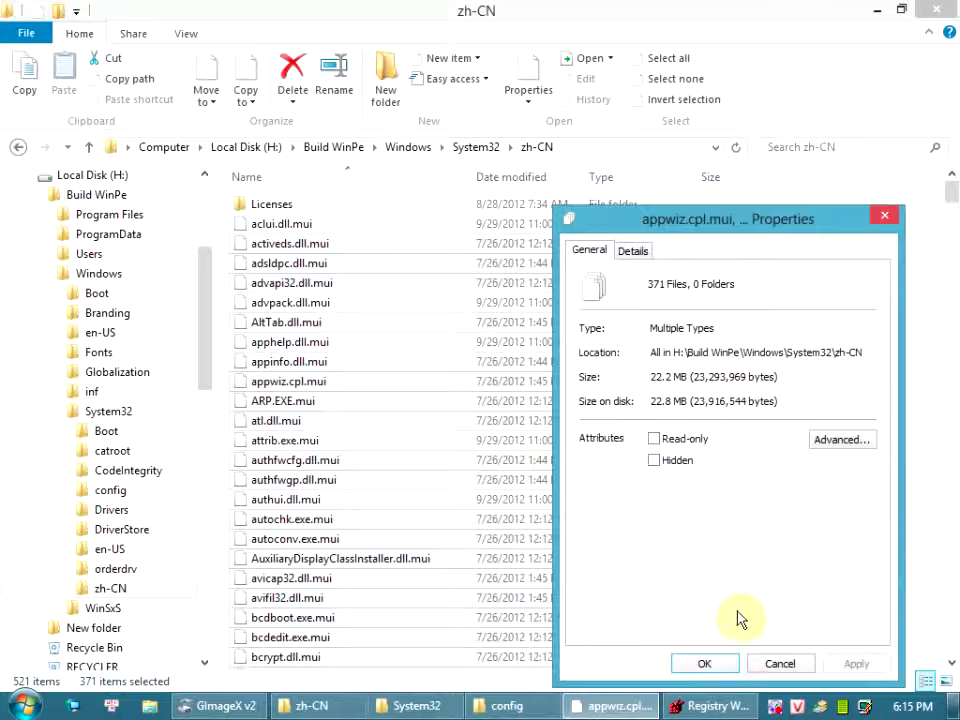
left_click(704, 664)
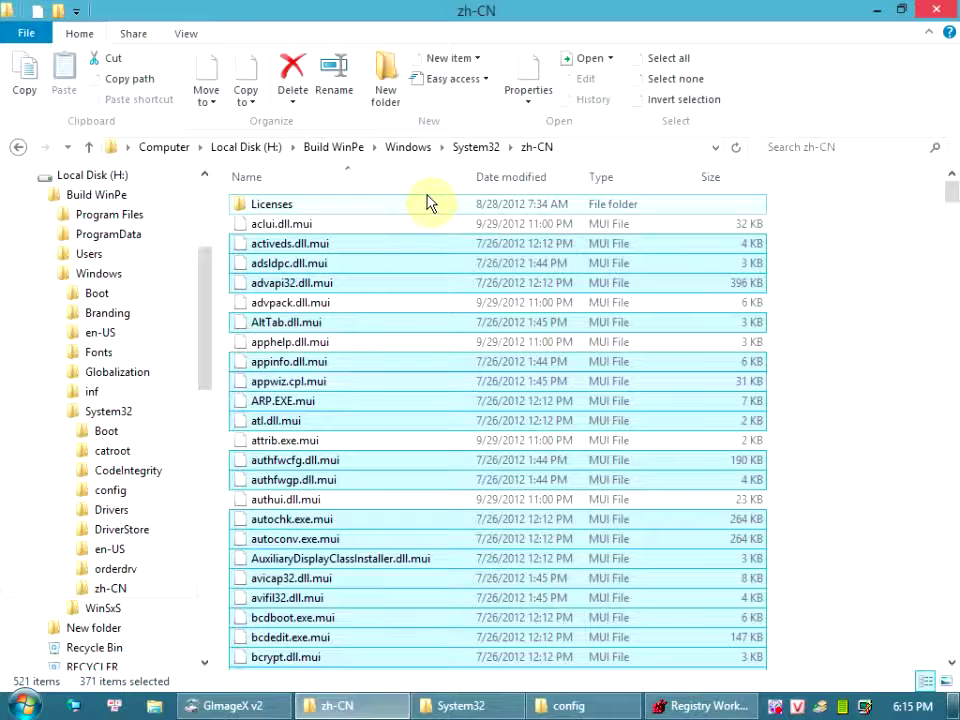
Return to System32 in Build WinPe and delete its en-US folder.
left_click(478, 148)
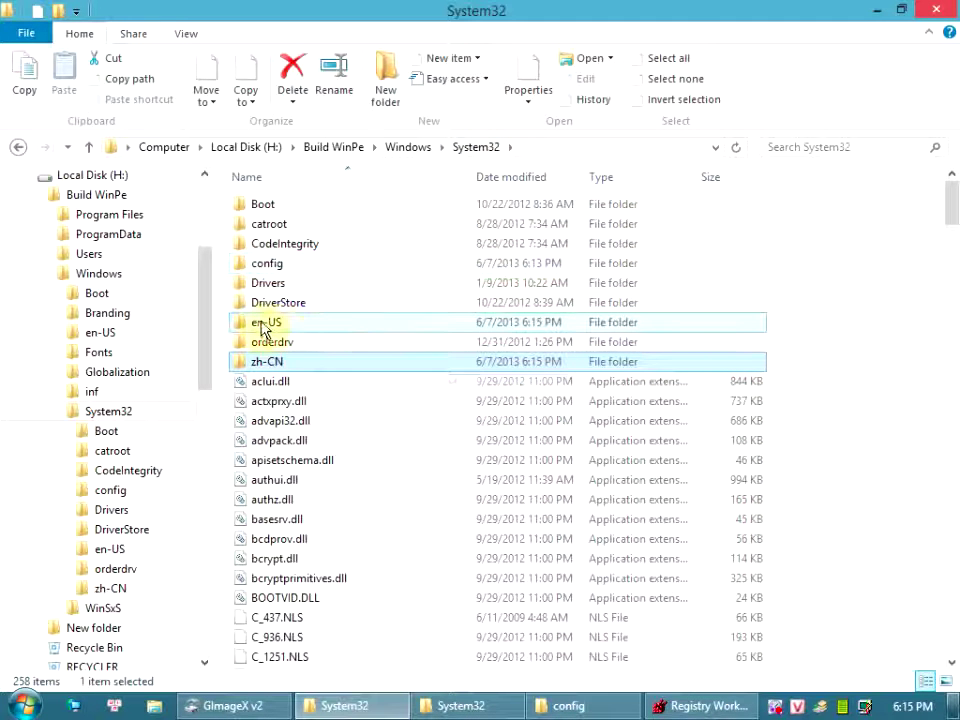
left_click(279, 328)
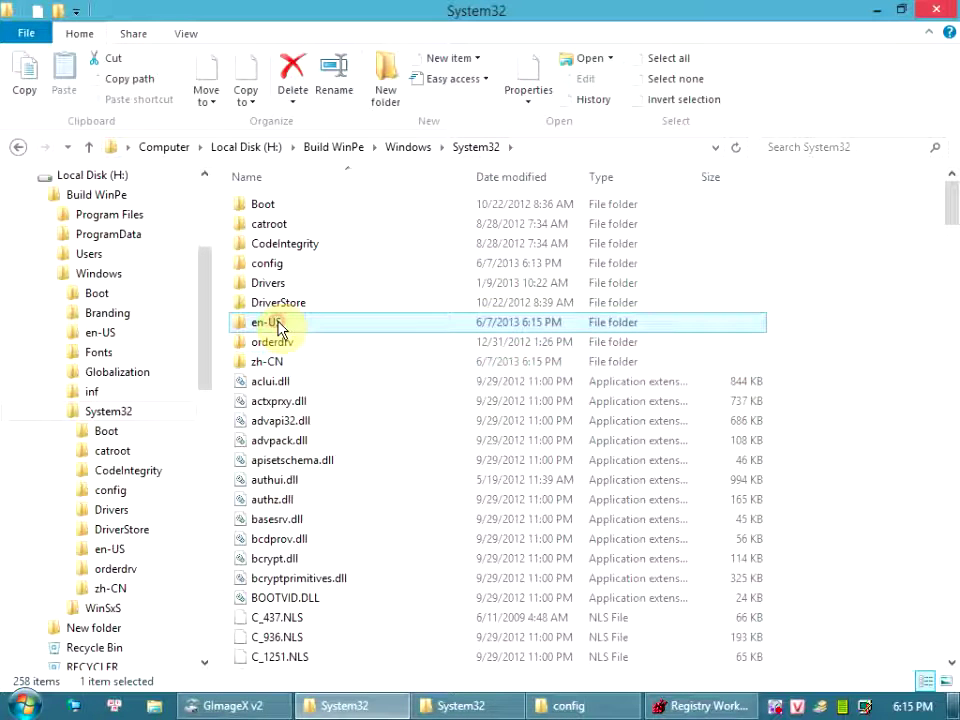
key("Delete")
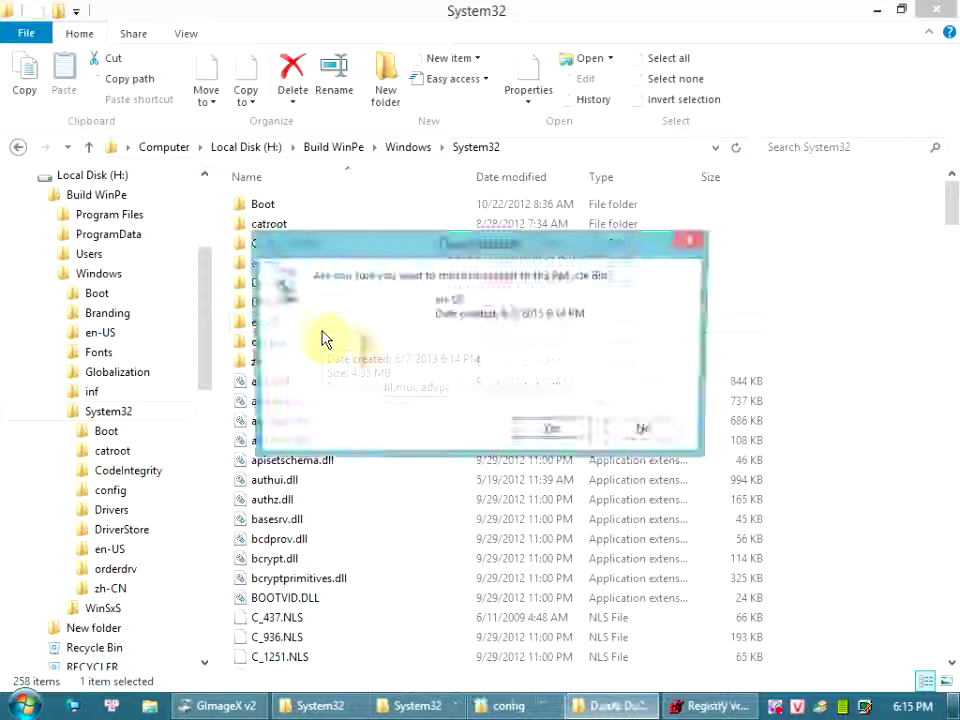
key("Return")
Rename the zh-CN folder in Build WinPe\Windows\System32 as en-US.
left_click(272, 345)
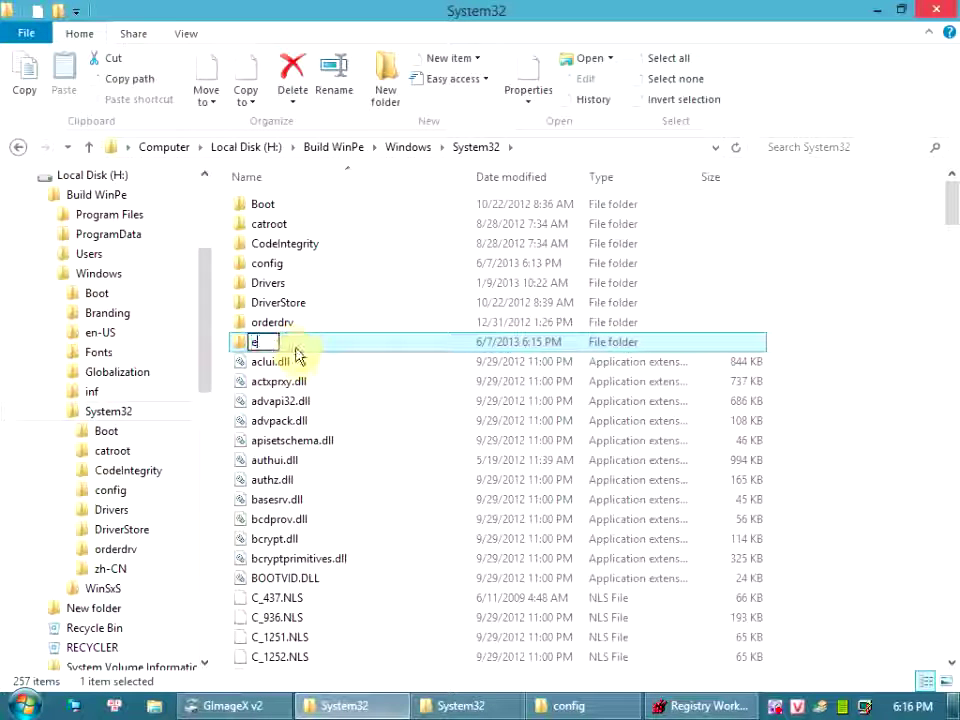
type("en-")
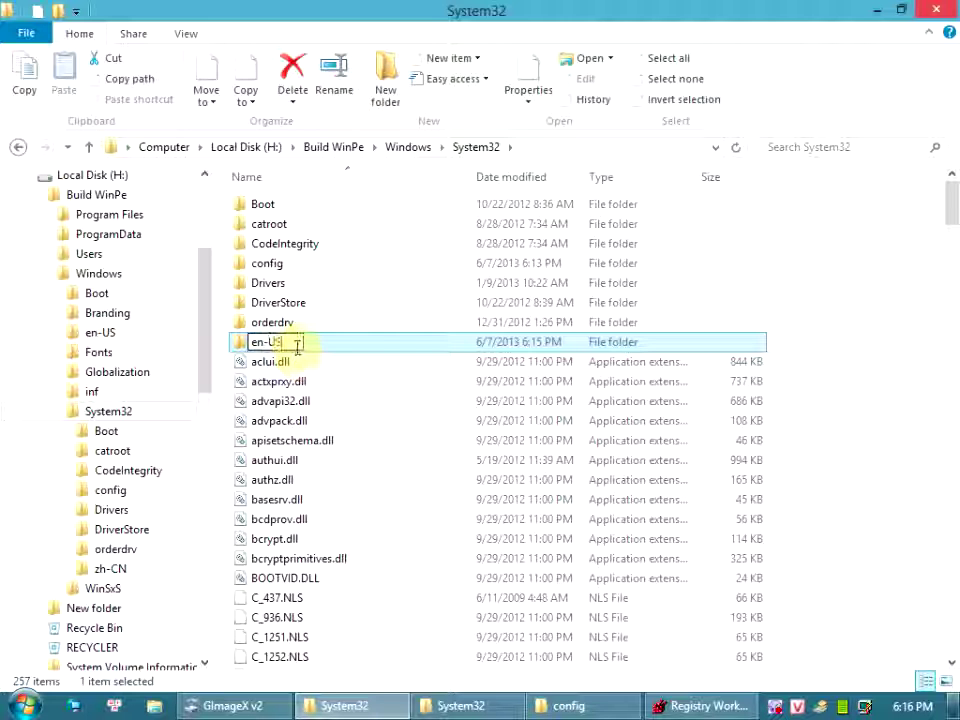
type("US")
left_click(305, 382)
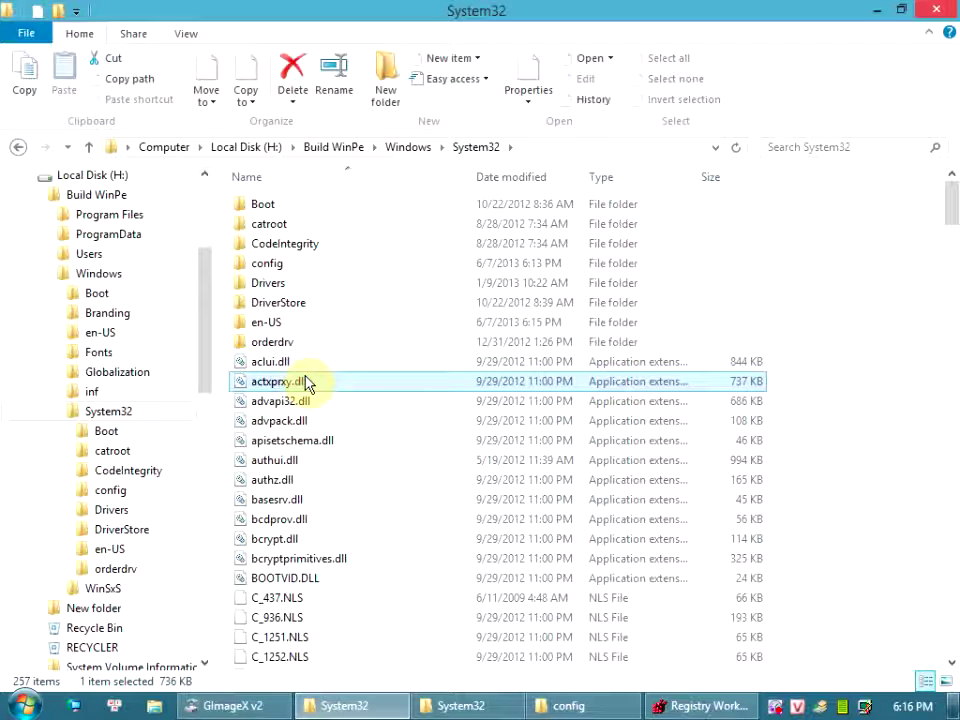
Go up to Build WinPe on drive H and open its Users\Default\Desktop folder.
left_click(421, 152)
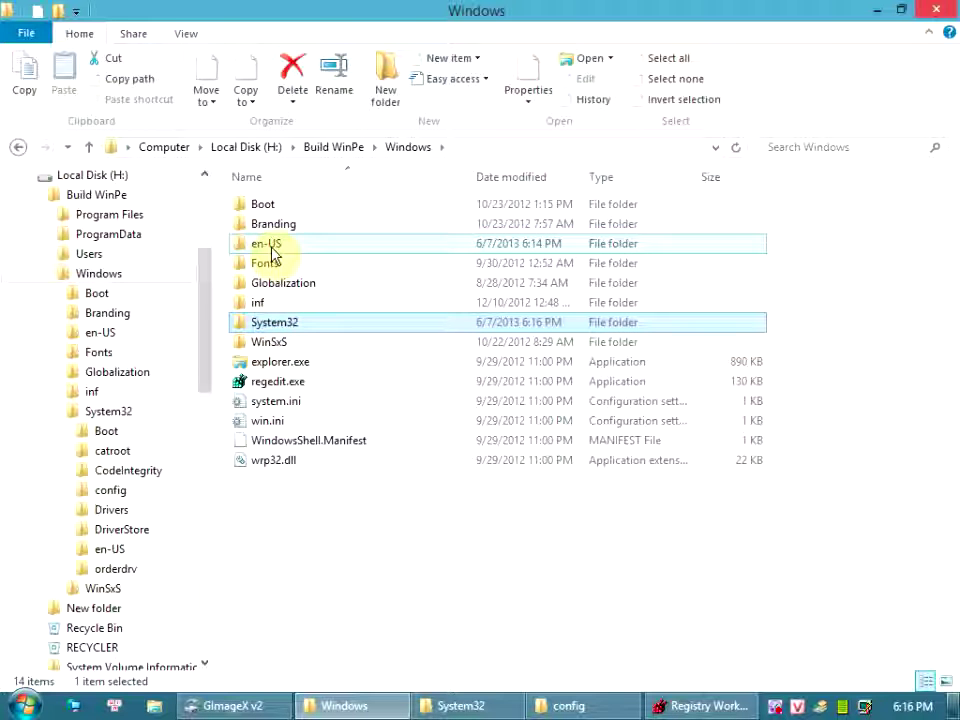
left_click(270, 250)
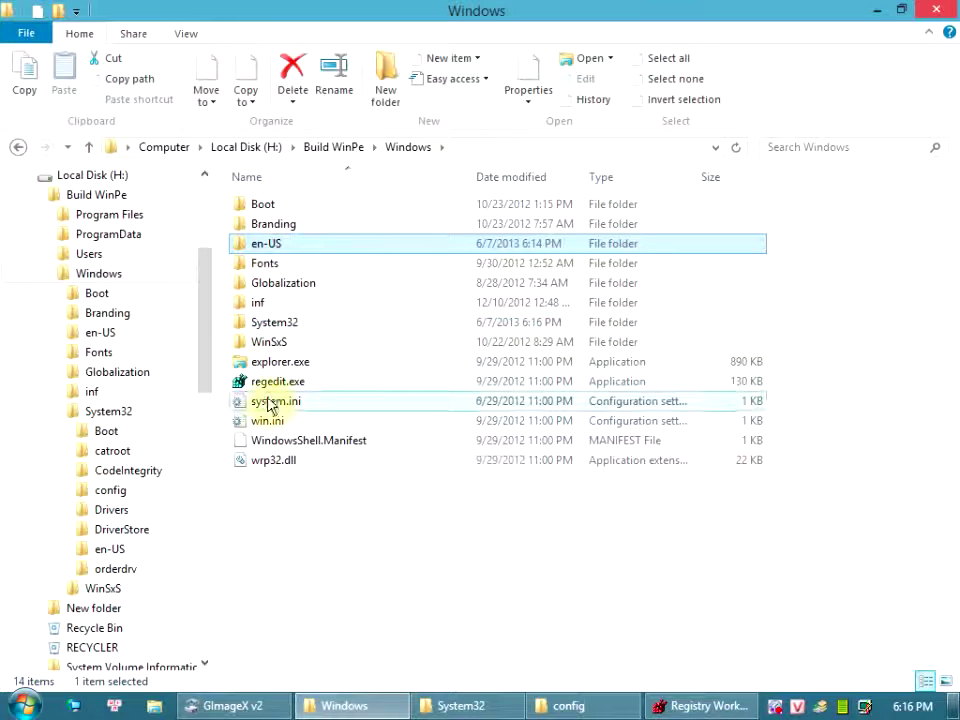
left_click(333, 150)
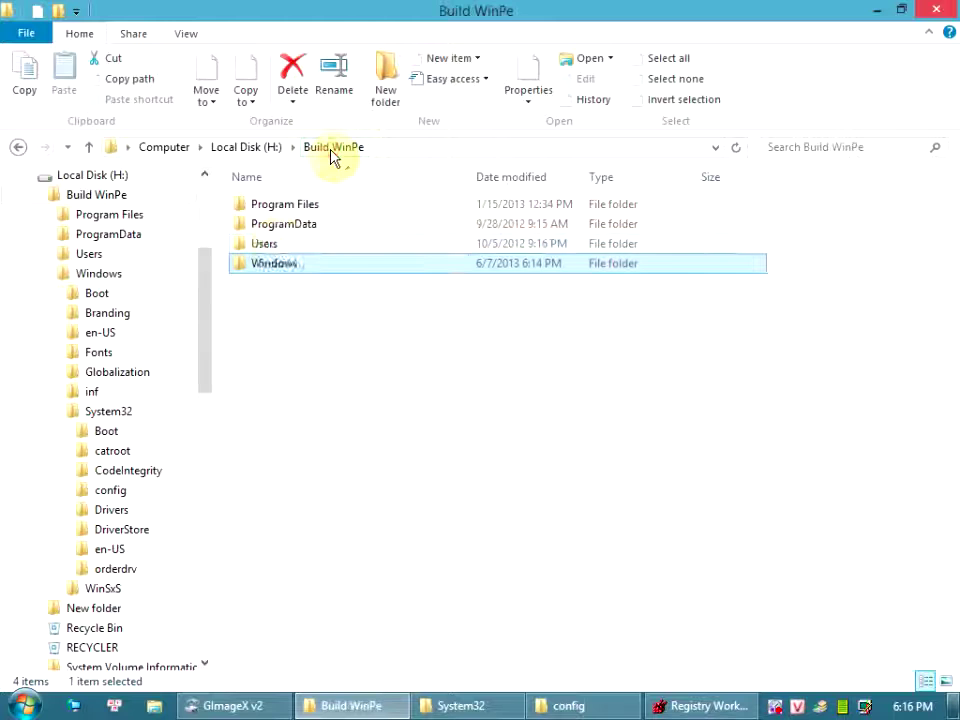
double_click(270, 245)
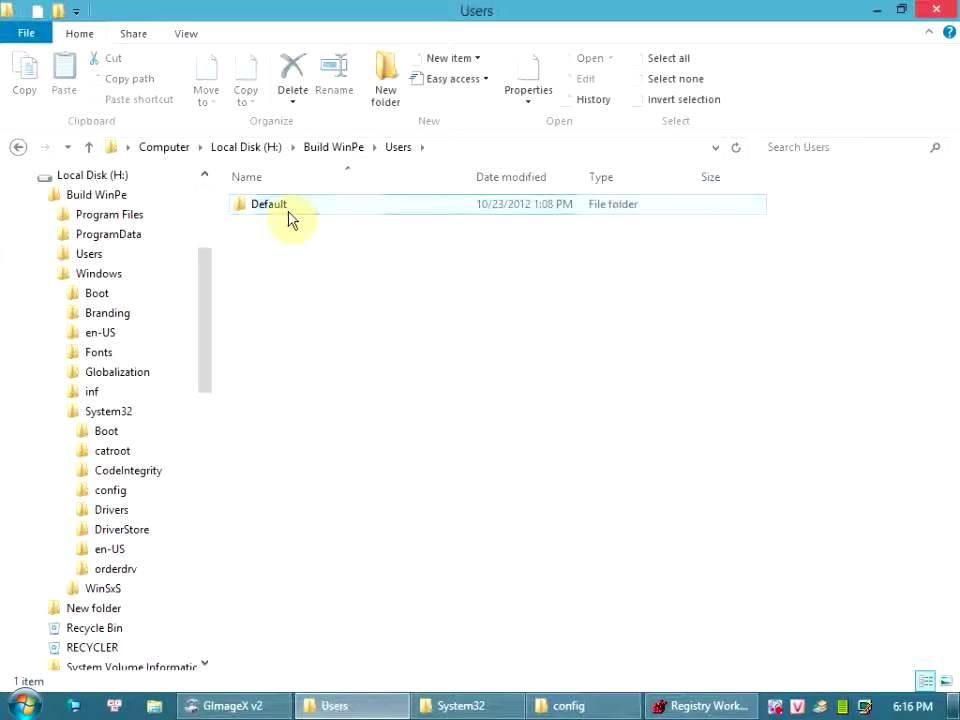
double_click(288, 212)
double_click(283, 224)
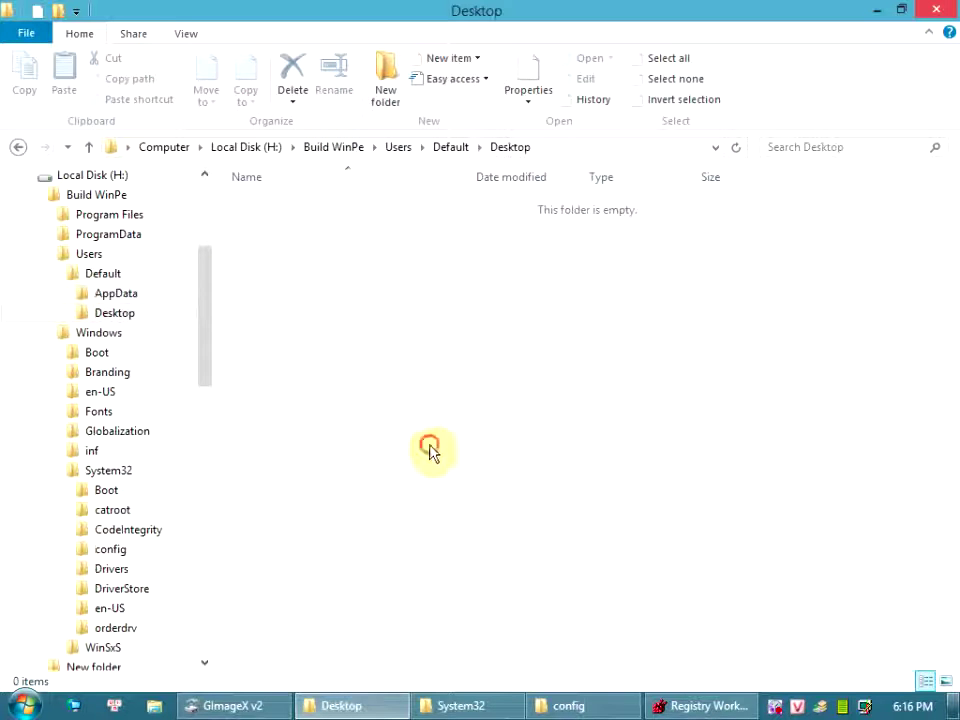
In the config folder's window, go to BuildPe\Users\Default\Desktop on drive E.
left_click(462, 706)
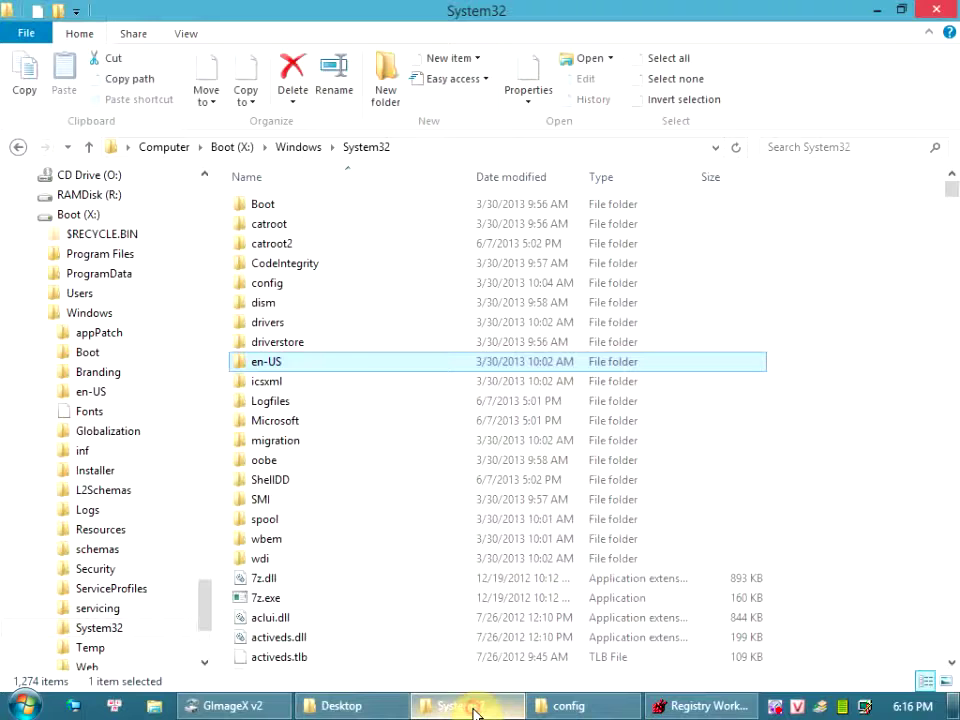
left_click(551, 705)
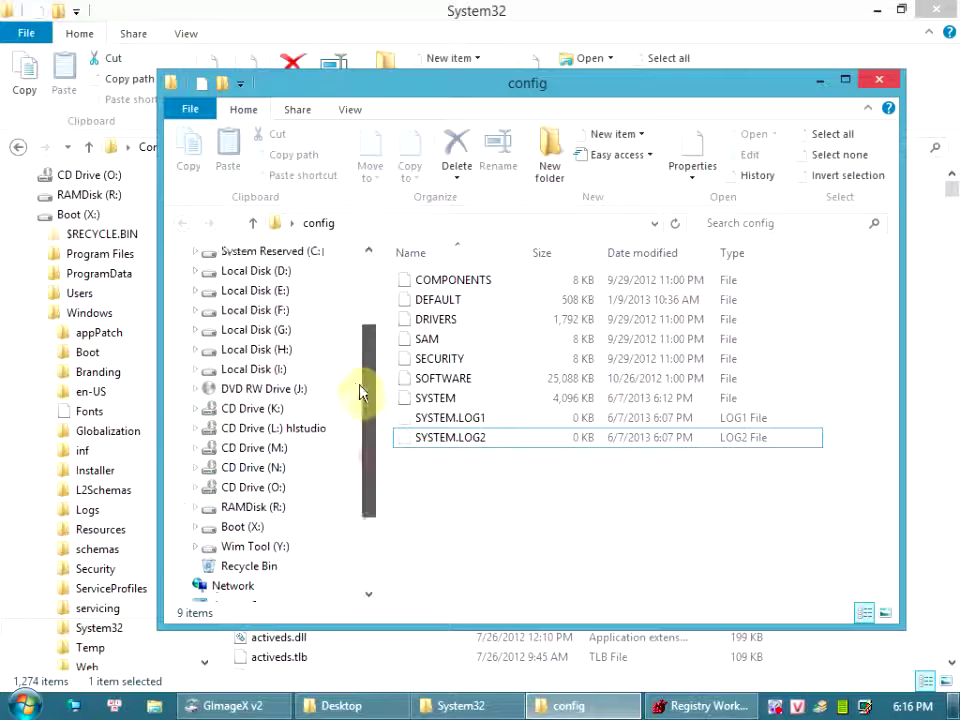
scroll(360, 392, "up", 2)
scroll(357, 372, "down", 1)
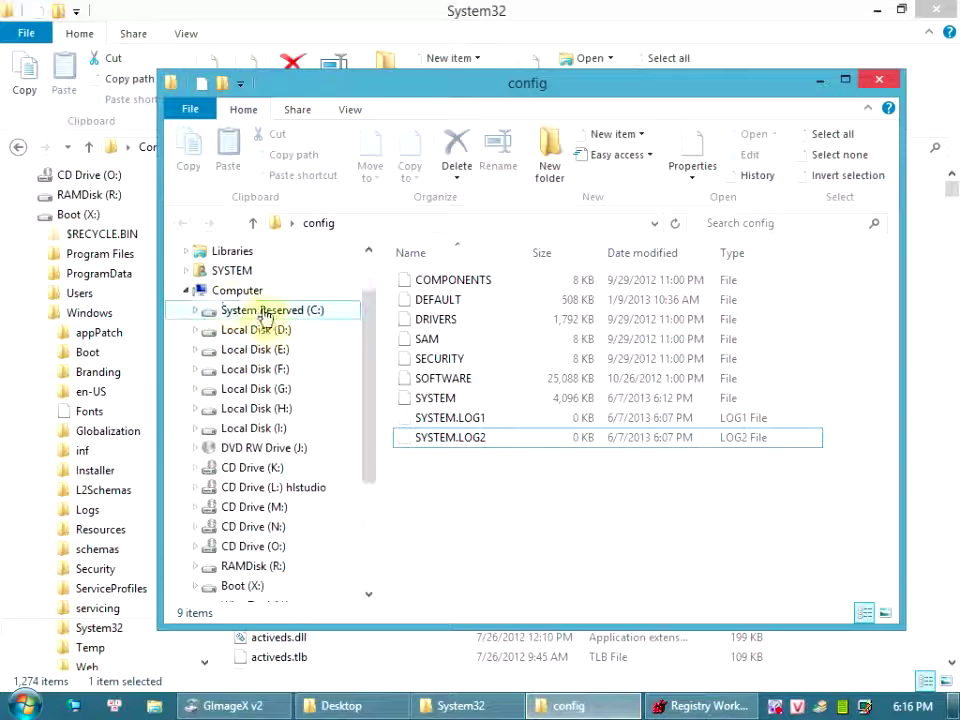
left_click(225, 293)
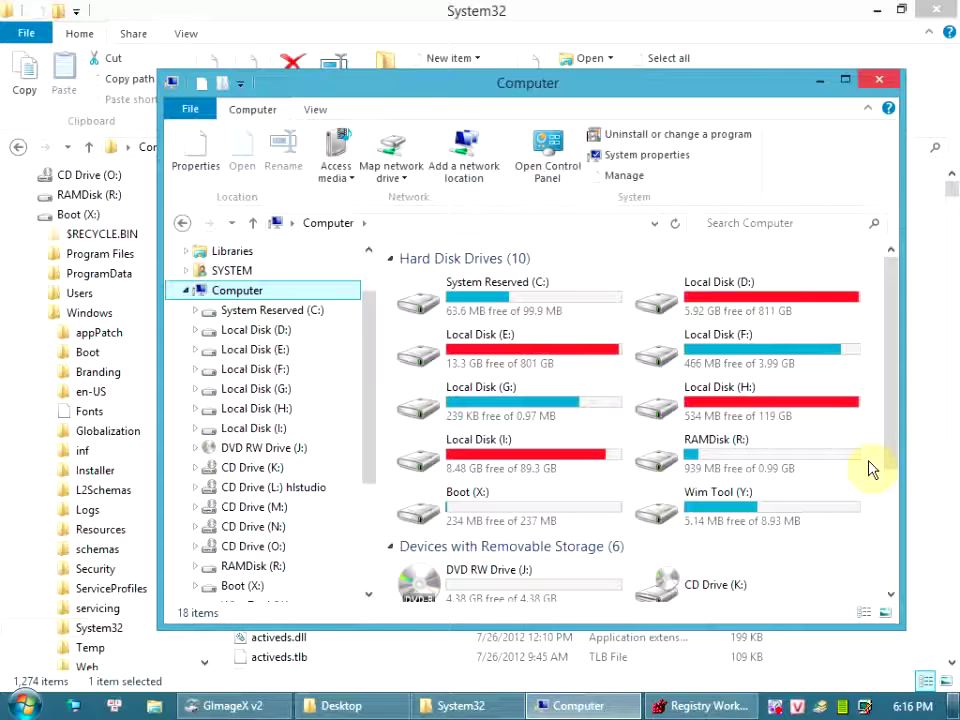
double_click(568, 370)
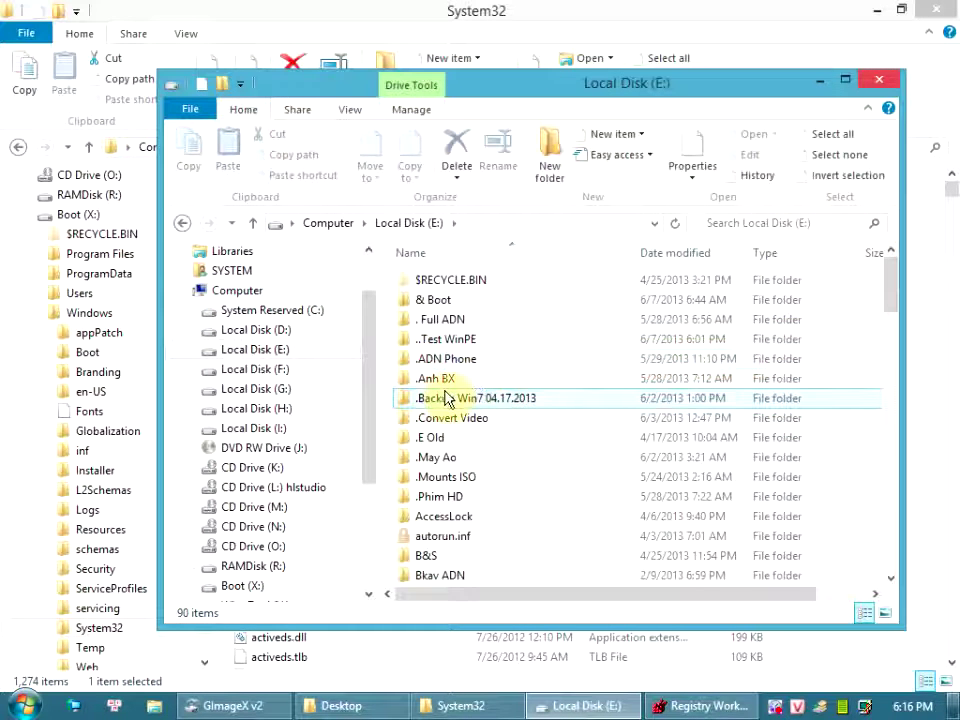
left_click(447, 398)
type("bu")
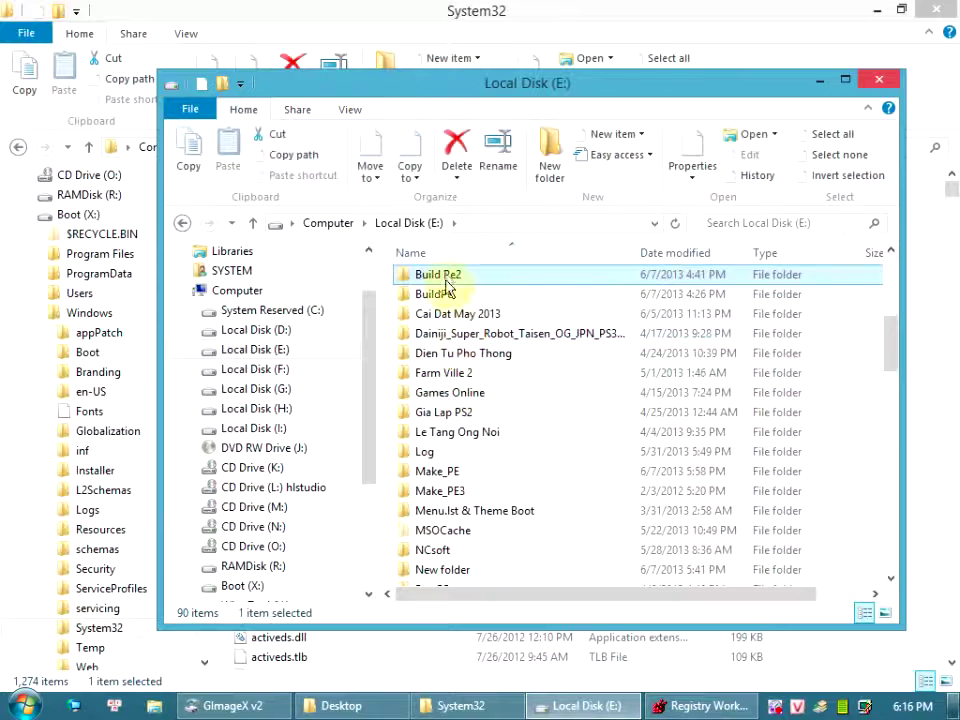
double_click(449, 290)
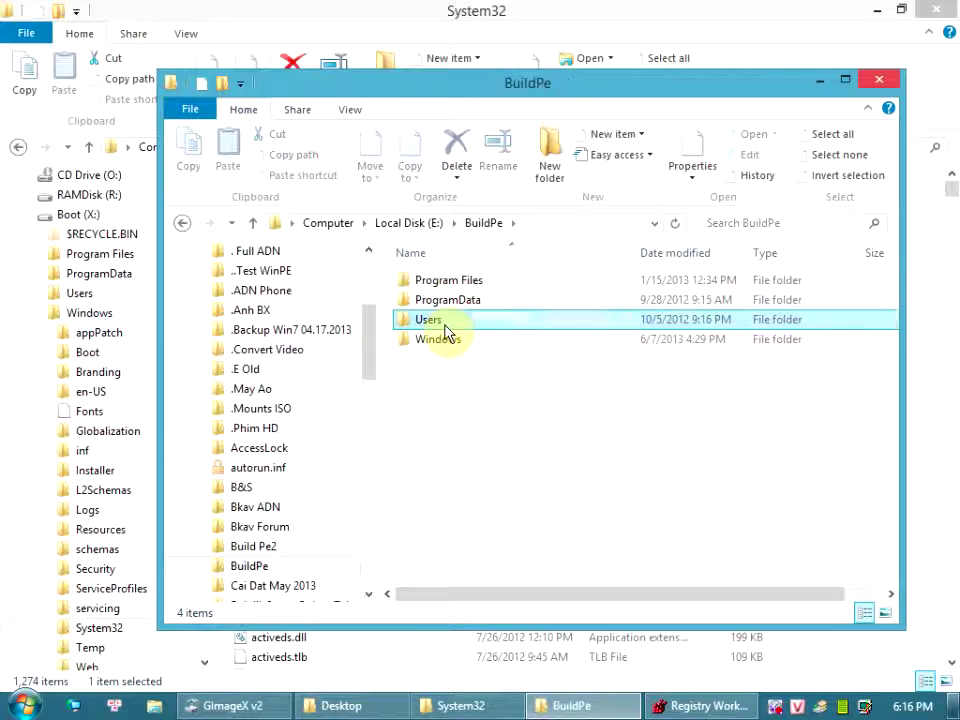
double_click(445, 325)
double_click(444, 283)
double_click(446, 302)
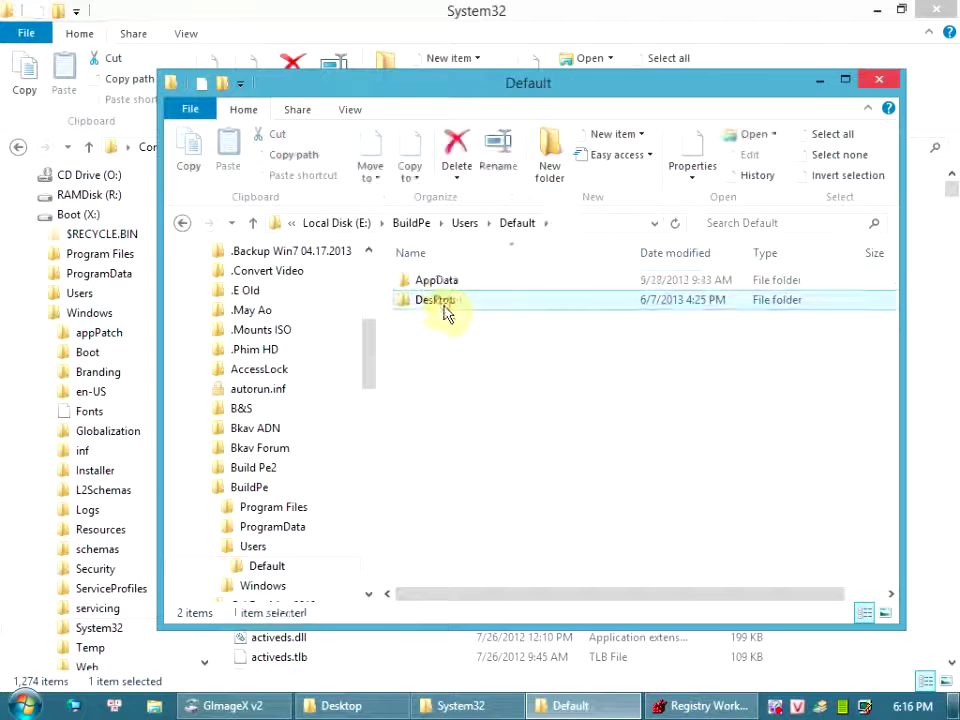
Copy Bootice v1.0.6.exe and PortableWinCDEmu-3.4.exe from this folder into Build WinPe\Users\Default\Desktop on drive H.
left_click_drag(470, 334, 455, 285)
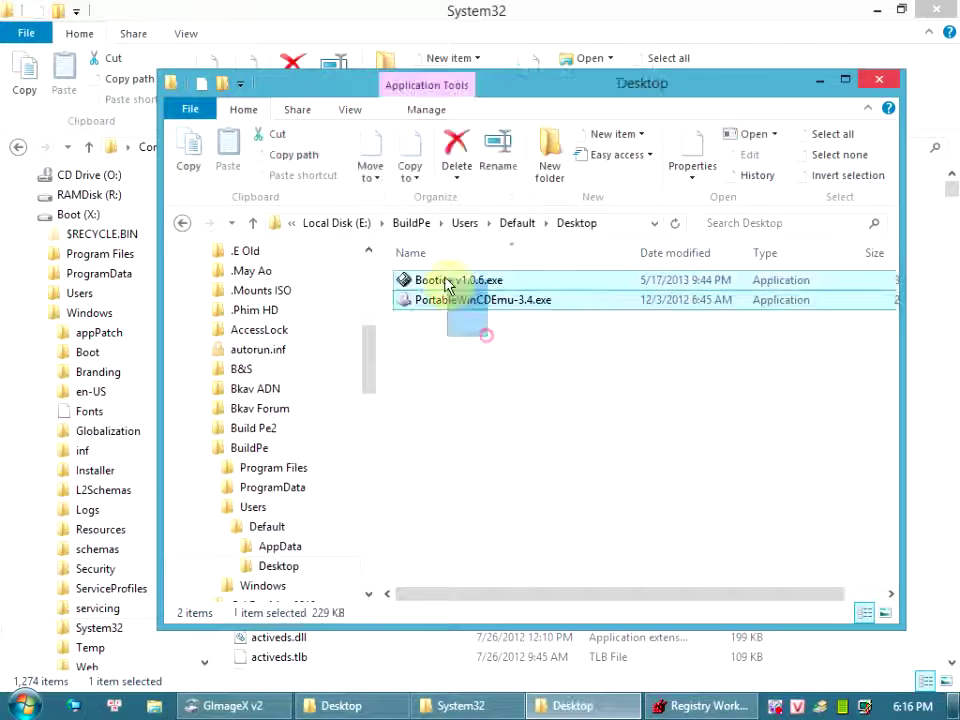
right_click(604, 302)
left_click(660, 492)
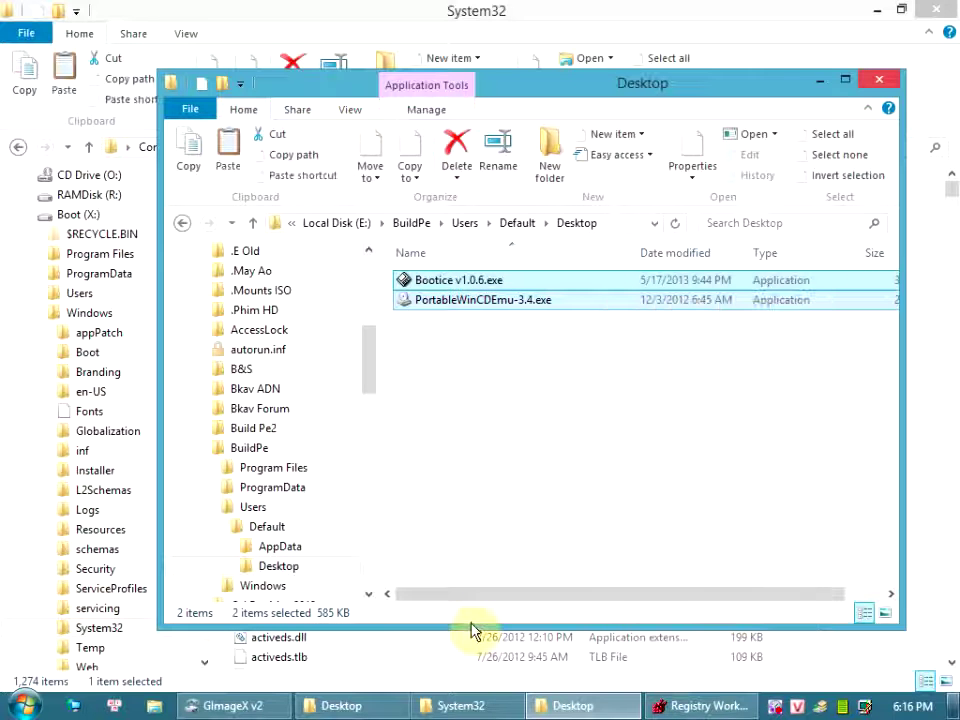
left_click(380, 705)
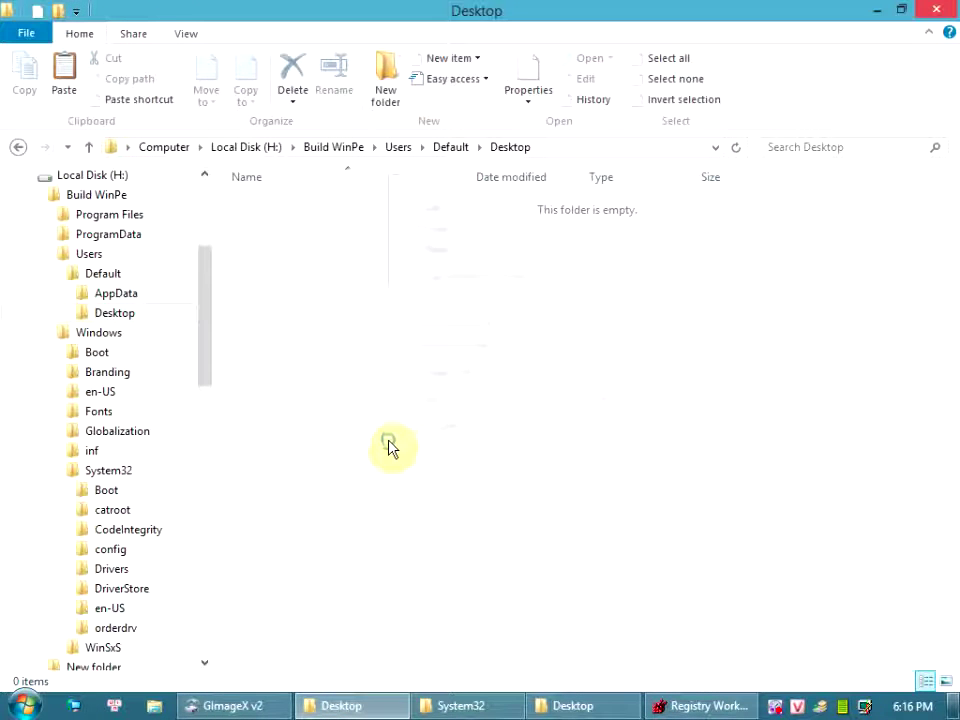
right_click(391, 442)
left_click(432, 304)
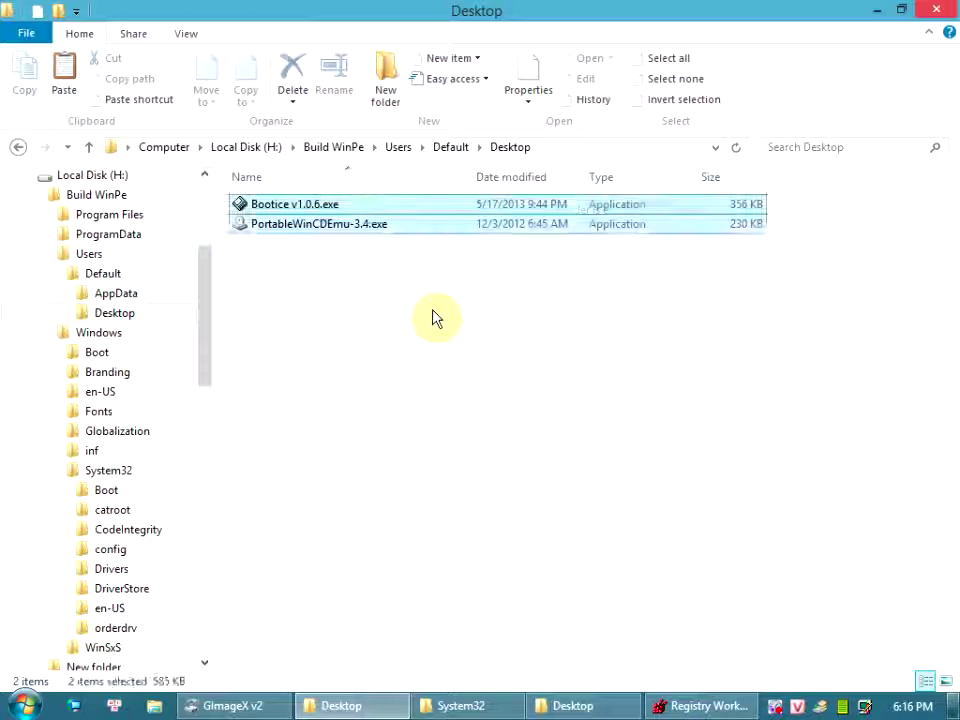
Go back to drive H, open the Build WinPe folder and show its full path.
left_click(250, 150)
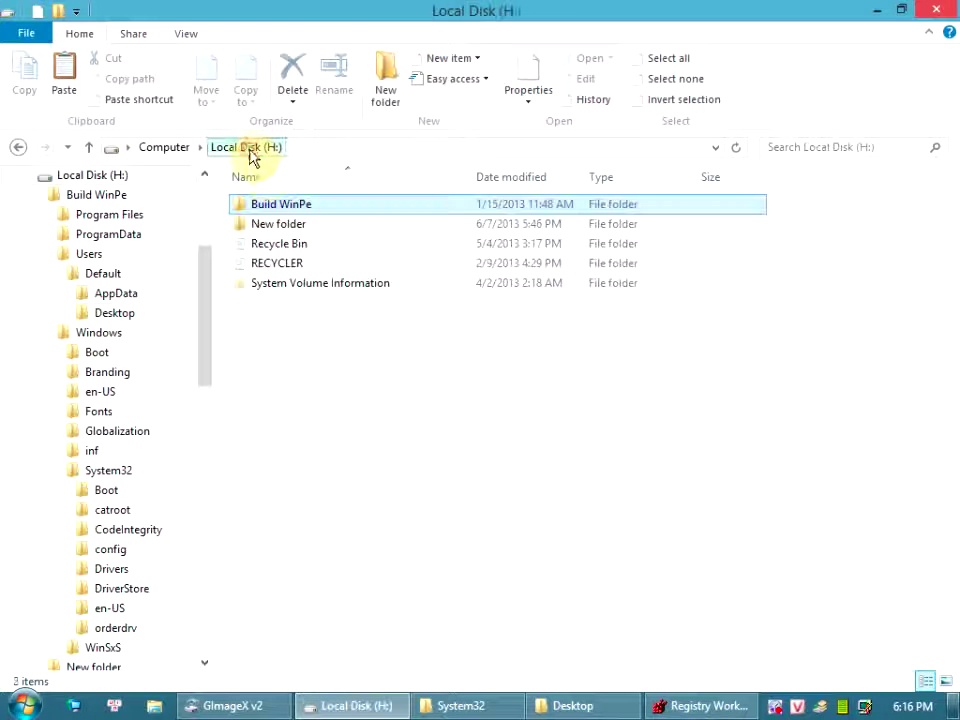
double_click(311, 206)
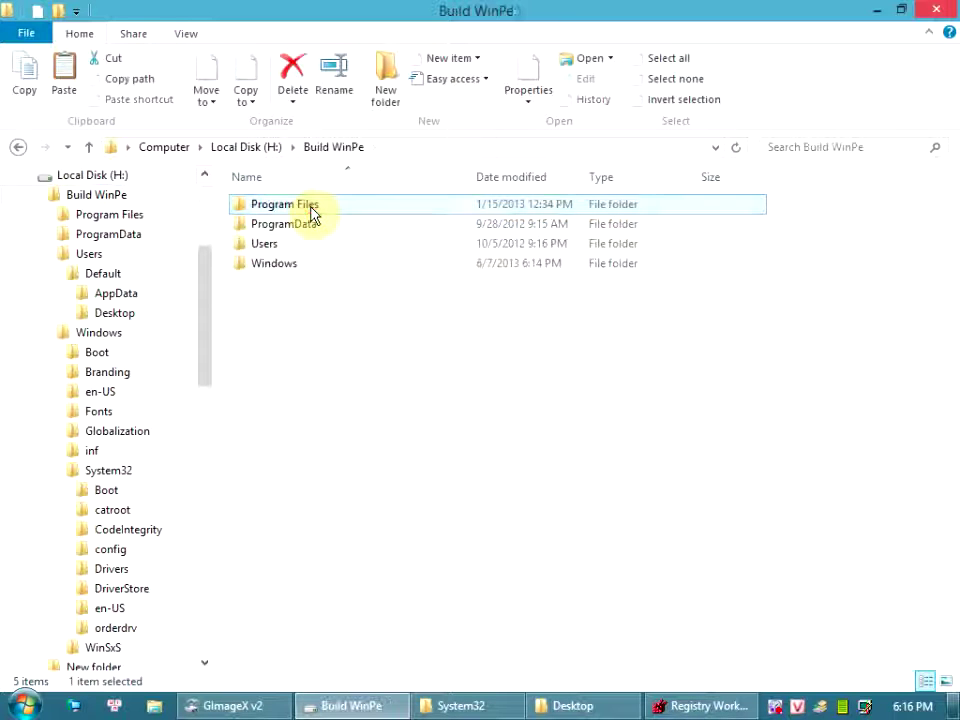
left_click(424, 147)
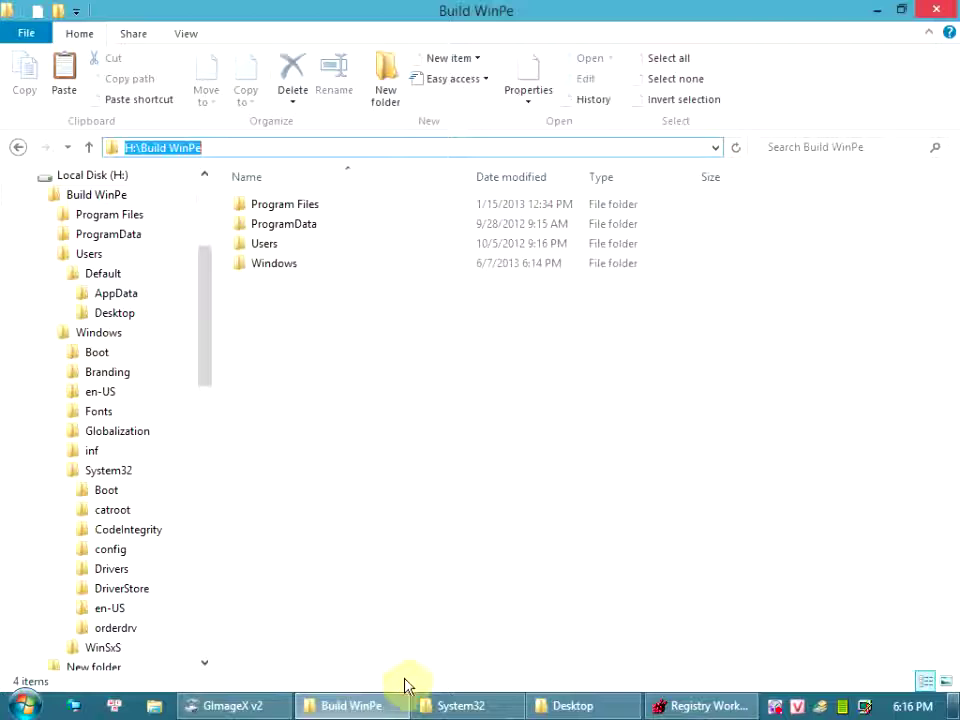
Switch to GImageX and choose the Build WinPe folder on drive H as the source for an image capture.
left_click(276, 707)
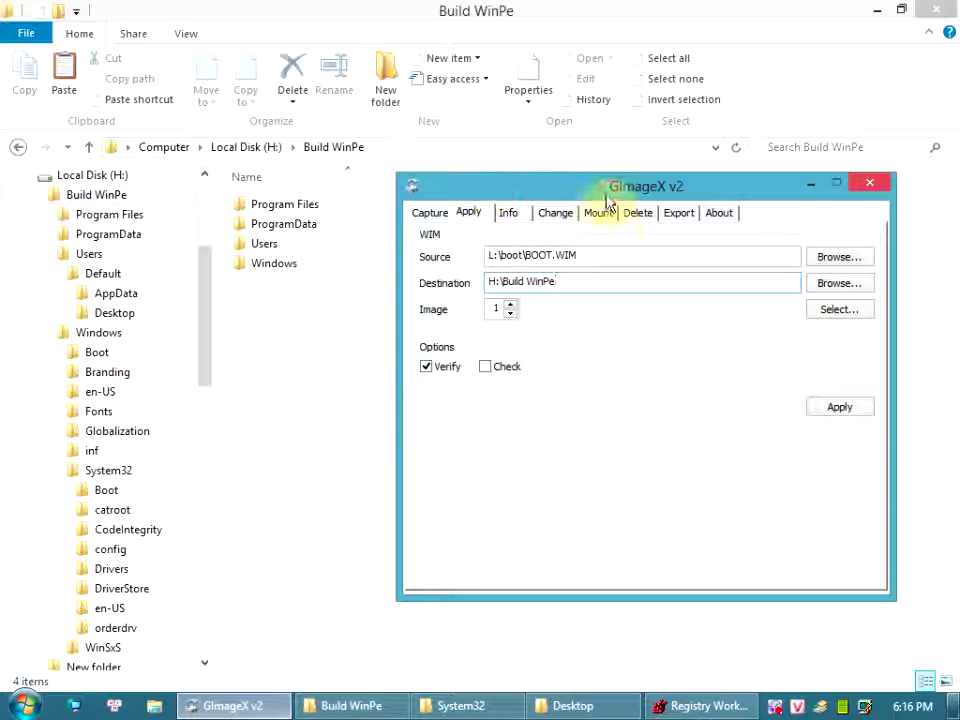
left_click_drag(612, 192, 619, 247)
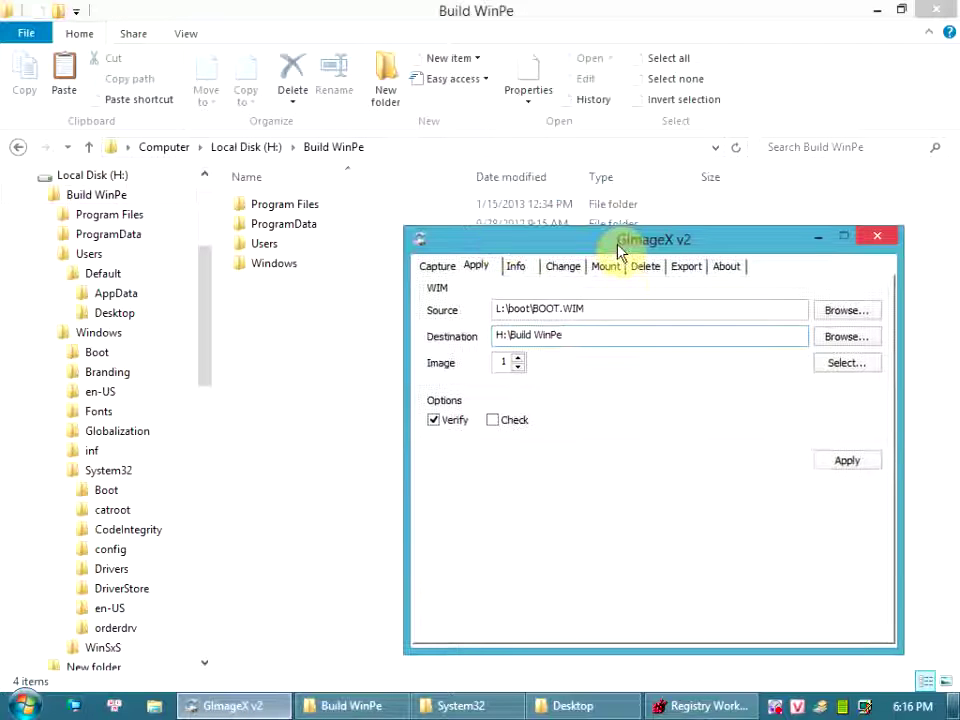
left_click(441, 275)
left_click(874, 312)
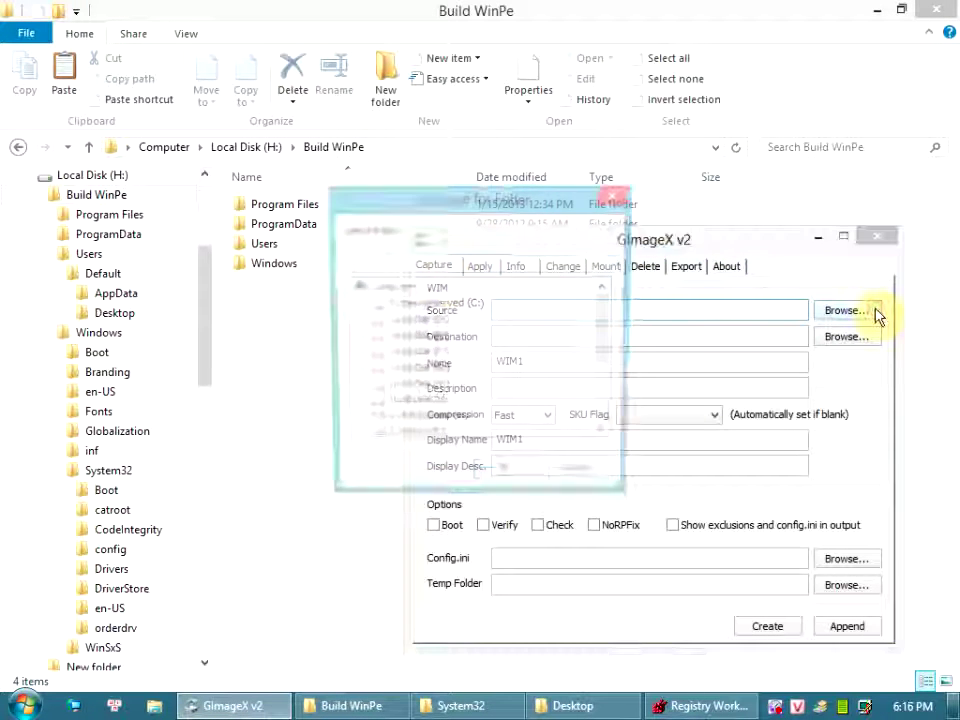
left_click_drag(421, 201, 613, 138)
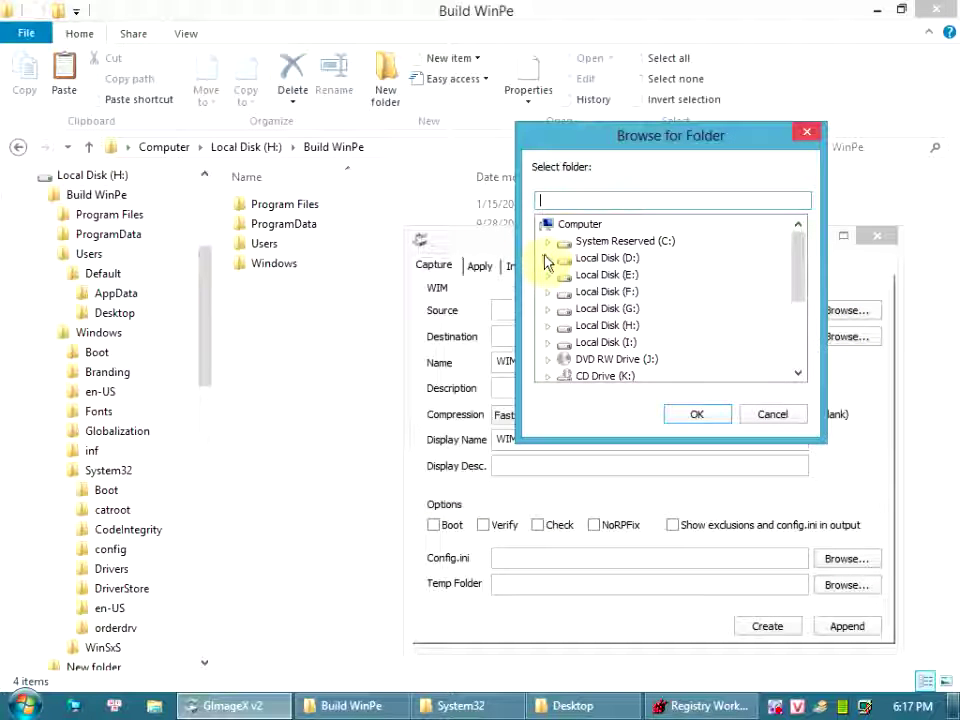
double_click(557, 325)
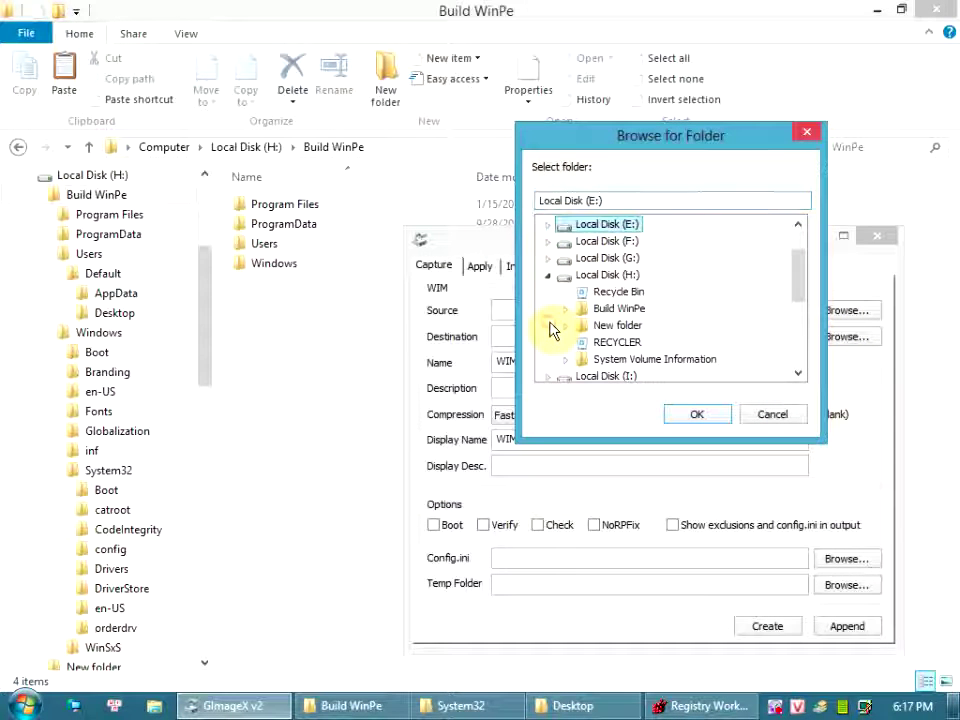
left_click(616, 307)
left_click(700, 414)
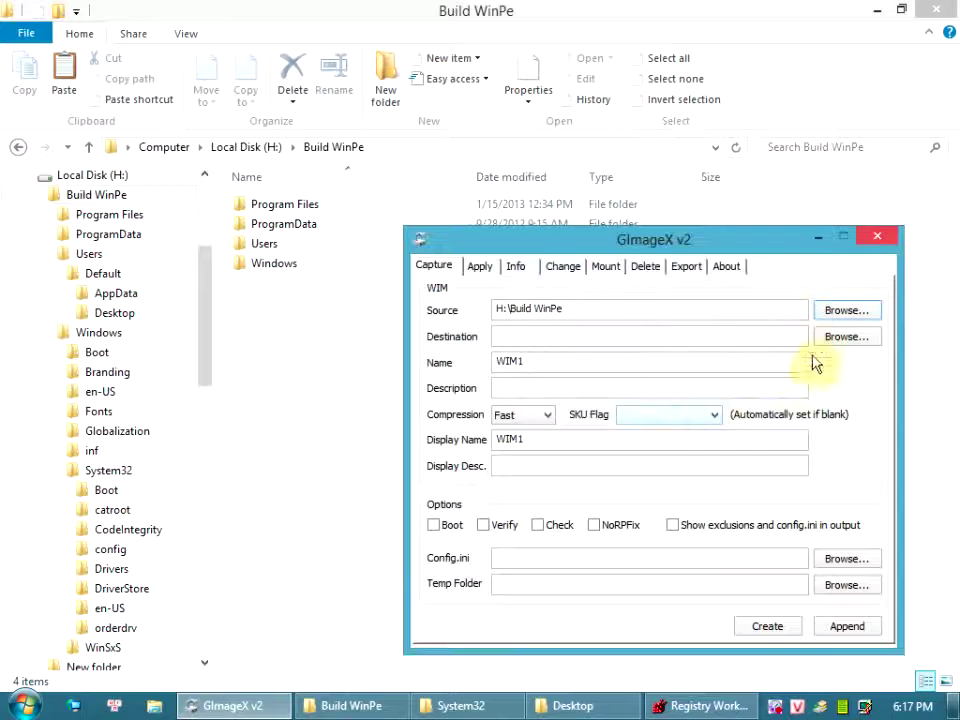
Set the capture destination to a WIM file called BOOT.WIM in the root of drive H.
left_click(830, 337)
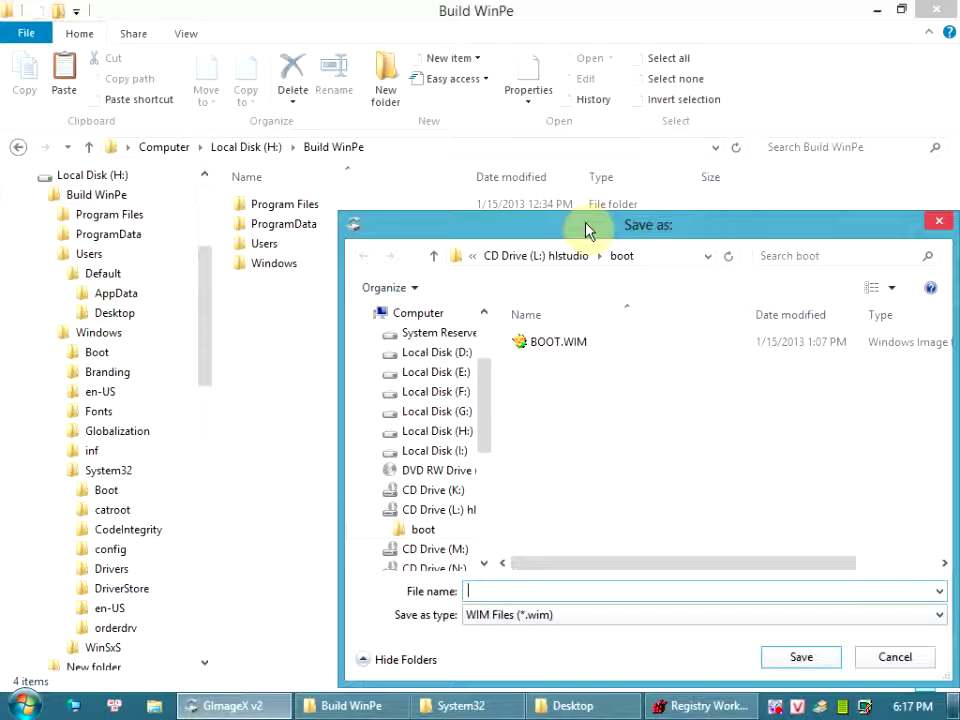
left_click_drag(585, 227, 473, 199)
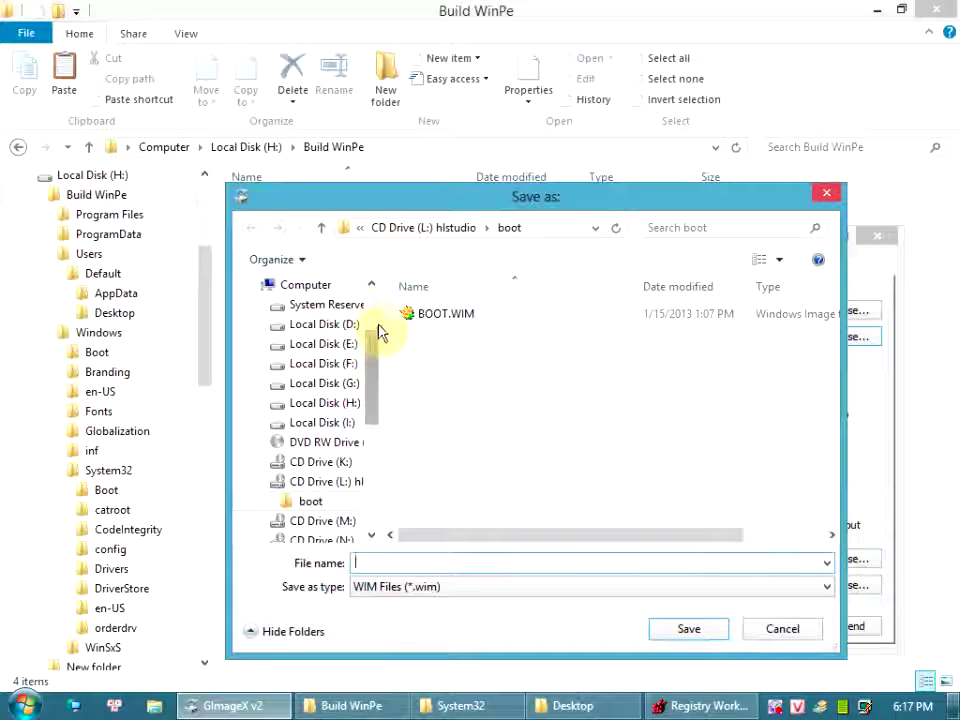
left_click_drag(380, 324, 444, 336)
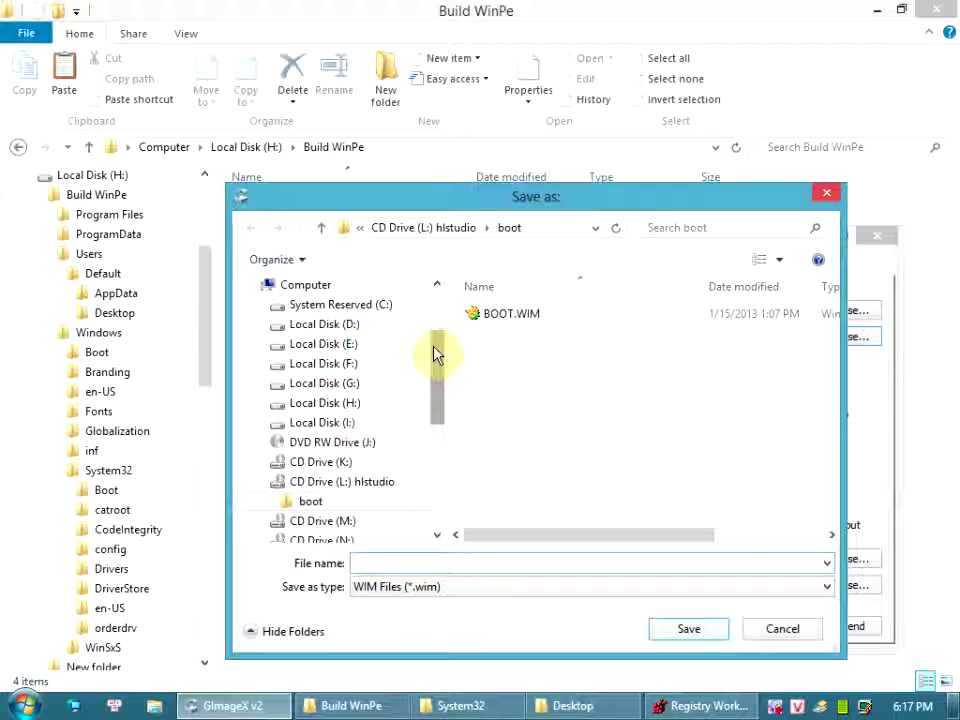
left_click(347, 403)
left_click(441, 560)
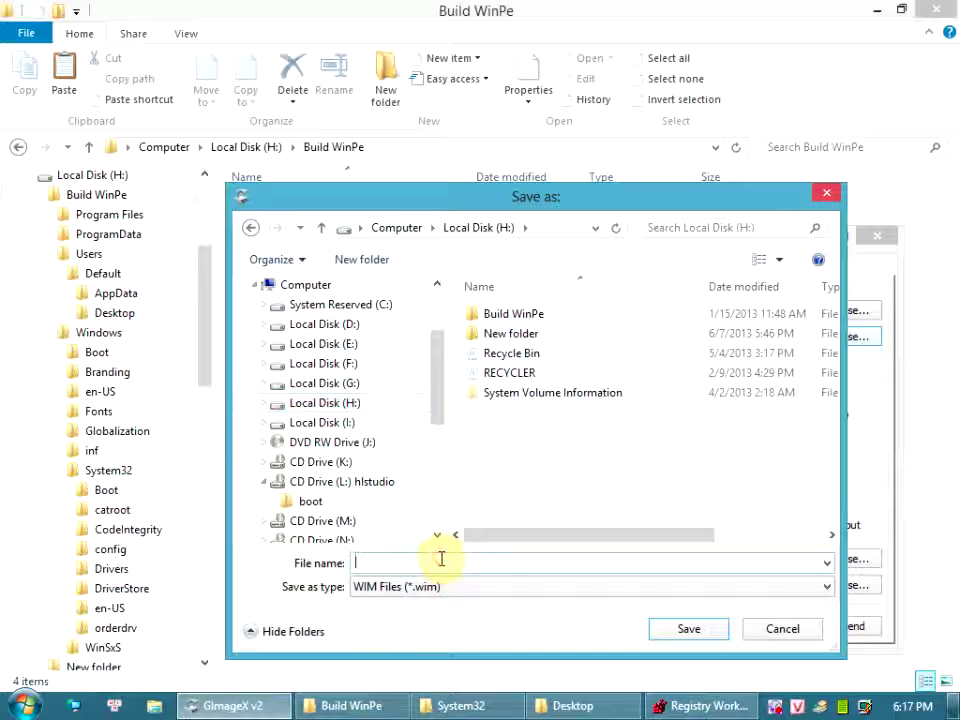
type("BOOT")
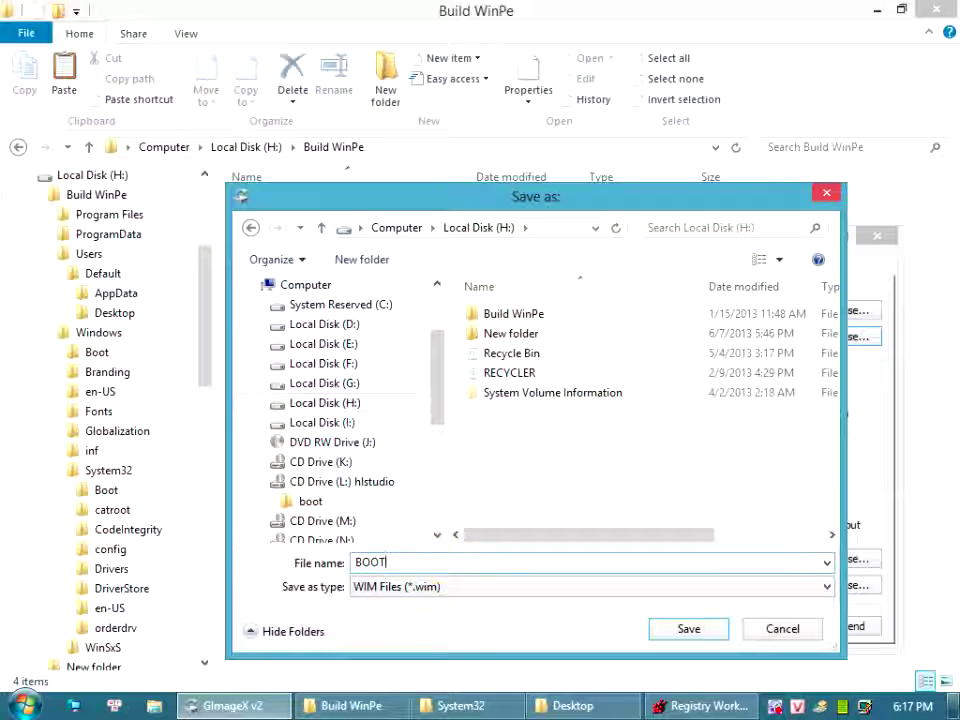
type(".U")
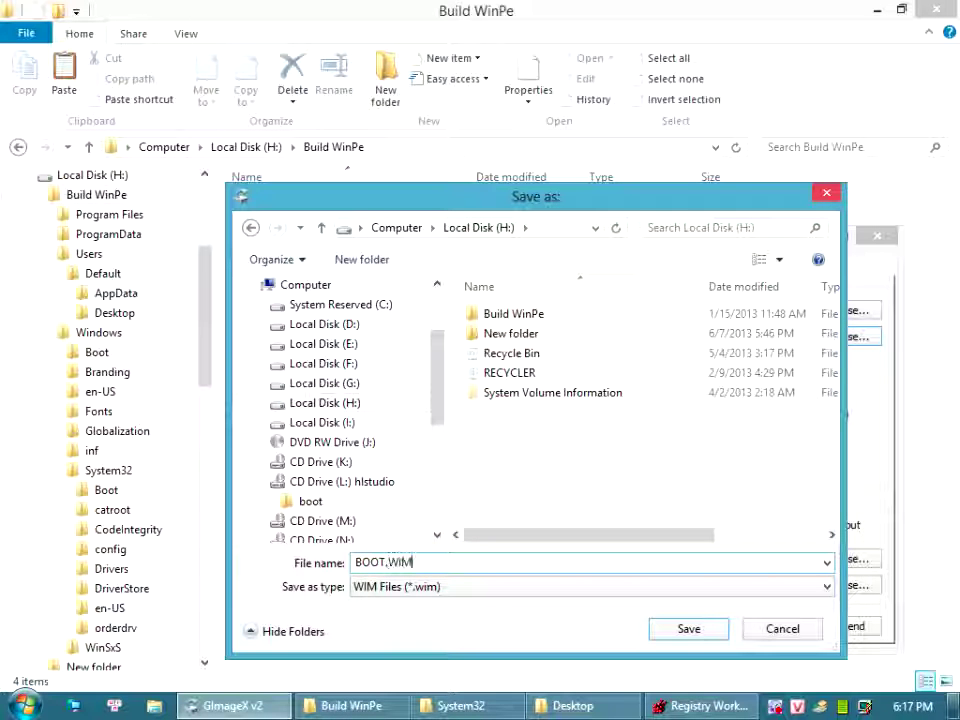
left_click(688, 629)
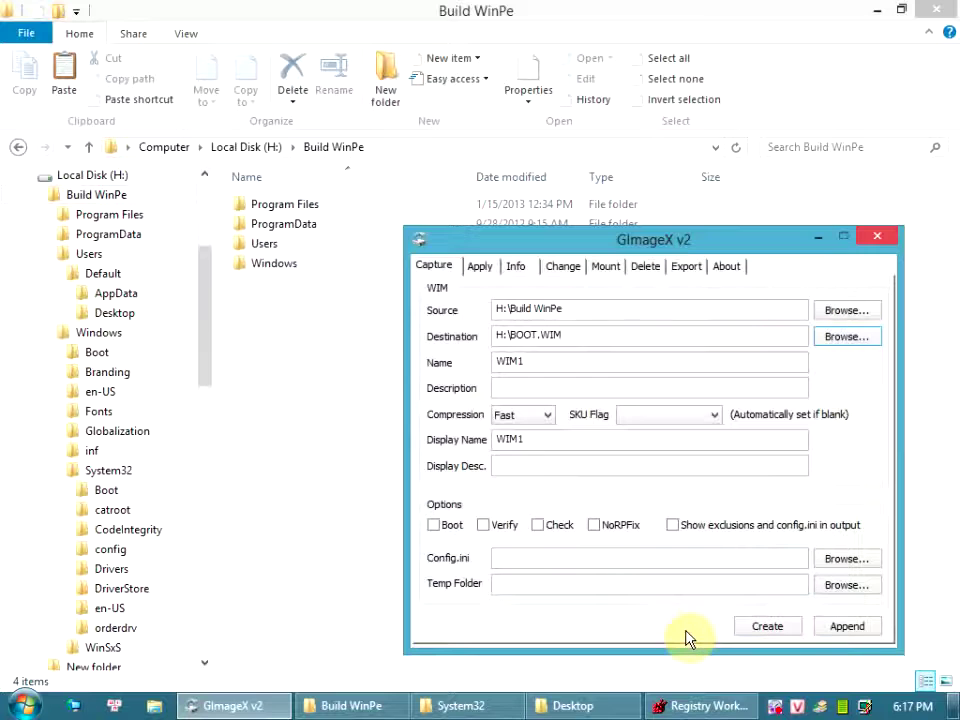
Set the compression to Maximum with the Boot option on, create the WIM image and close the finished progress report.
left_click(547, 415)
left_click(530, 457)
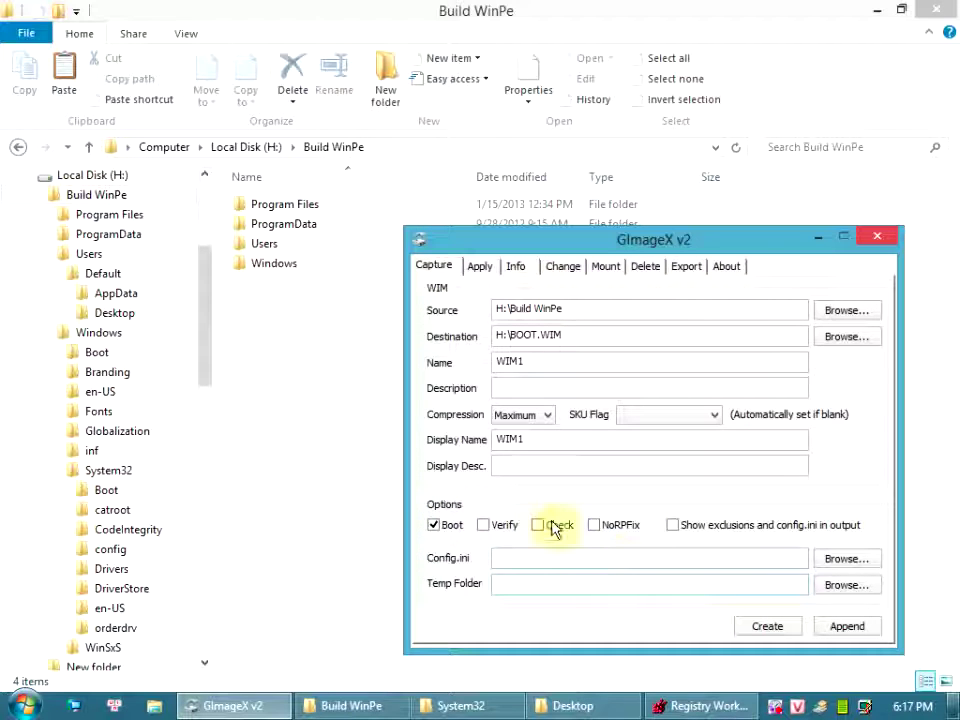
left_click(257, 147)
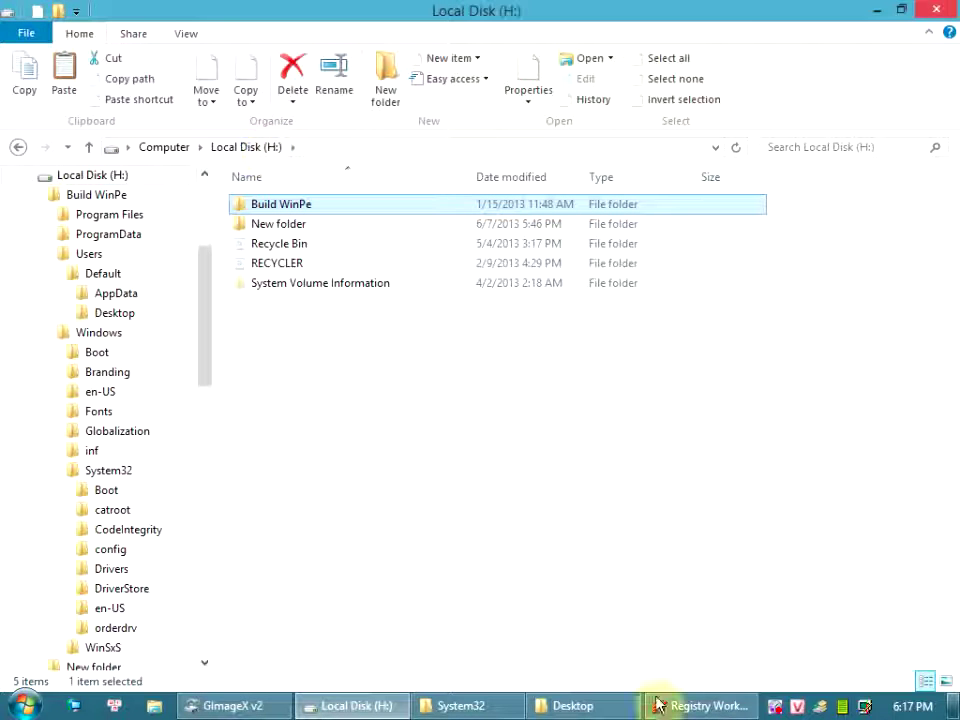
left_click(225, 706)
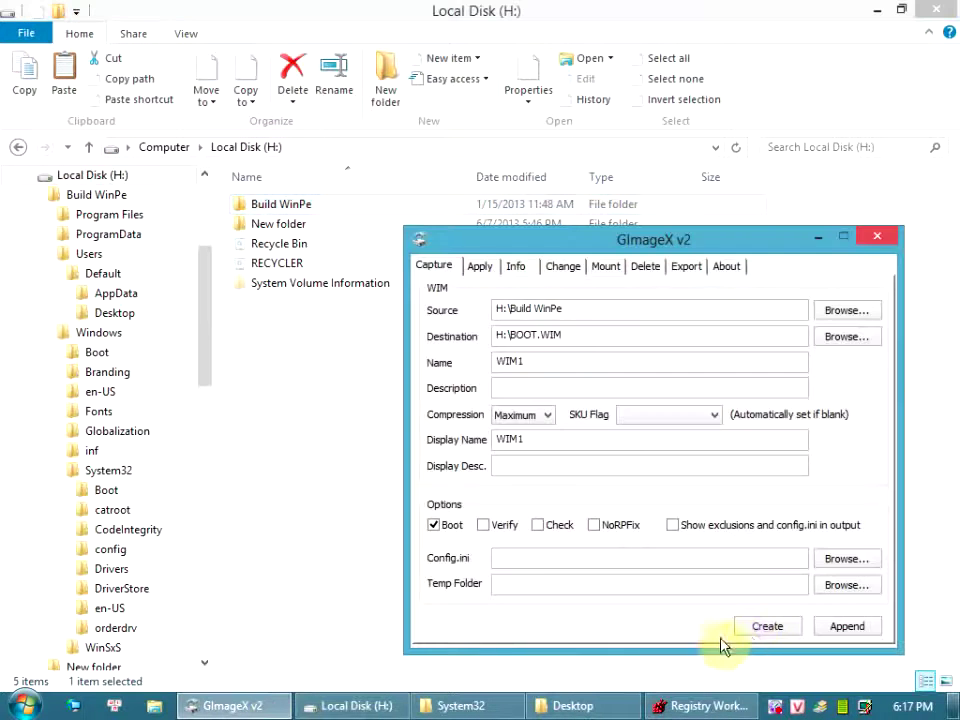
left_click(791, 628)
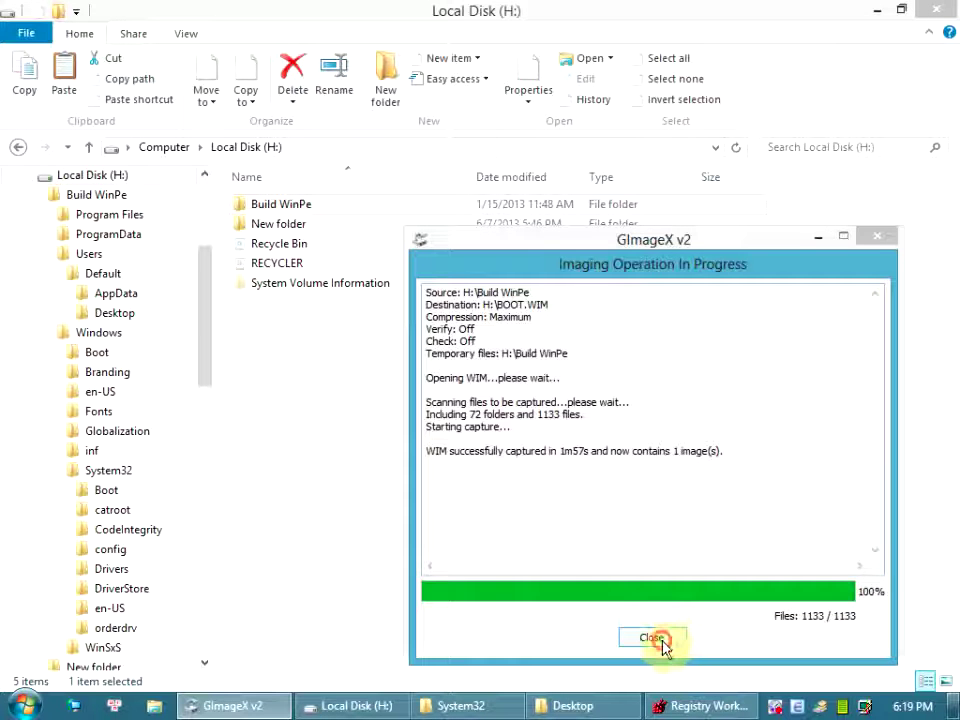
left_click(652, 638)
Refresh the contents of drive H in the folder window to check for the captured image.
left_click(318, 430)
right_click(418, 399)
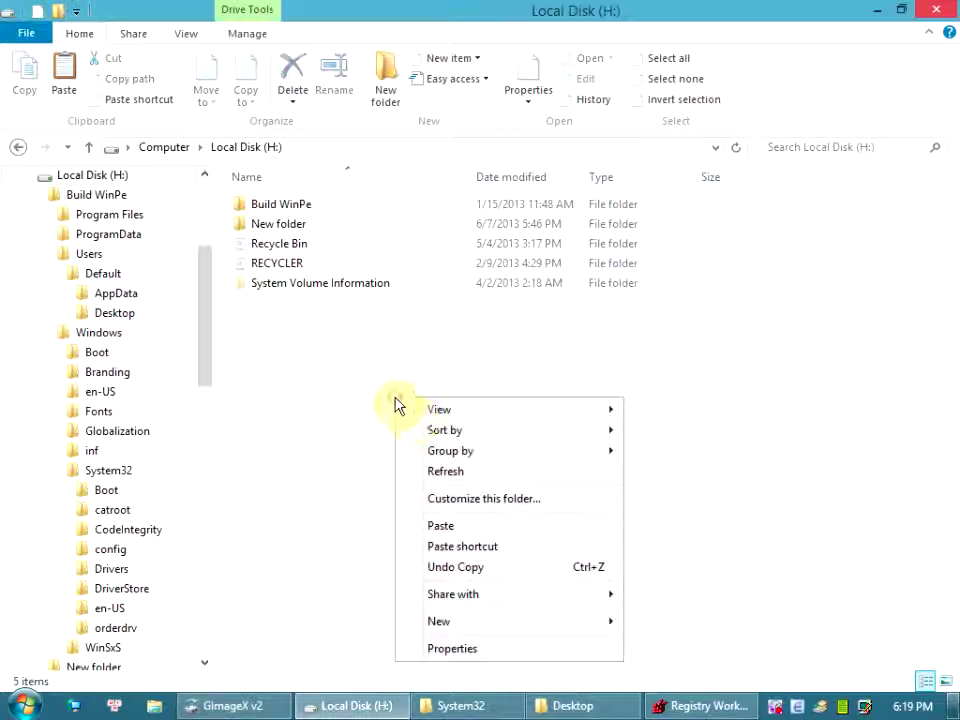
left_click(443, 471)
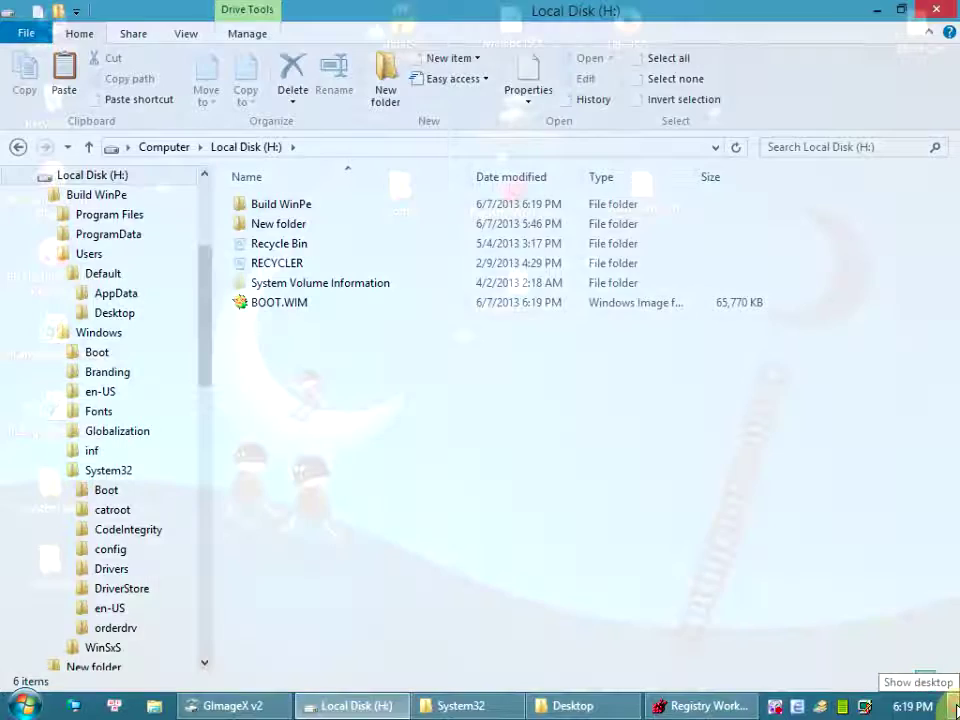
Go to the desktop, start UltraISO 9.3.6.2750.exe from the Short Cut folder, and minimize that folder's window.
left_click(955, 710)
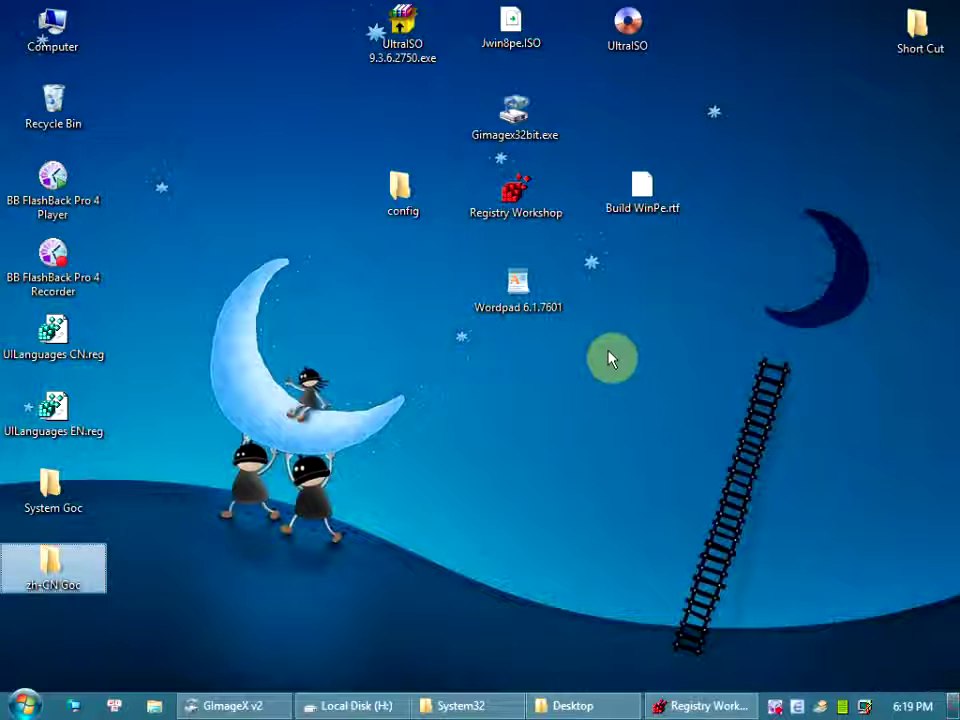
double_click(630, 38)
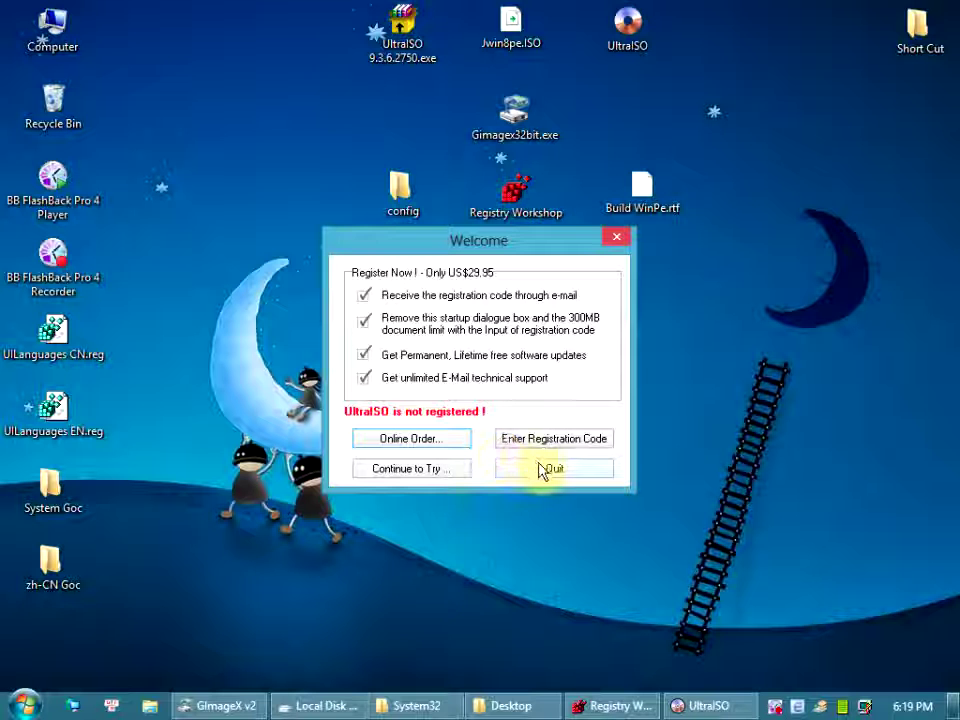
left_click(617, 237)
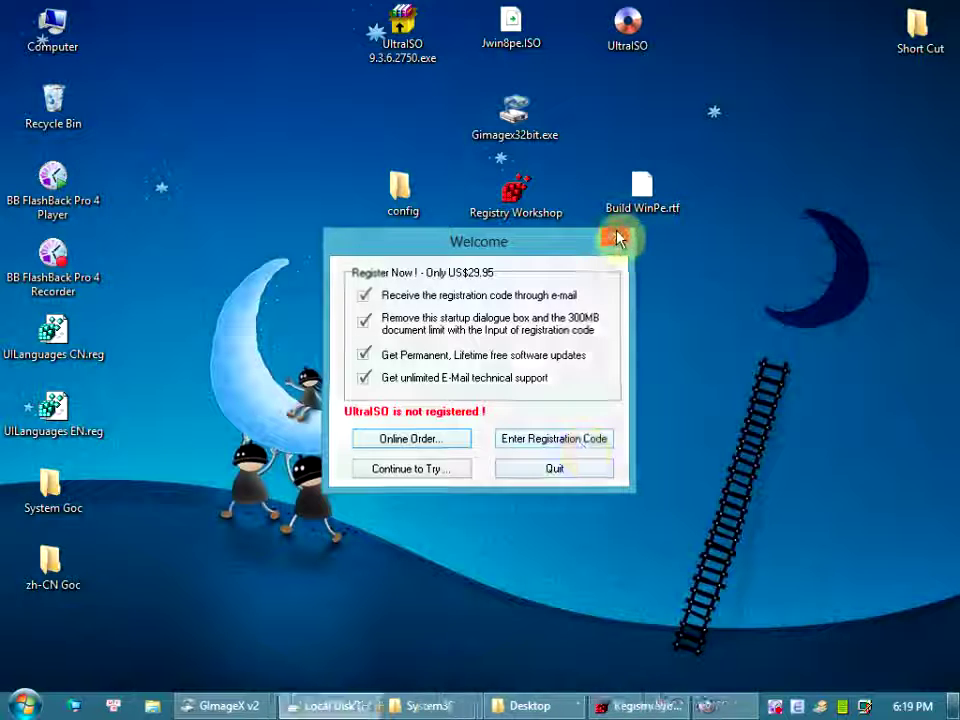
double_click(918, 36)
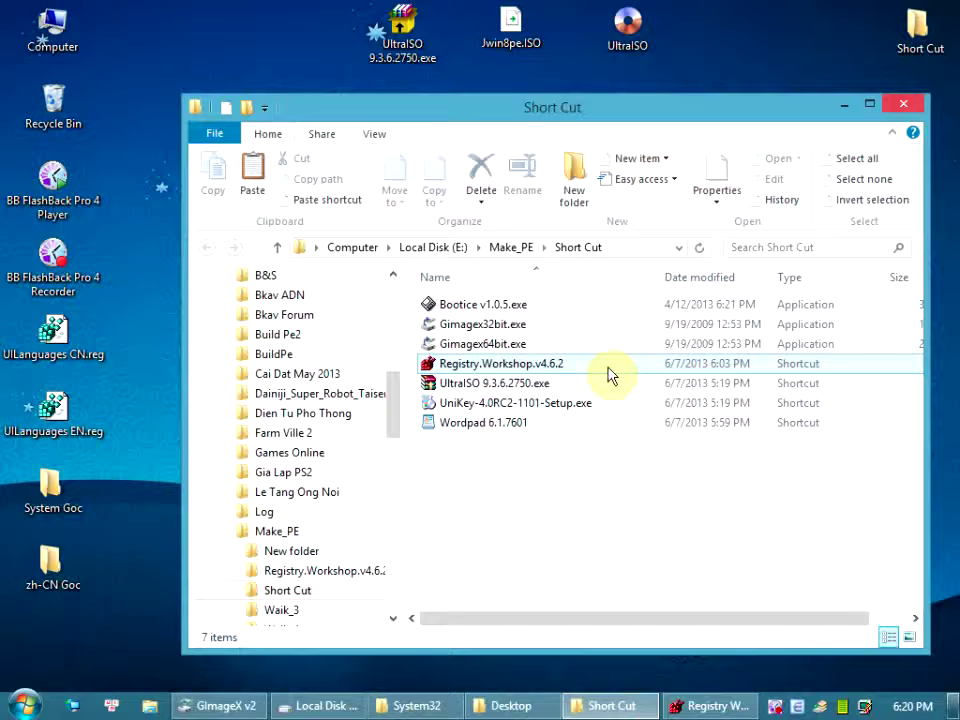
double_click(527, 391)
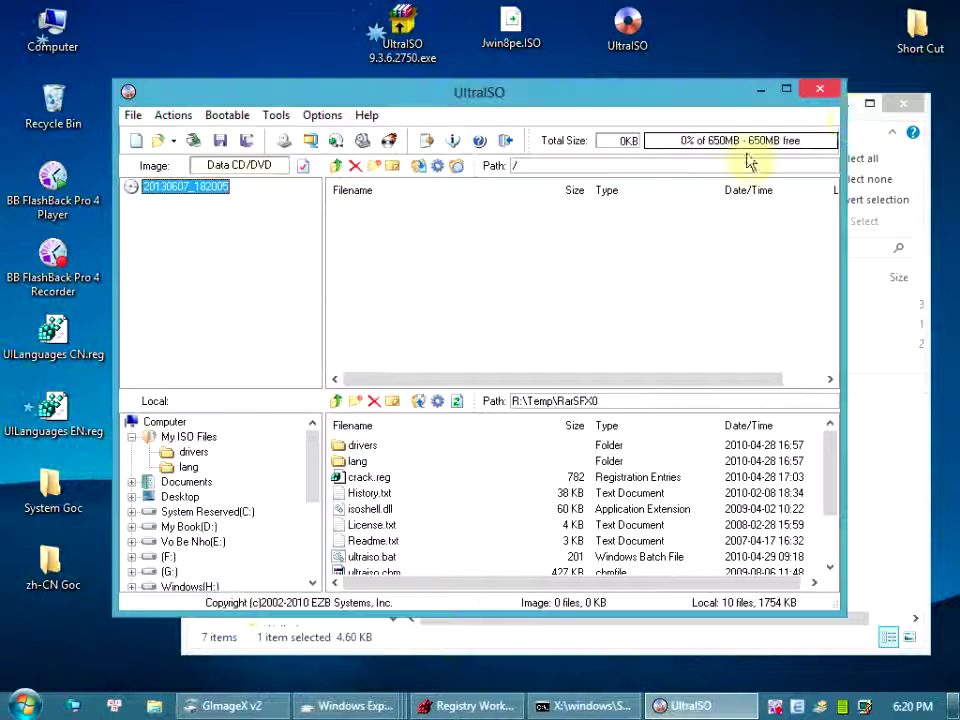
left_click(857, 120)
left_click(849, 112)
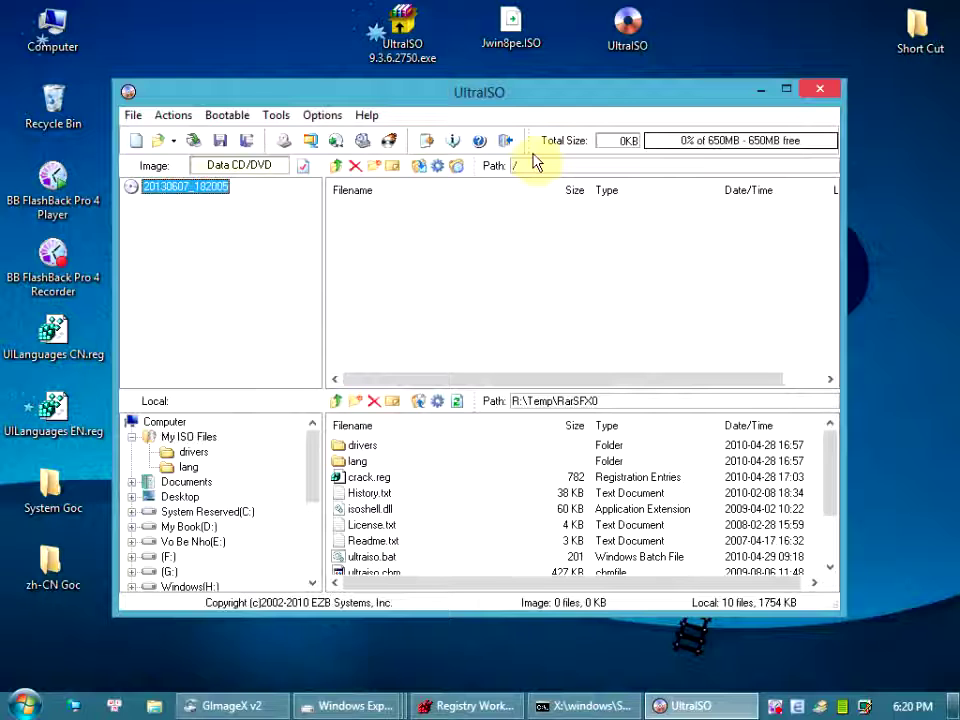
Open the Jwin8pe.ISO image from the desktop in UltraISO.
left_click(151, 142)
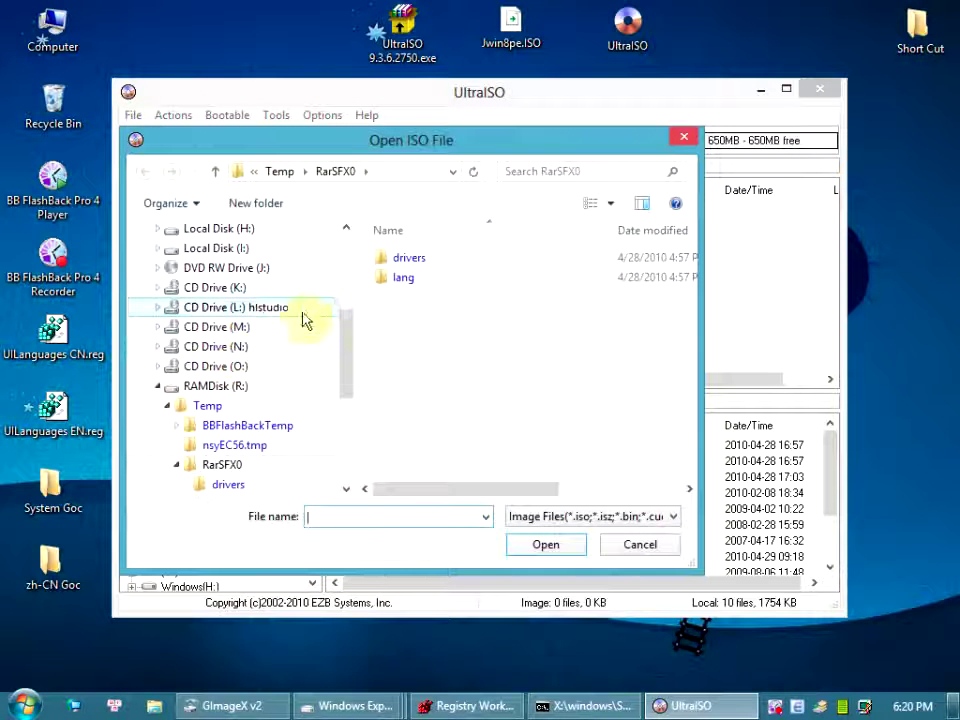
left_click_drag(352, 350, 343, 274)
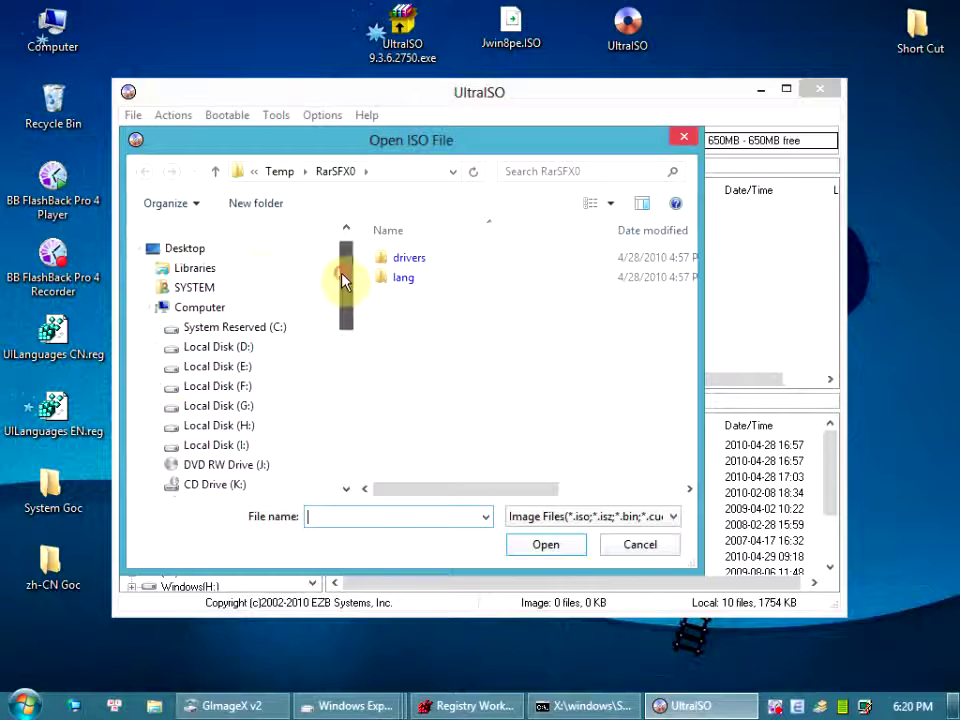
left_click(195, 252)
scroll(454, 375, "down", 3)
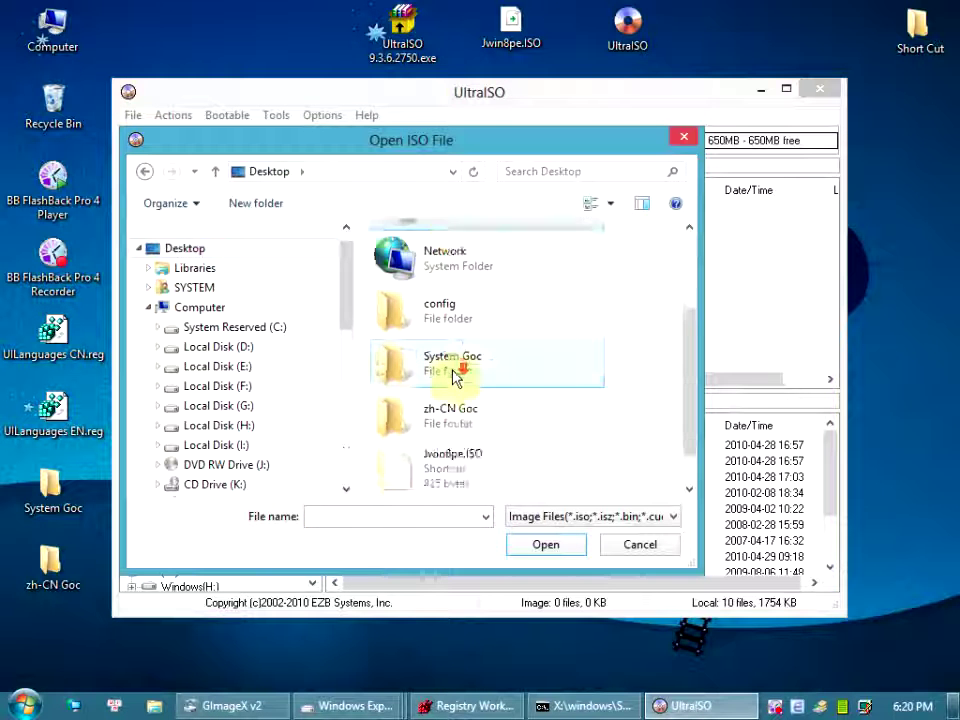
left_click(463, 432)
double_click(463, 432)
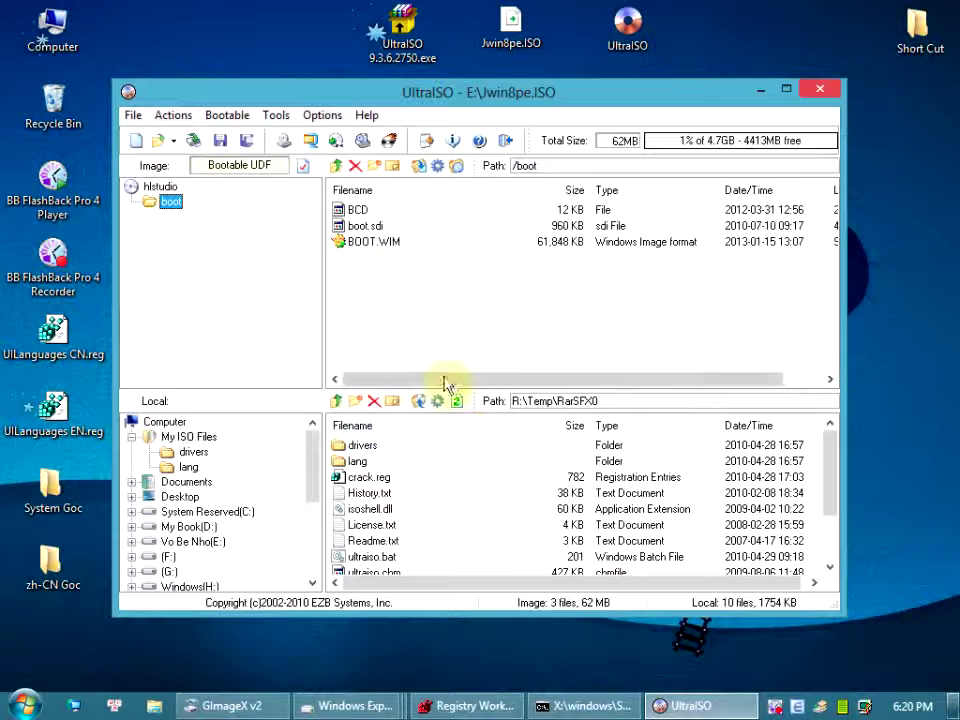
Delete BOOT.WIM from the image's boot folder and add the newly captured BOOT.WIM from drive H in its place.
left_click(394, 248)
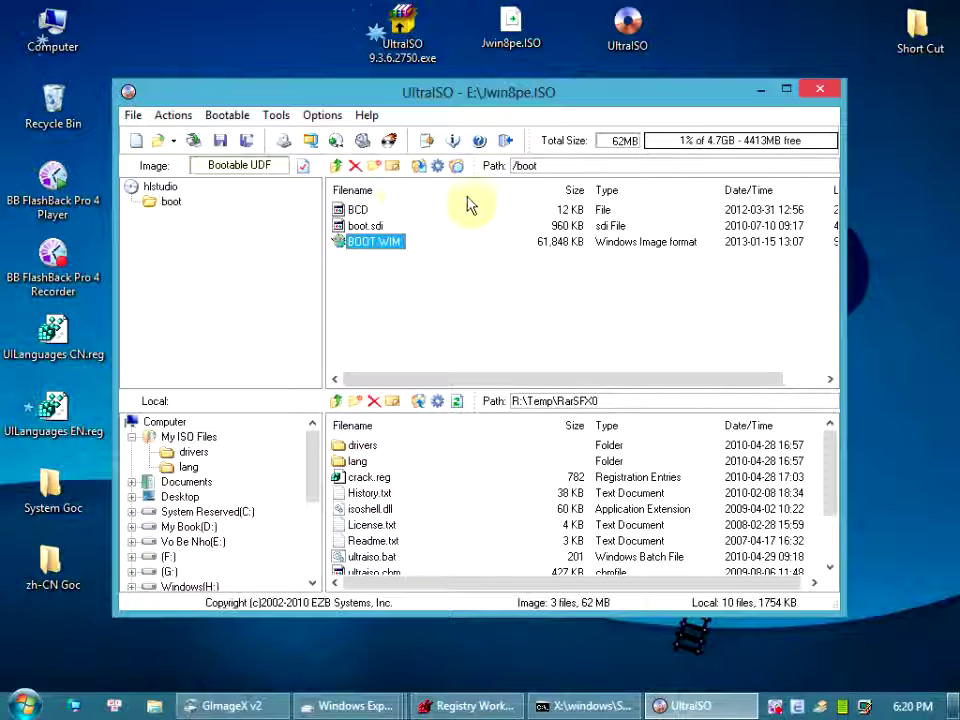
left_click(355, 166)
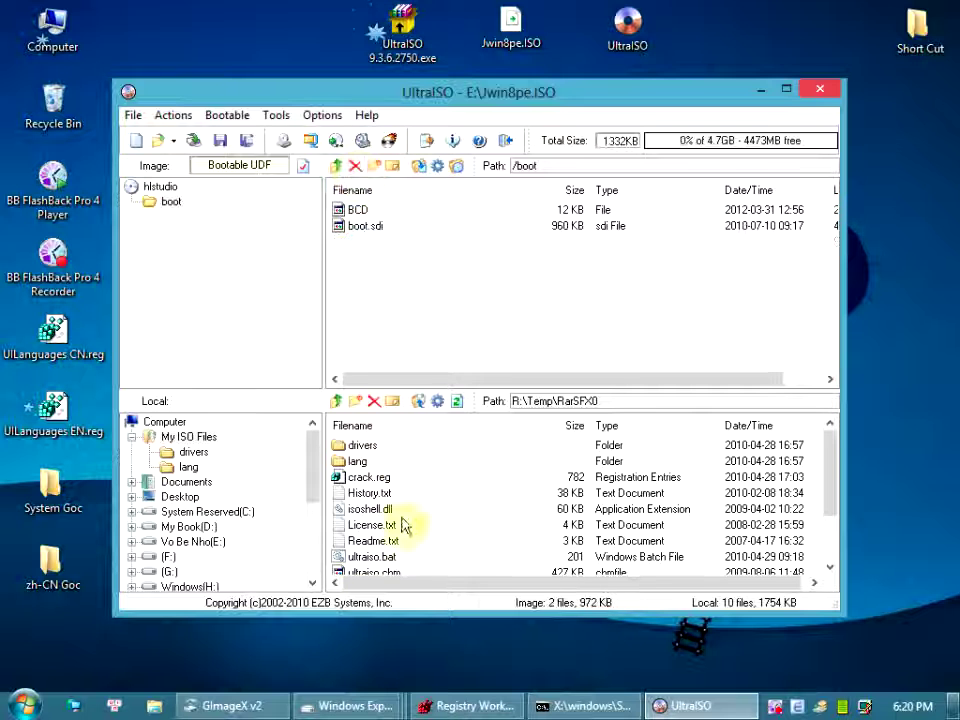
left_click(366, 705)
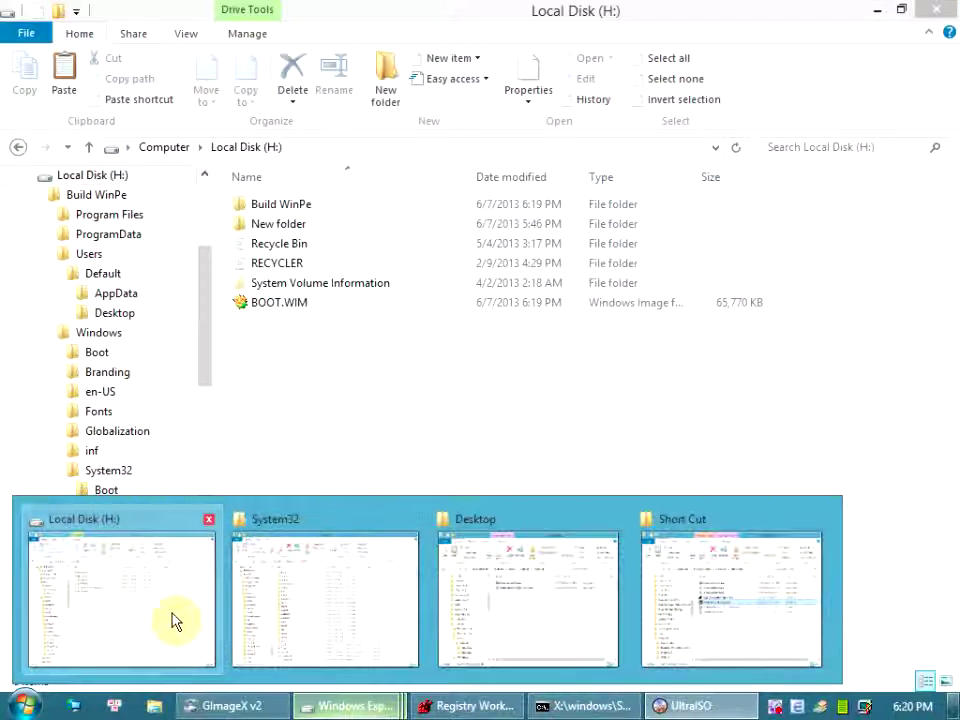
left_click(176, 621)
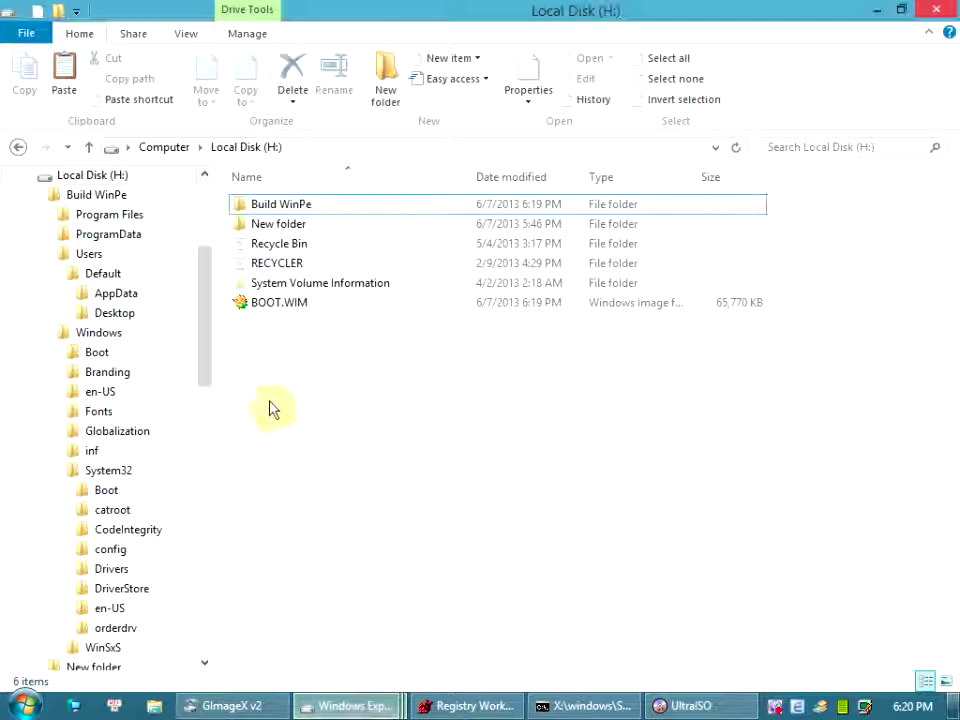
left_click_drag(293, 314, 433, 347)
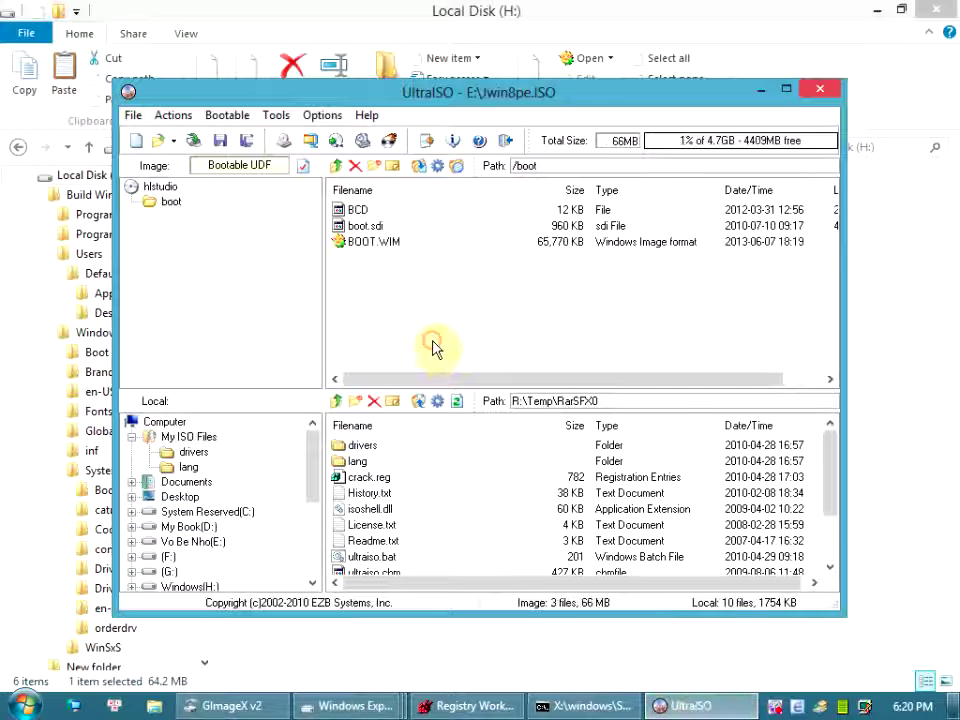
Move the UltraISO window lower and change the disc image's volume label to W8Pe.
left_click_drag(515, 100, 624, 357)
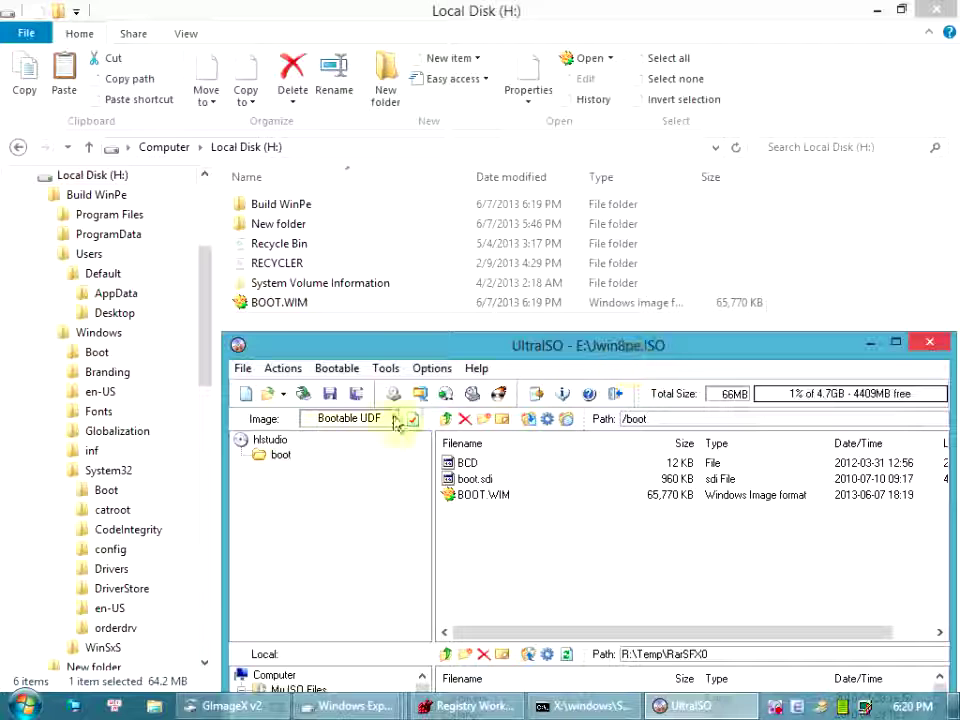
left_click(275, 442)
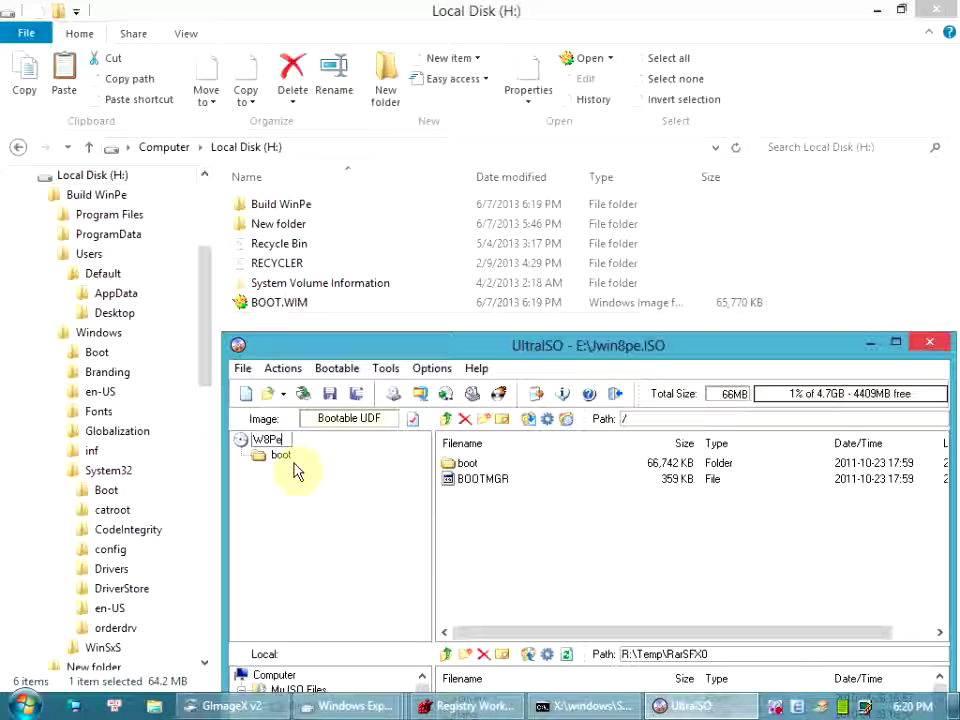
left_click(340, 527)
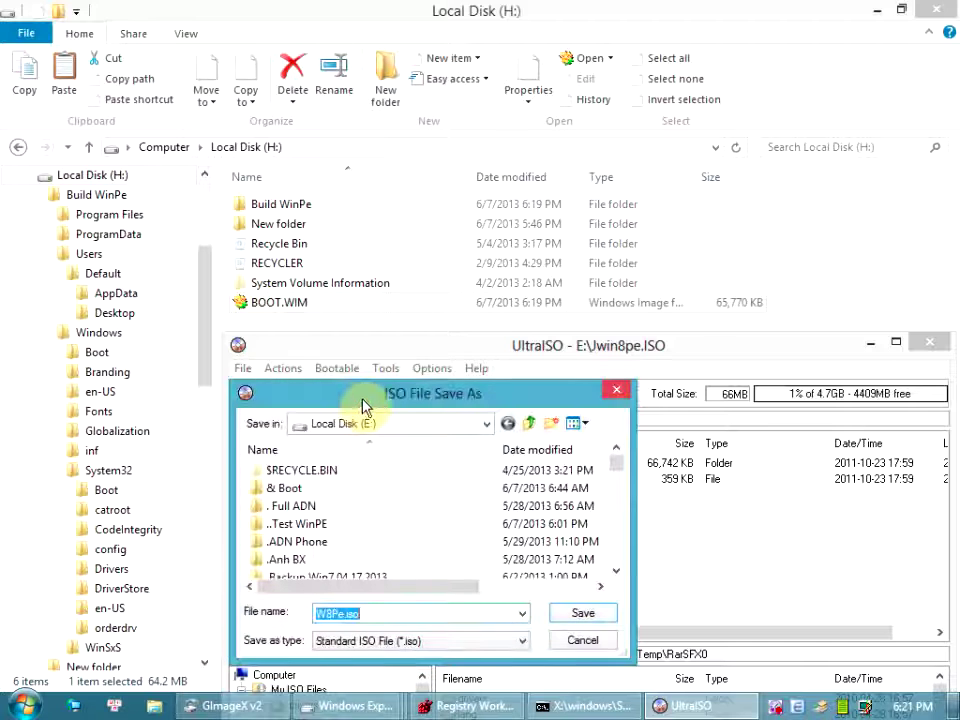
Save the modified image as W8Pe.iso in standard ISO format on drive H and close UltraISO.
left_click_drag(360, 402, 392, 297)
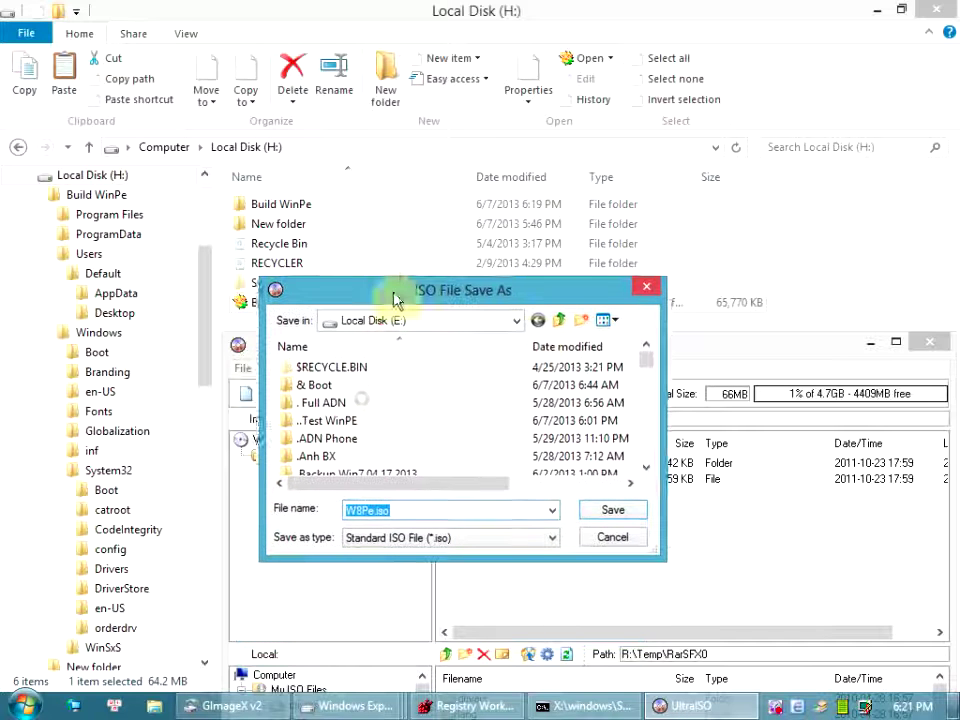
left_click(517, 317)
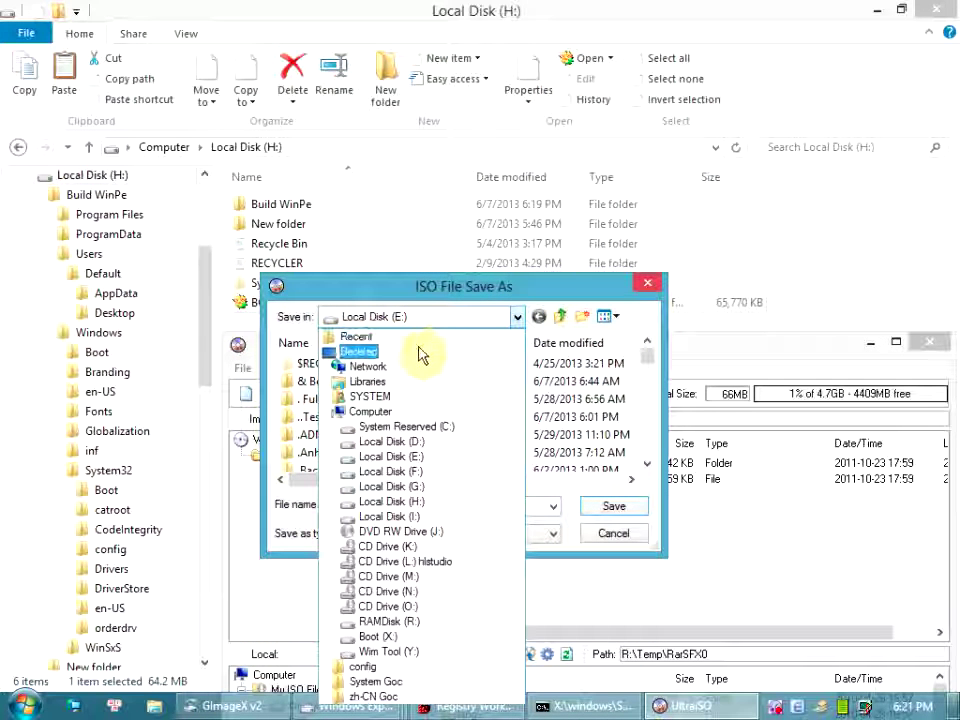
left_click(418, 502)
left_click(630, 514)
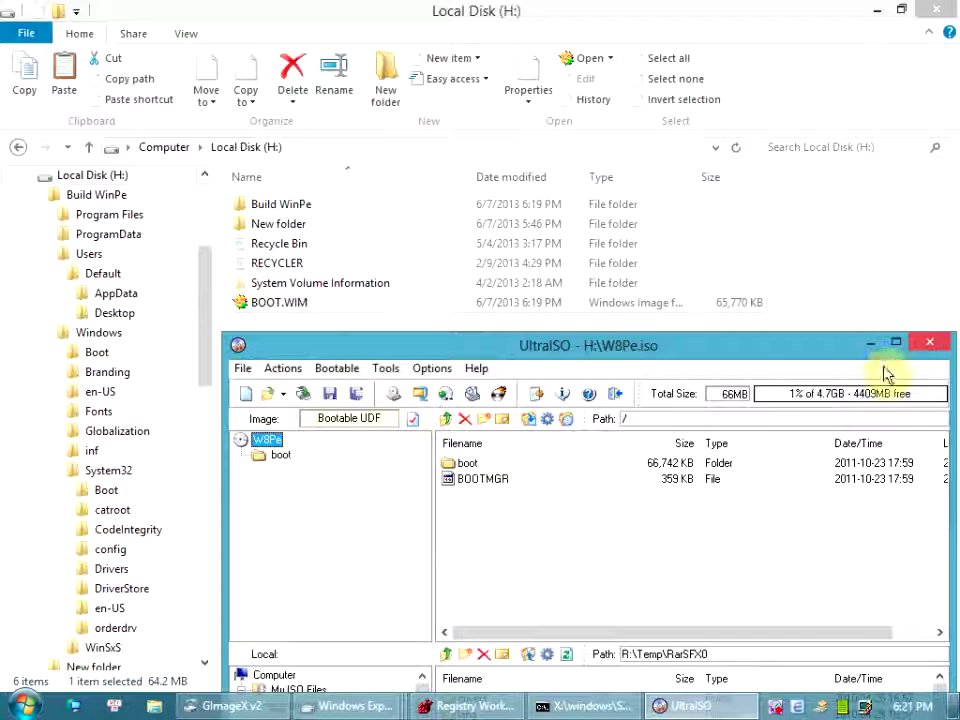
left_click(926, 343)
Refresh drive H and copy W8Pe.iso from it to the root of drive I.
right_click(567, 403)
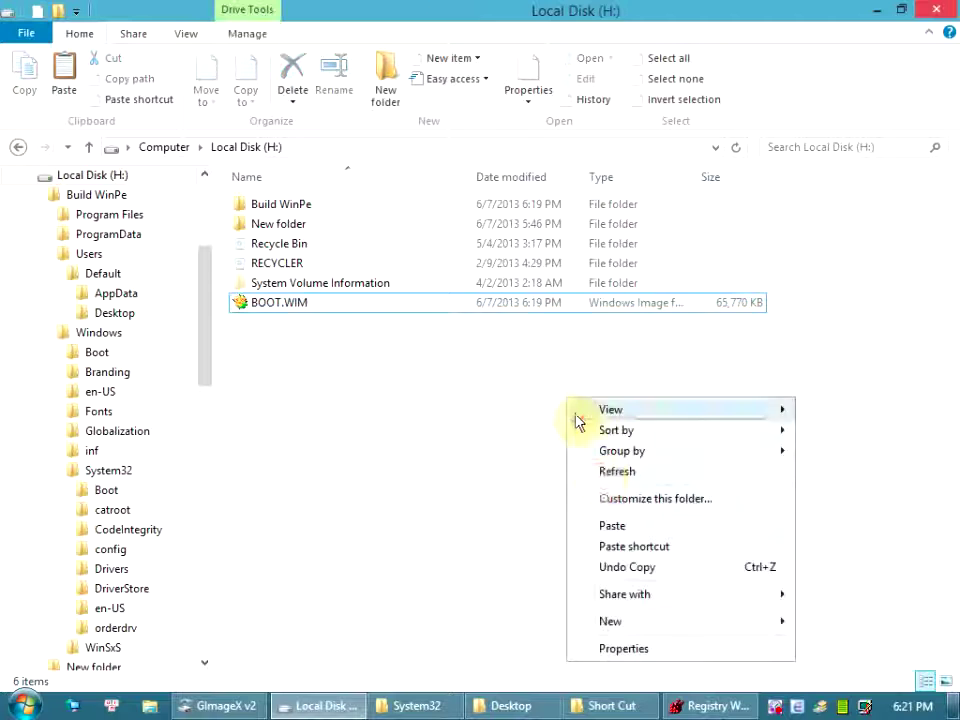
left_click(594, 473)
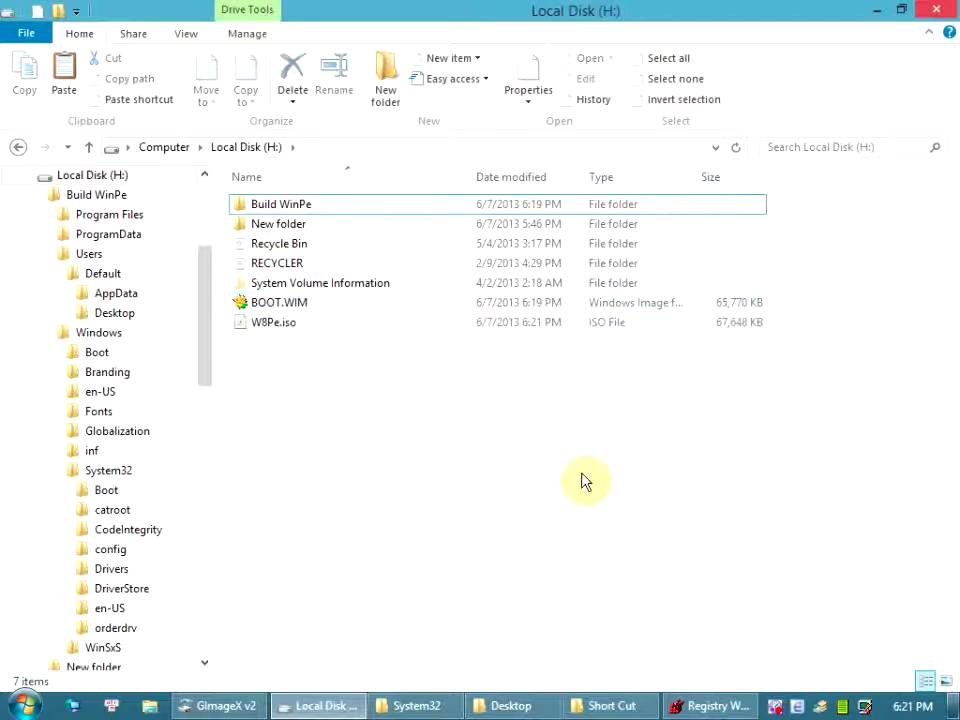
left_click(279, 330)
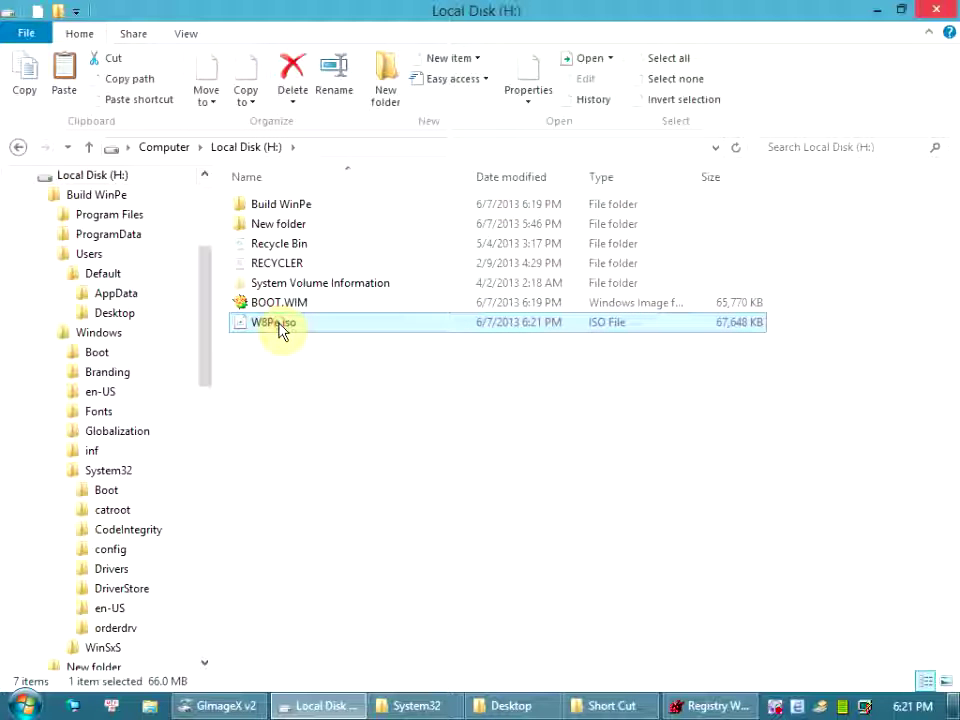
left_click_drag(212, 362, 193, 253)
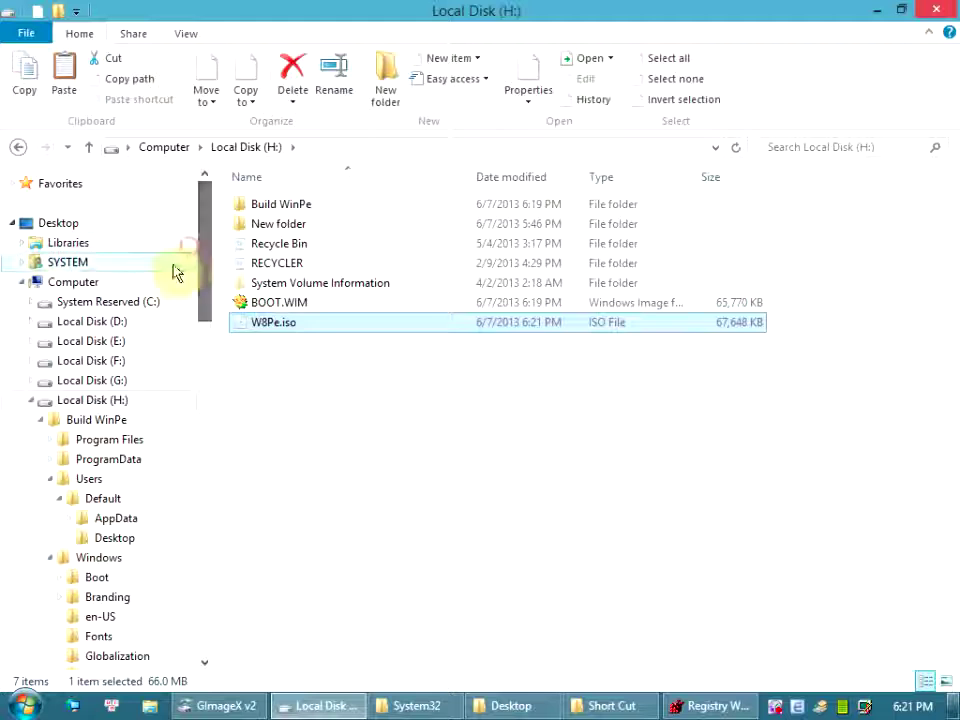
left_click(50, 283)
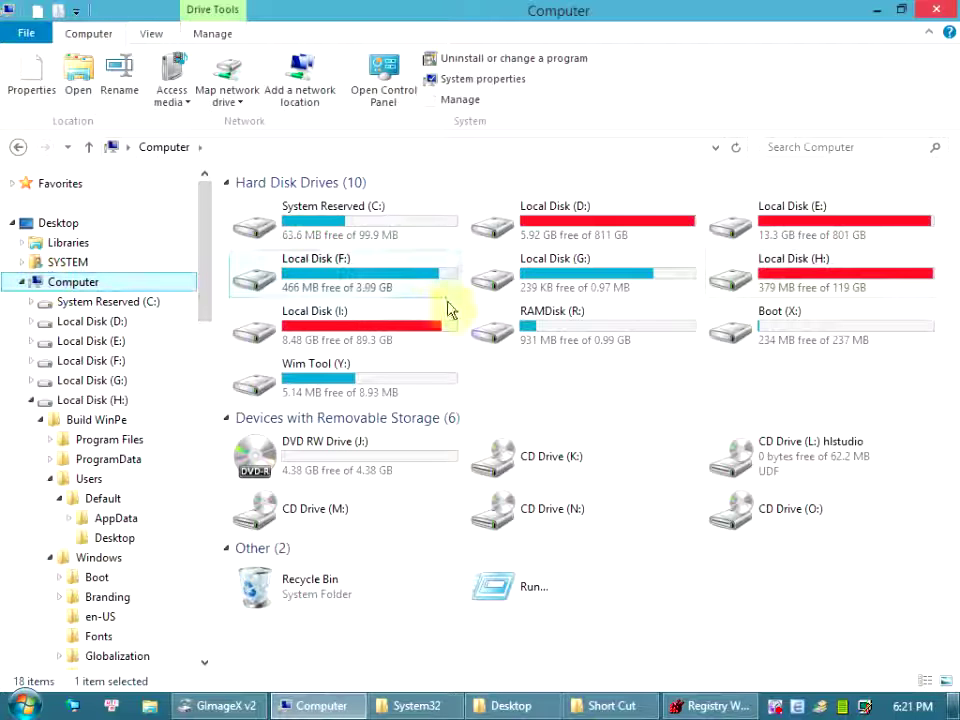
double_click(430, 326)
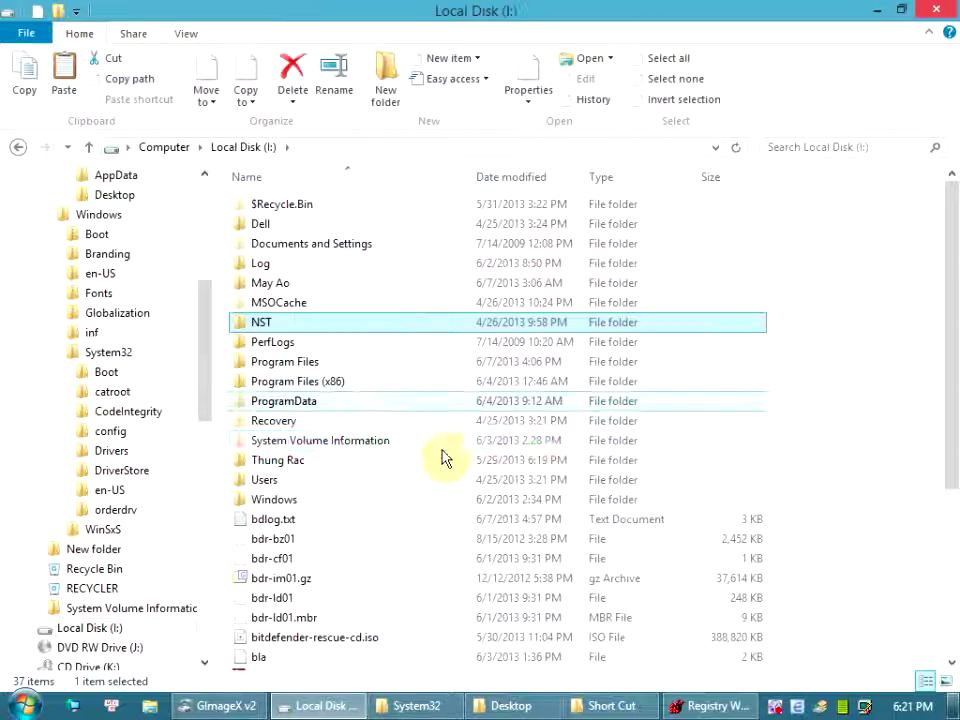
scroll(845, 578, "down", 4)
right_click(816, 529)
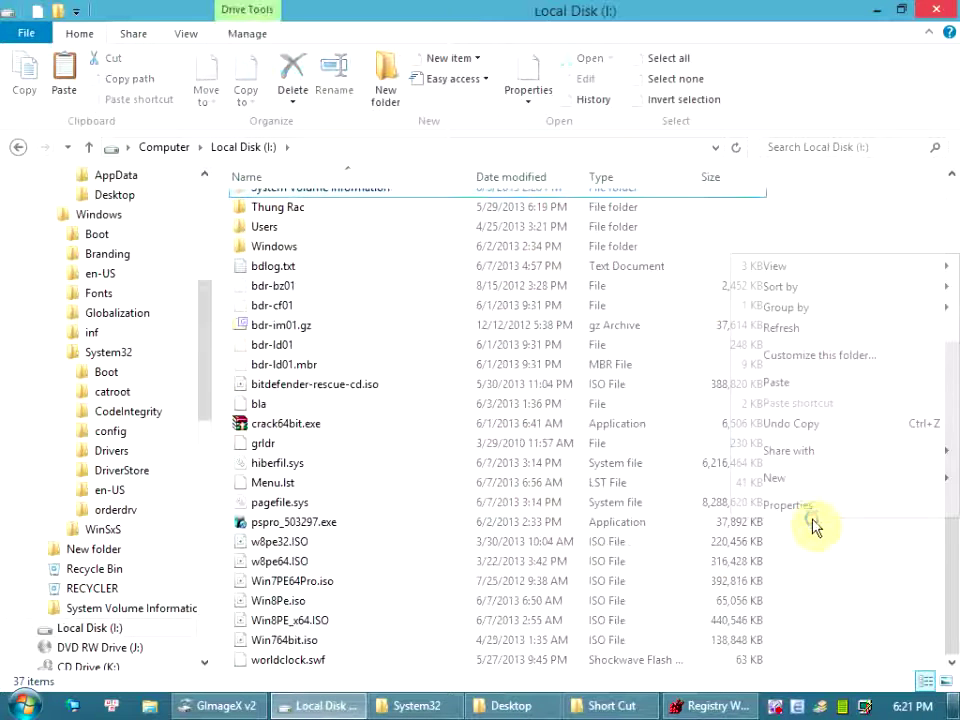
left_click(780, 386)
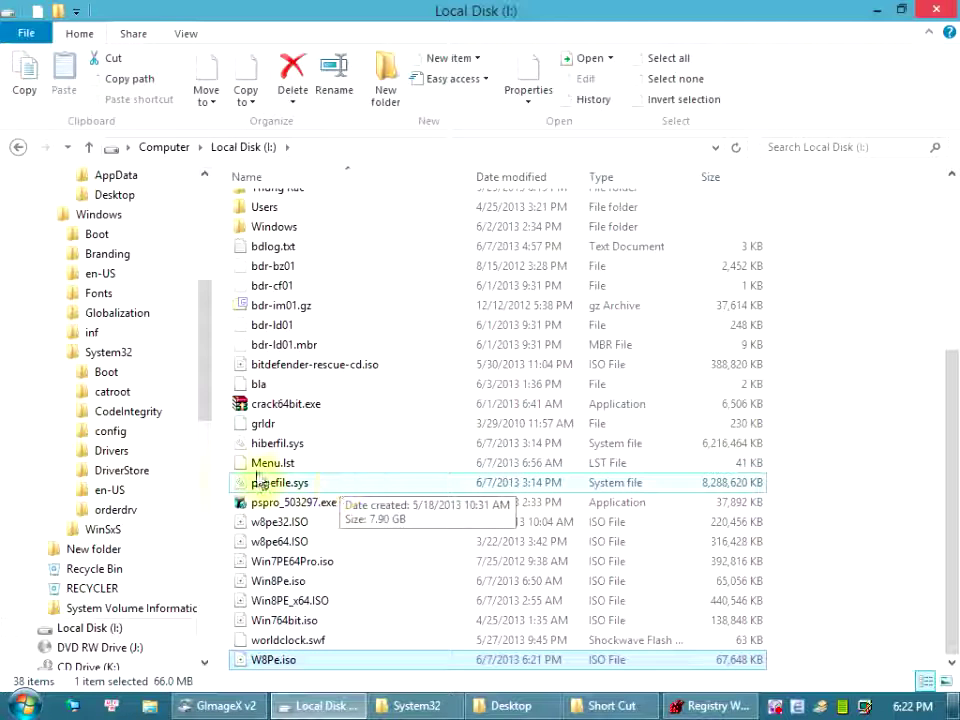
Open Menu.lst from drive I in Notepad and copy the file name Win8Pe.iso from the line 13 boot entry title.
left_click(258, 468)
right_click(297, 470)
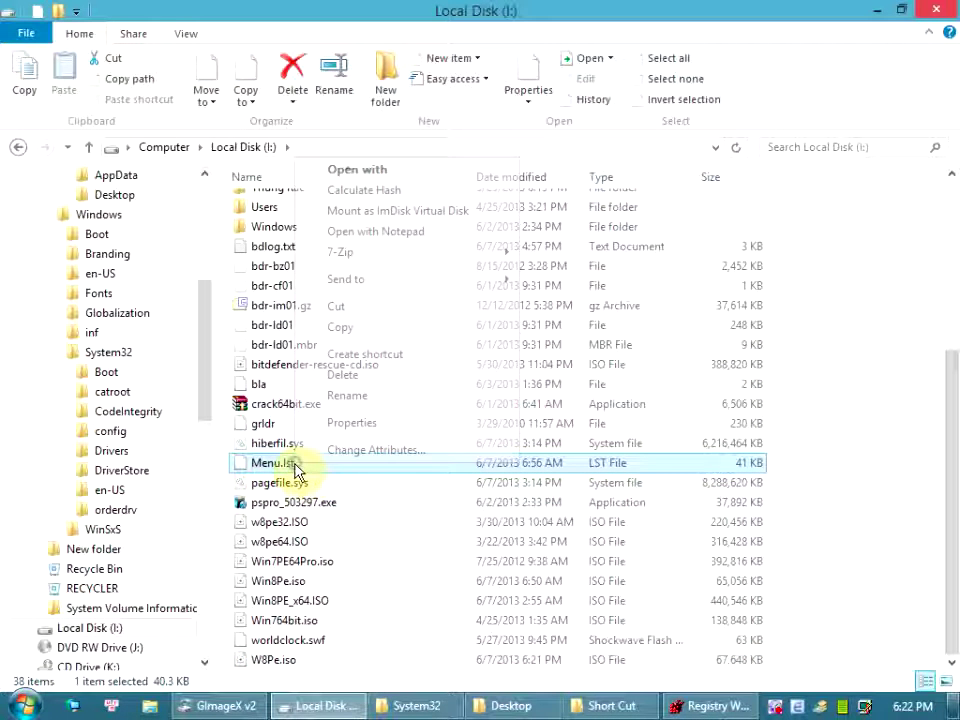
left_click(407, 178)
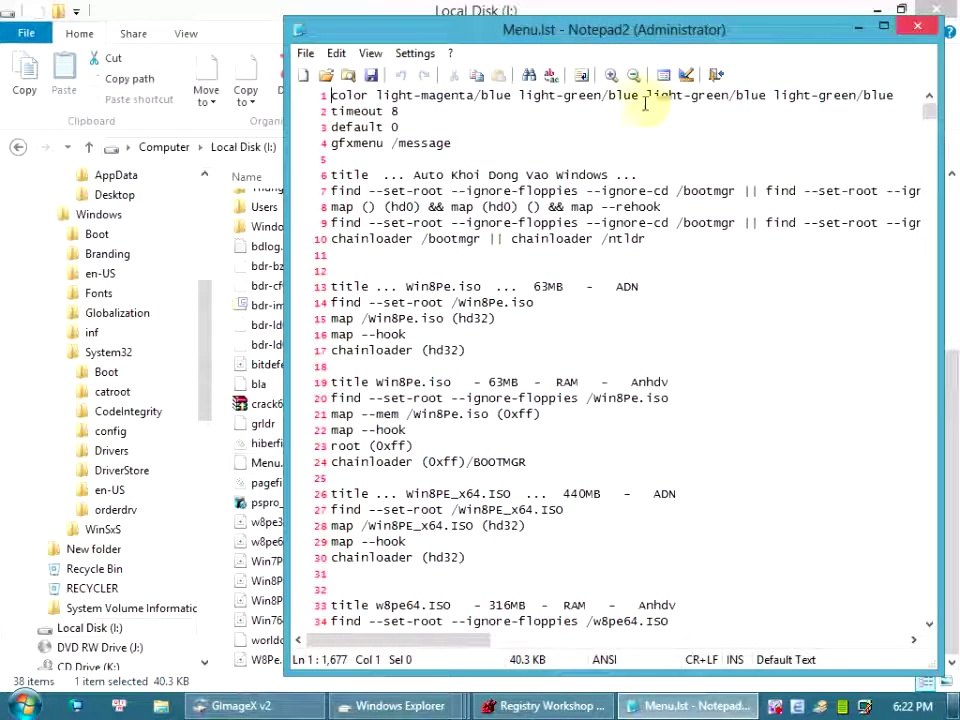
left_click_drag(662, 42, 790, 29)
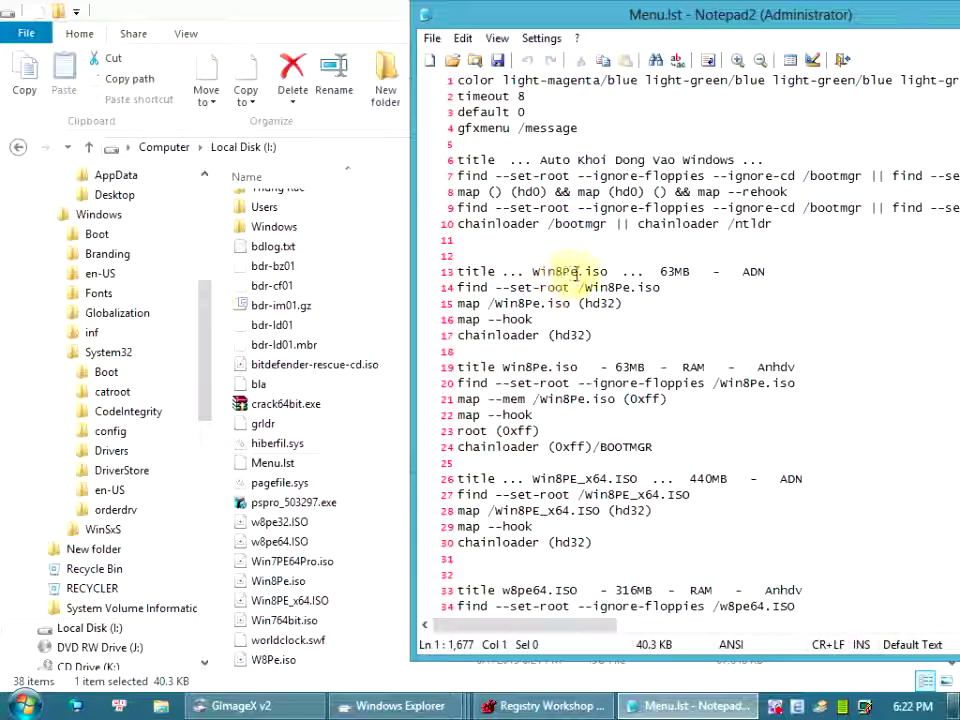
left_click_drag(533, 273, 607, 273)
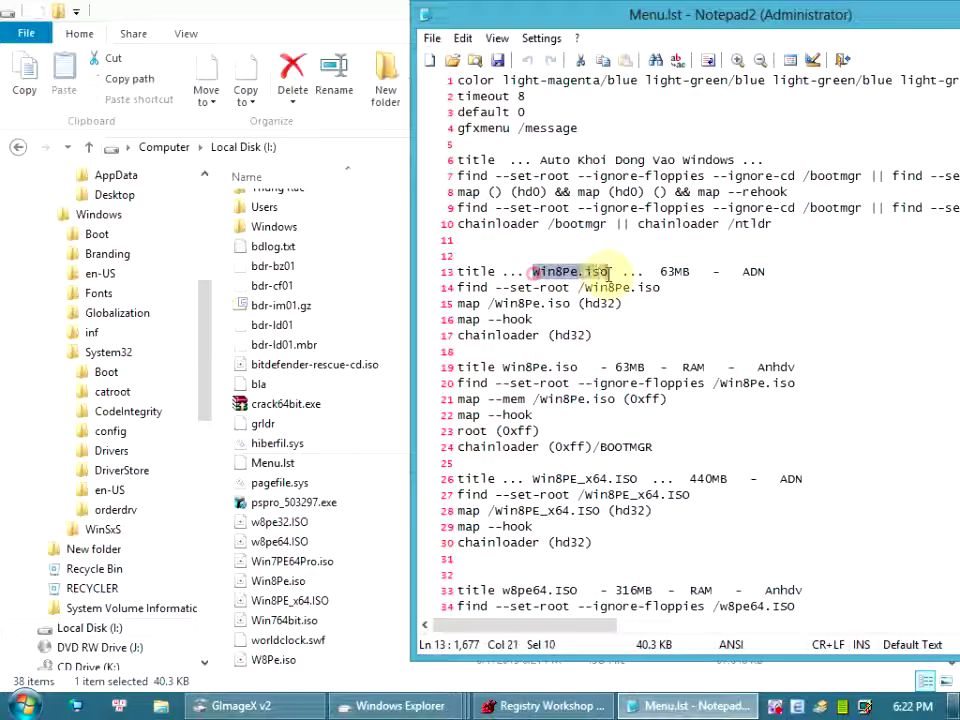
right_click(601, 273)
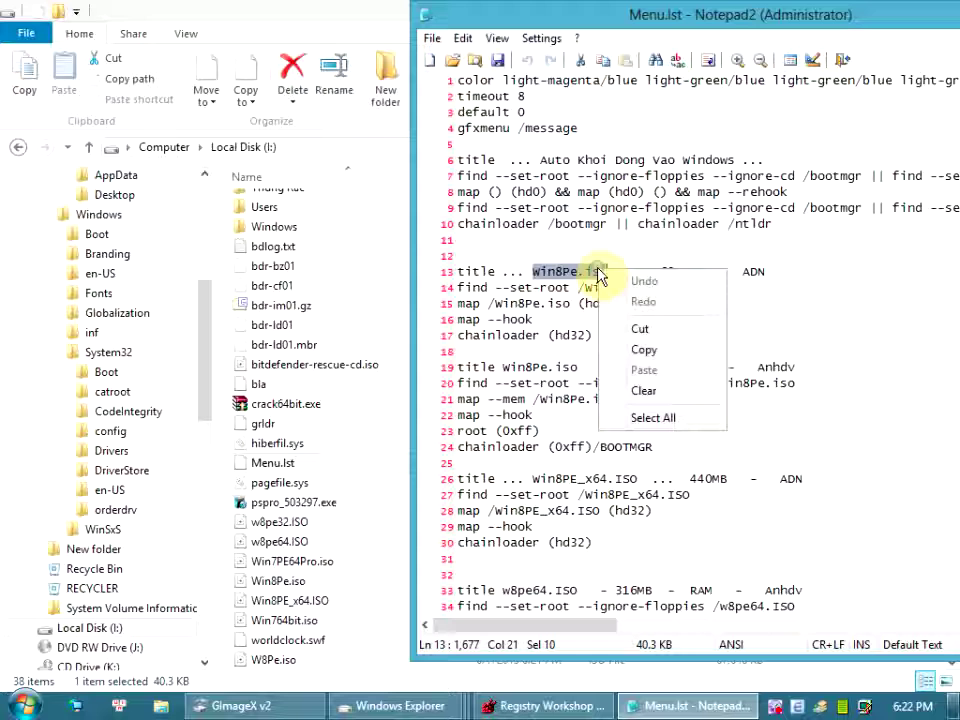
left_click(648, 352)
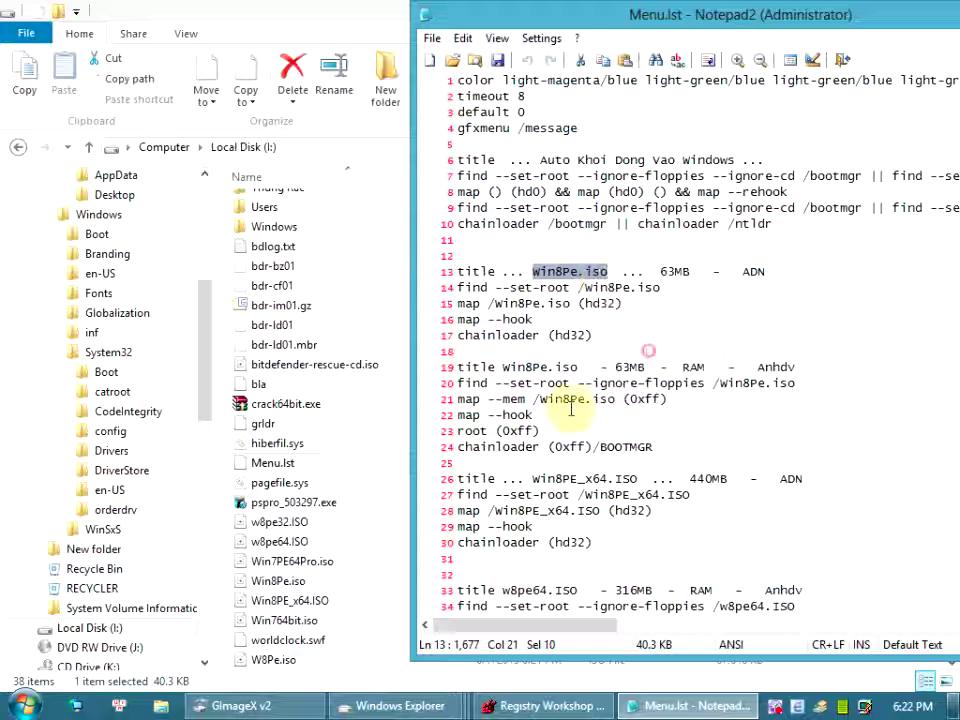
Rename W8Pe.iso on drive I as Win8Pe.iso, accepting the suggested name Win8Pe (2).iso.
left_click(275, 662)
left_click(276, 662)
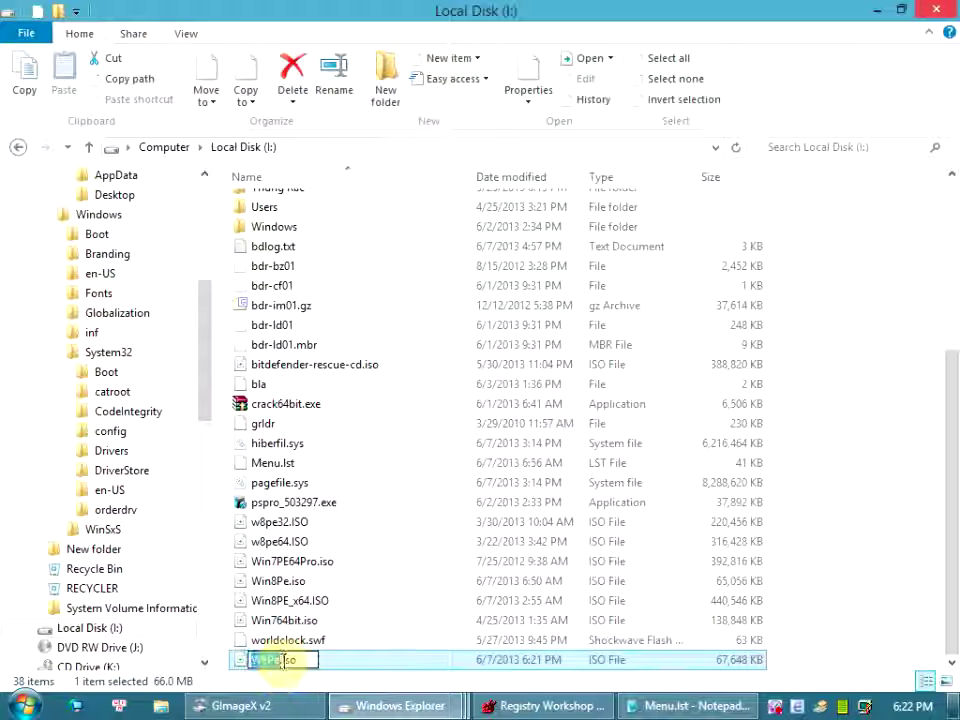
double_click(283, 664)
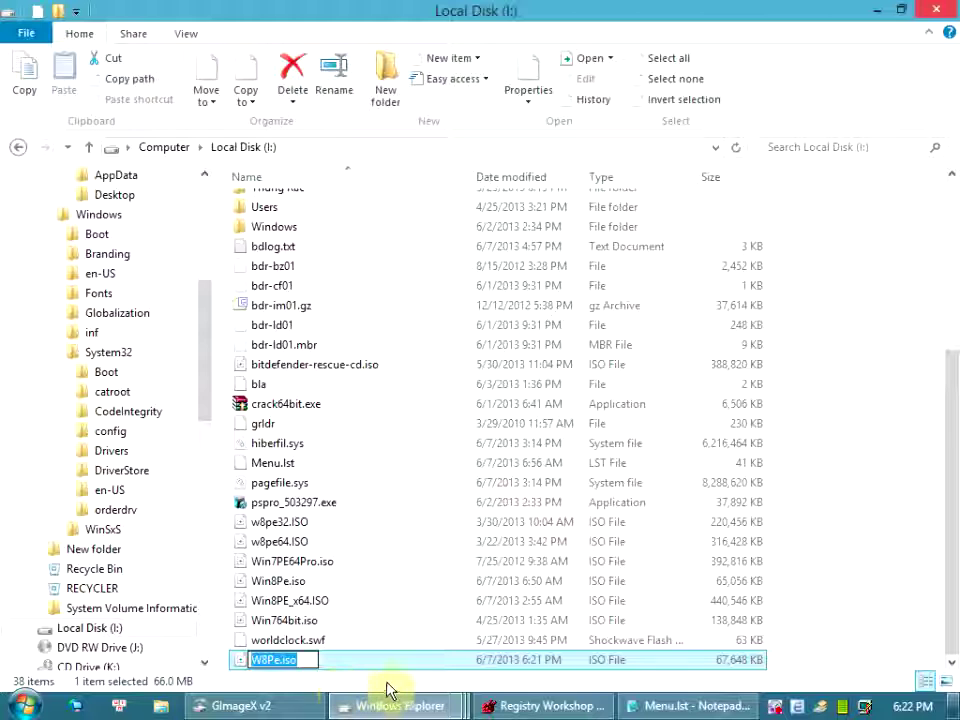
type("Win8Pe.iso")
left_click(354, 638)
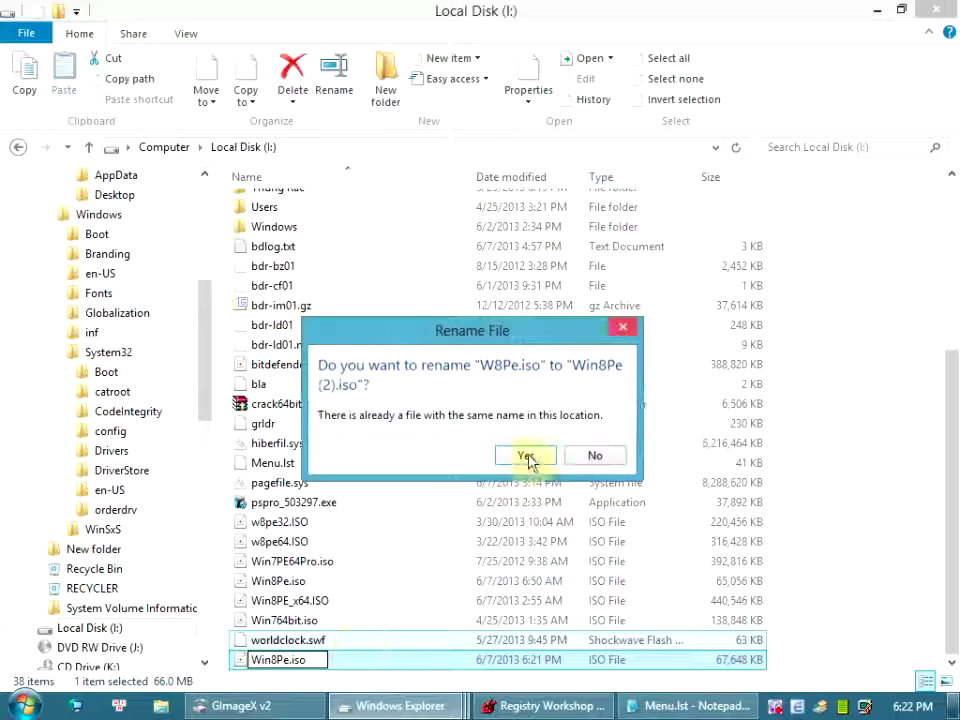
left_click(525, 455)
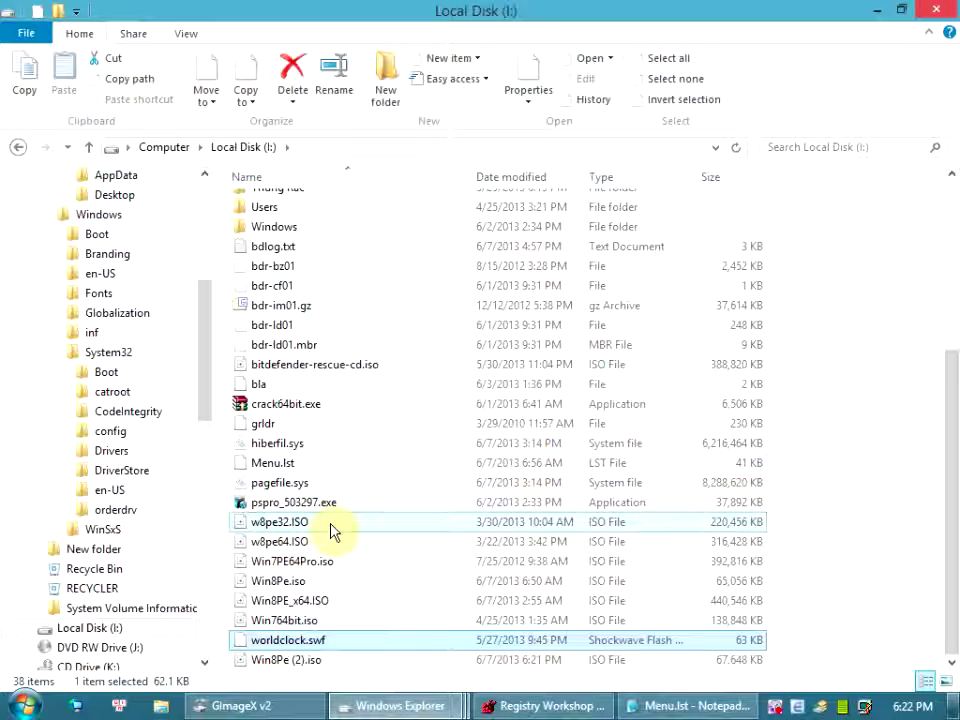
Rename the older Win8Pe.iso on drive I as Win8Pe2.iso.
left_click(306, 588)
left_click(286, 588)
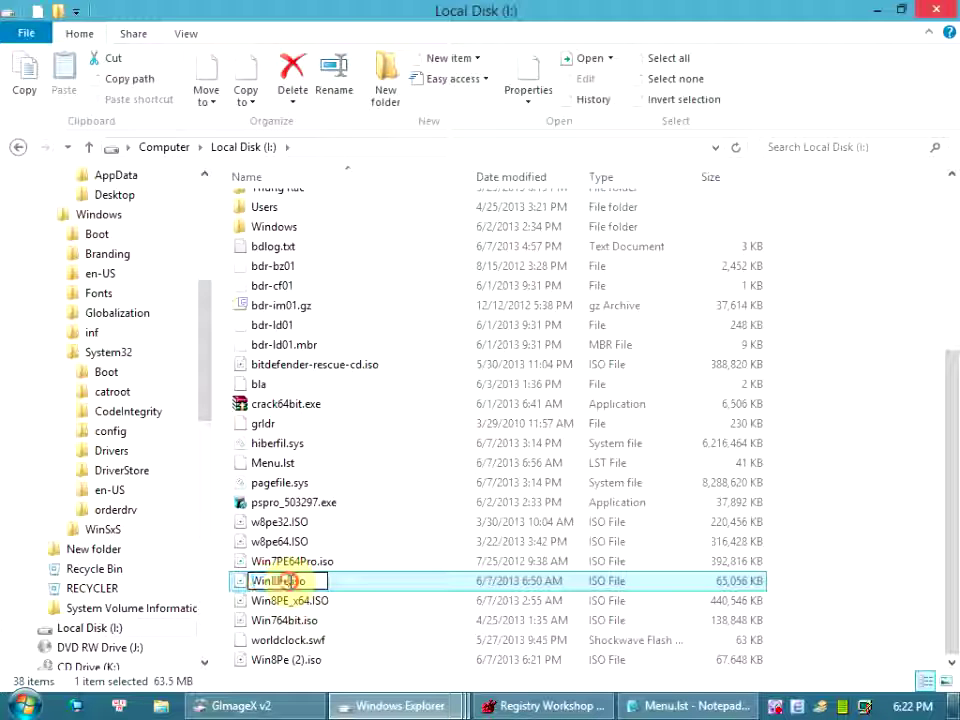
type("2")
left_click(274, 605)
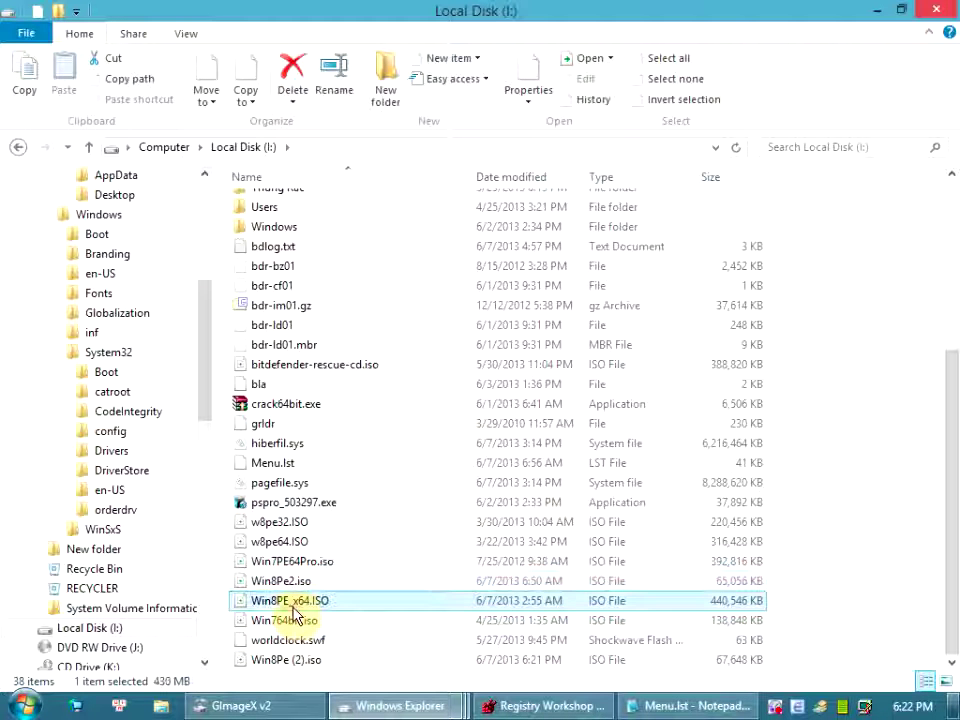
Rename Win8Pe (2).iso on drive I as Win8Pe.iso to match the boot menu entry.
left_click(298, 662)
left_click(290, 661)
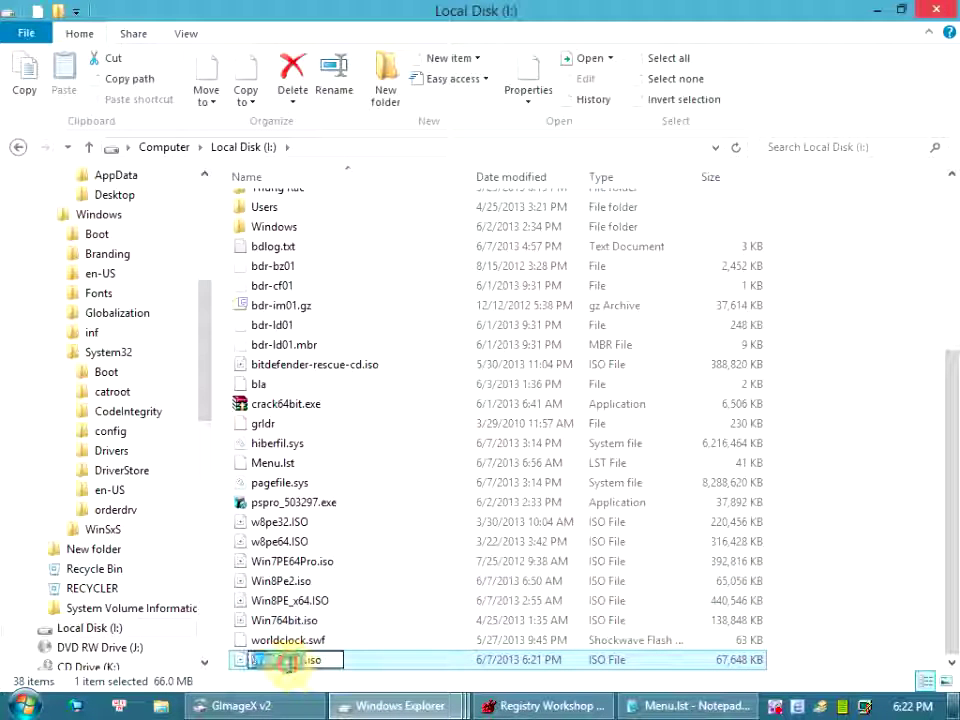
key("Right")
key("BackSpace")
key("BackSpace")
key("BackSpace")
key("BackSpace")
key("Return")
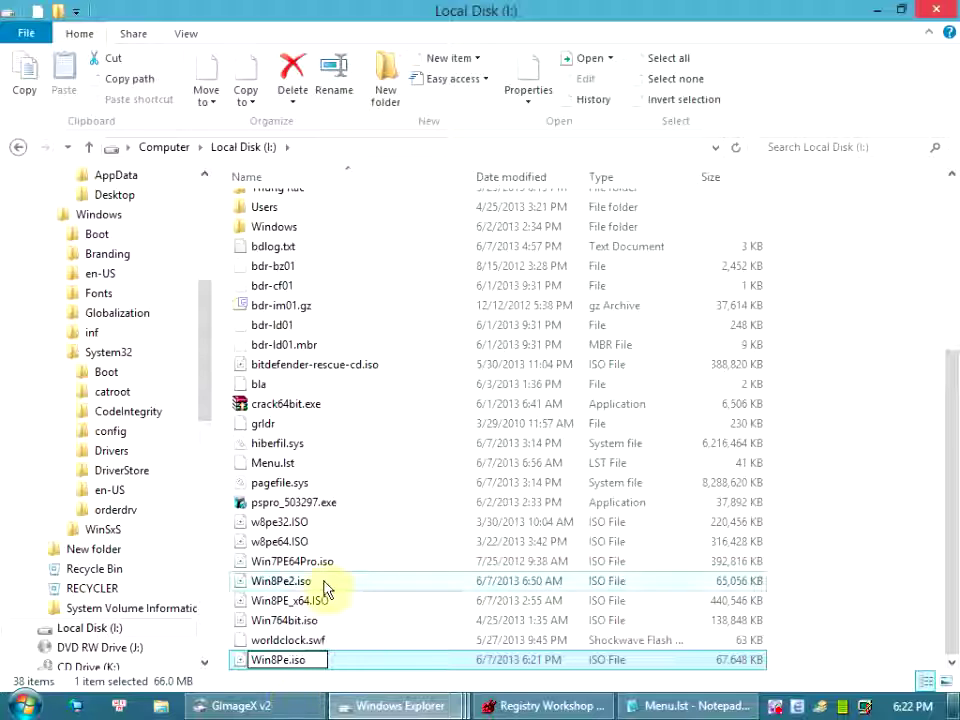
left_click(326, 584)
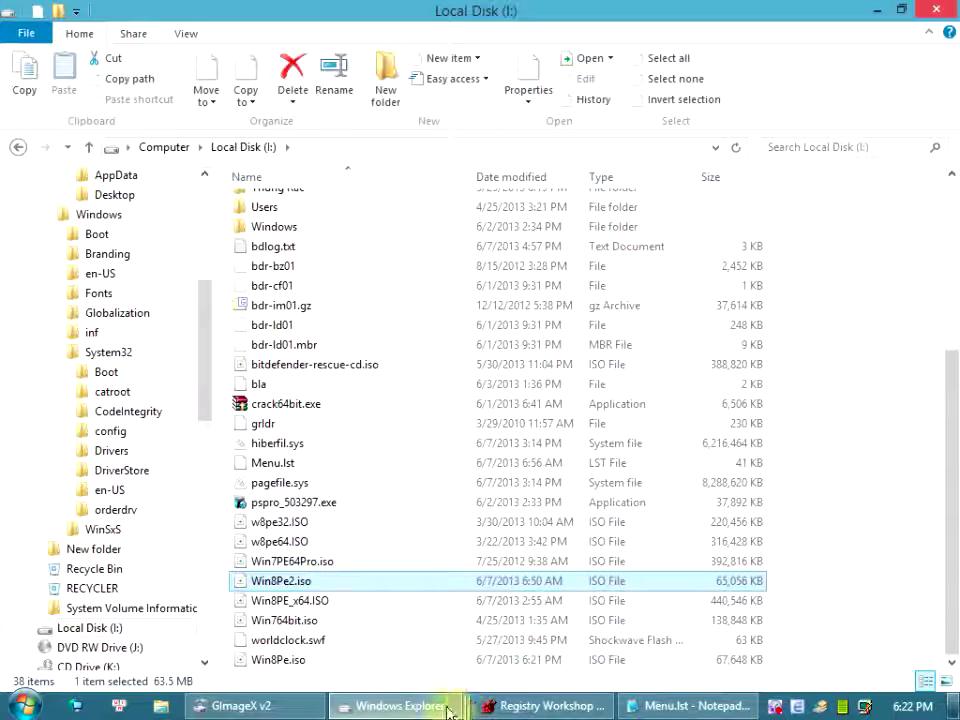
mouse_move(458, 683)
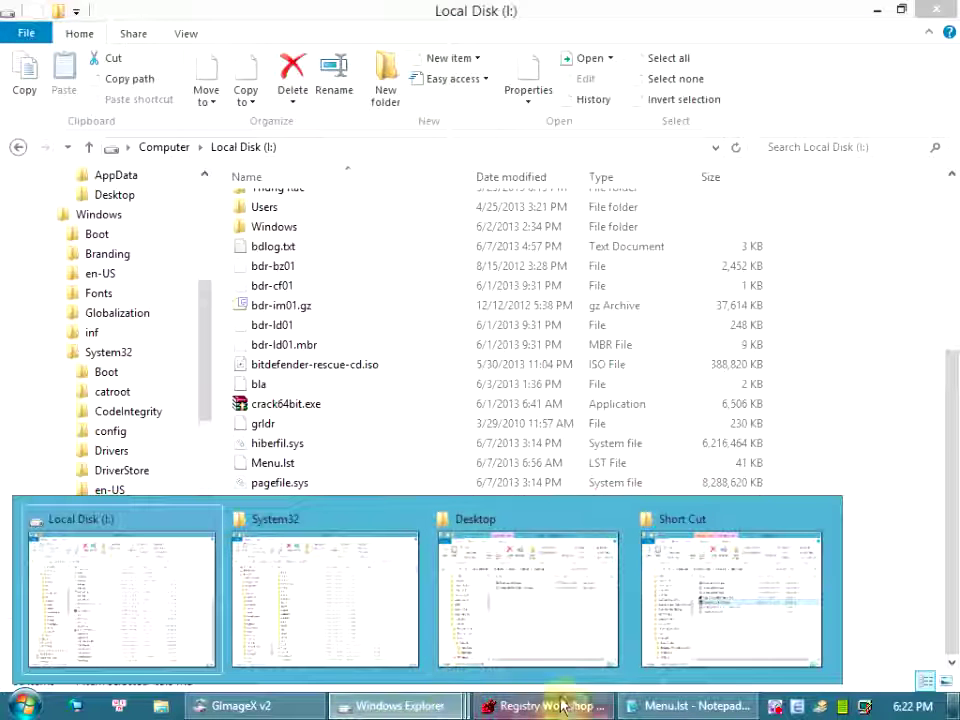